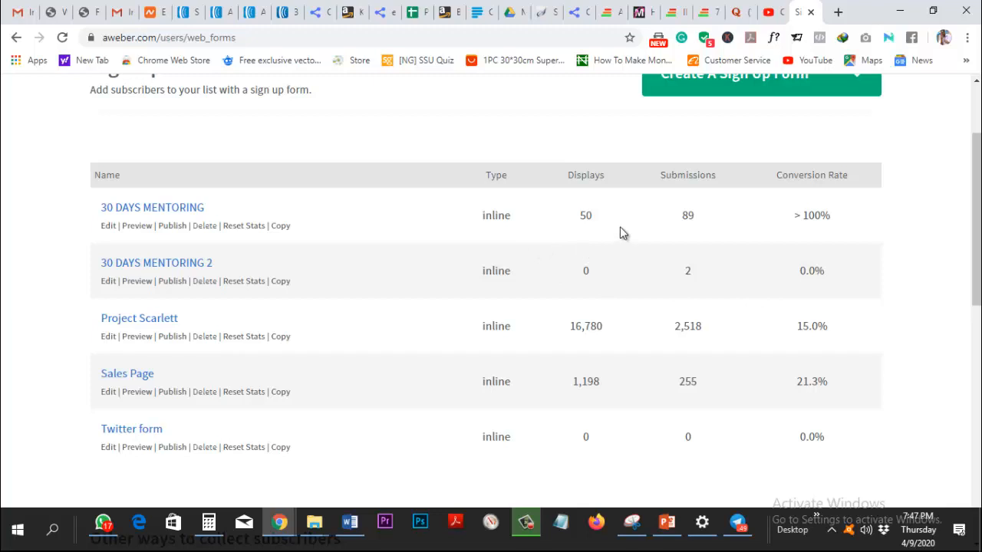
# Start a new standard Sign Up Form from the Create A Sign Up Form dropdown.
pyautogui.scroll(1, 620, 230)
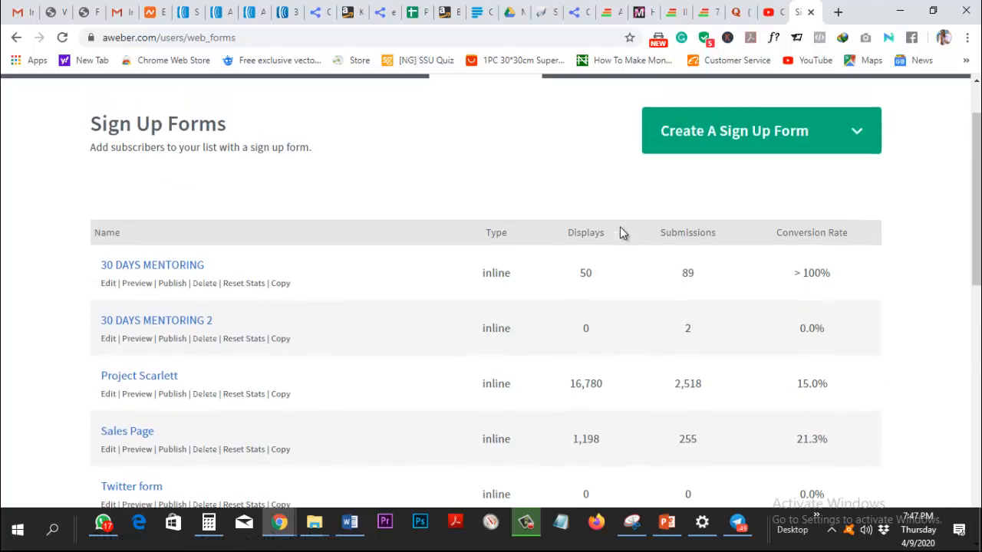
pyautogui.click(815, 139)
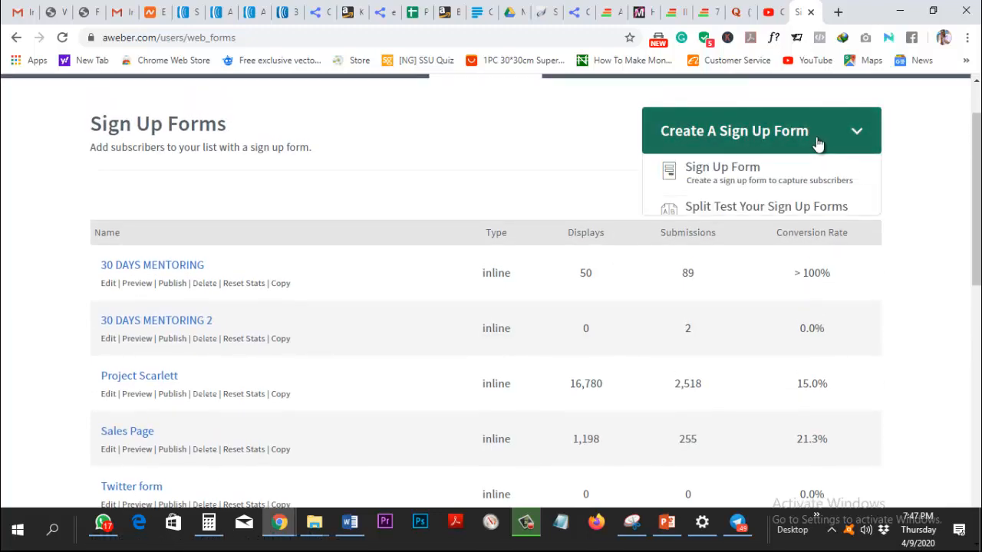
pyautogui.click(798, 178)
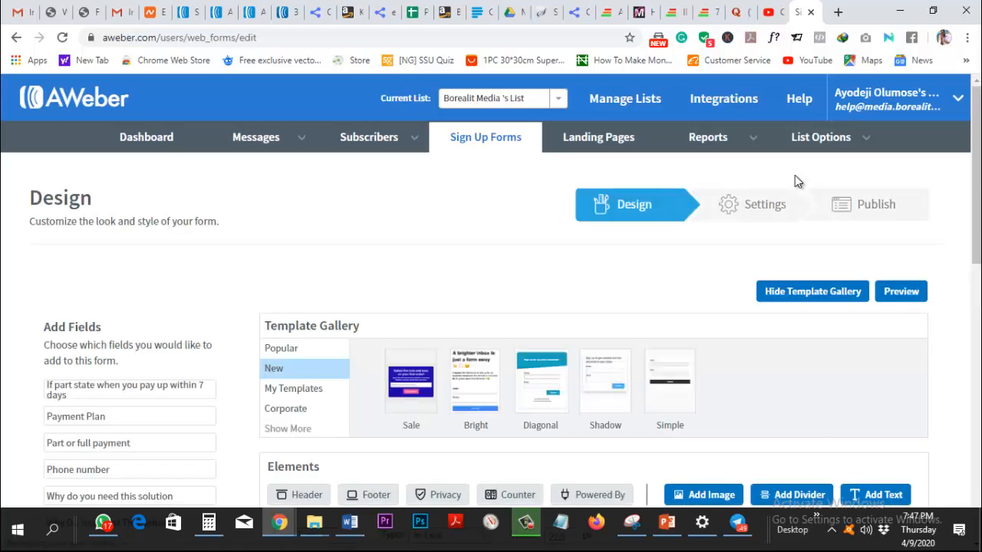
# Scroll down to the default Name/Email form preview in the Design step.
pyautogui.scroll(-2, 560, 191)
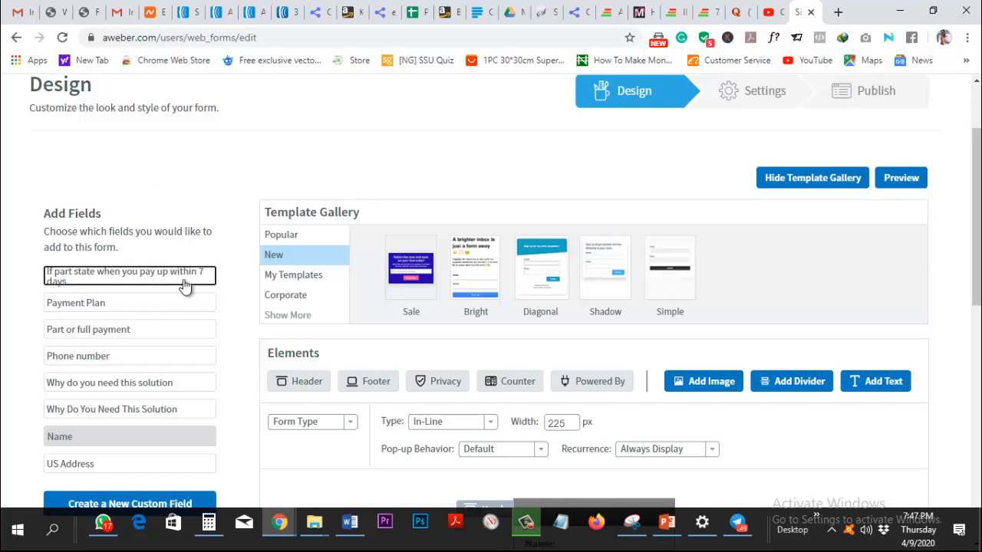
pyautogui.scroll(-4, 184, 285)
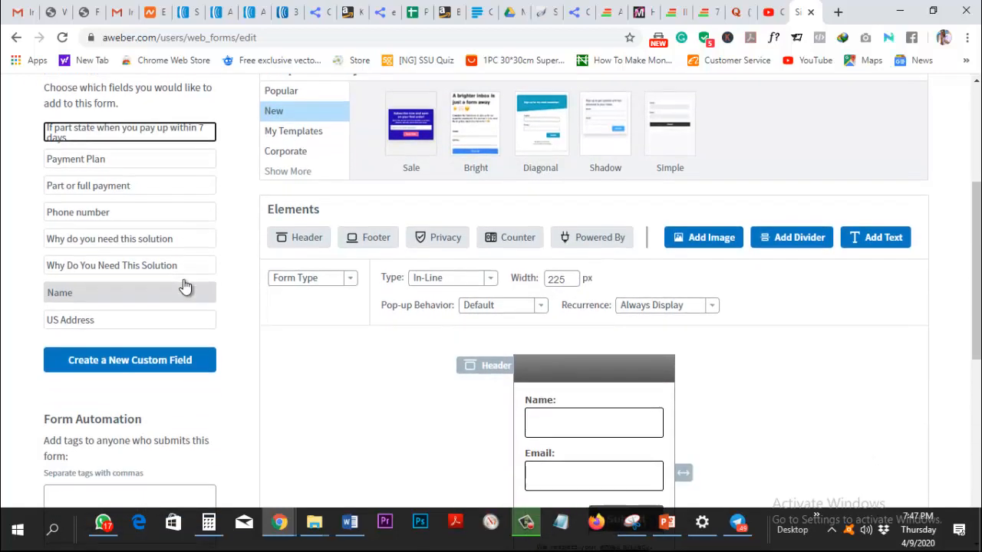
# Widen the form preview and apply the Bright template.
pyautogui.moveTo(684, 336); pyautogui.dragTo(902, 320)
pyautogui.scroll(3, 897, 270)
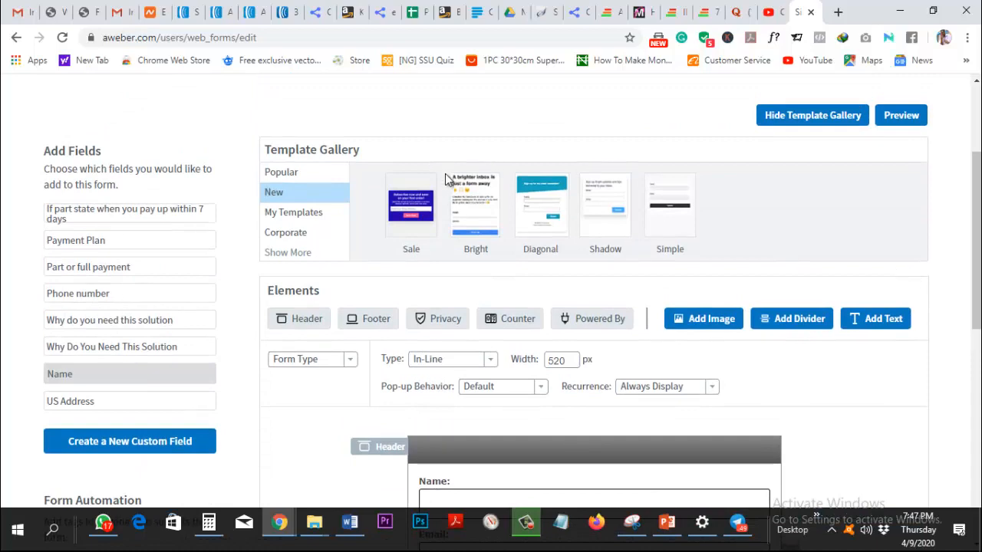
pyautogui.click(482, 201)
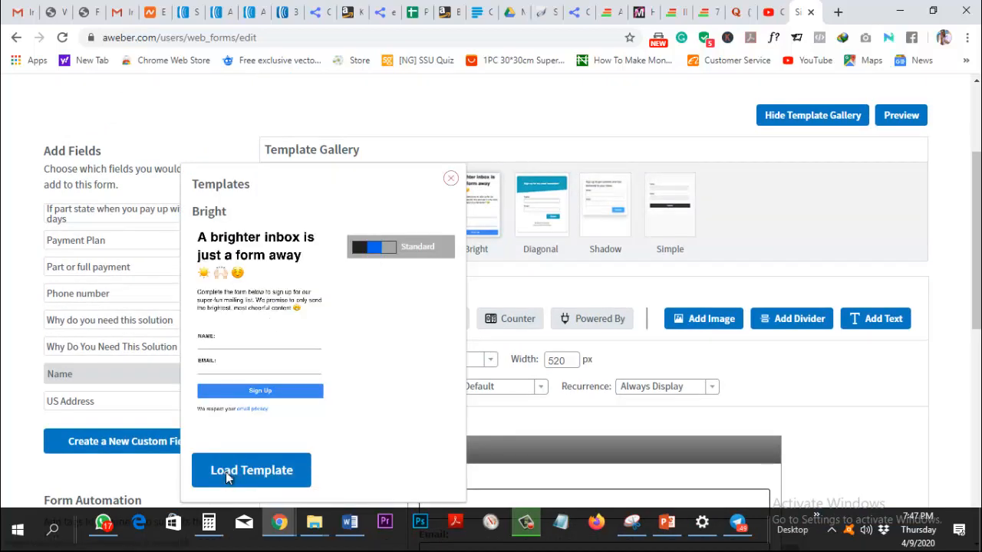
pyautogui.click(226, 472)
pyautogui.scroll(-4, 625, 381)
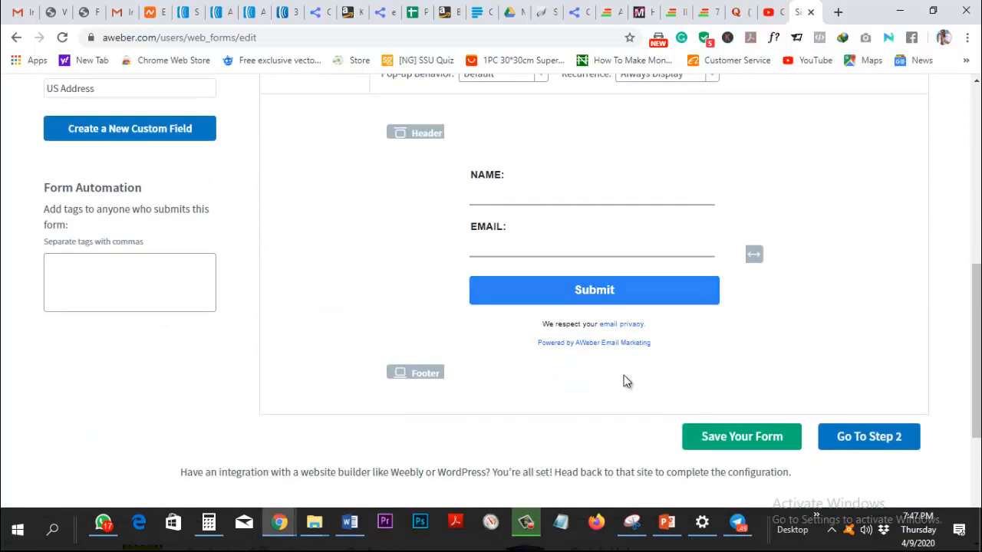
pyautogui.scroll(2, 624, 381)
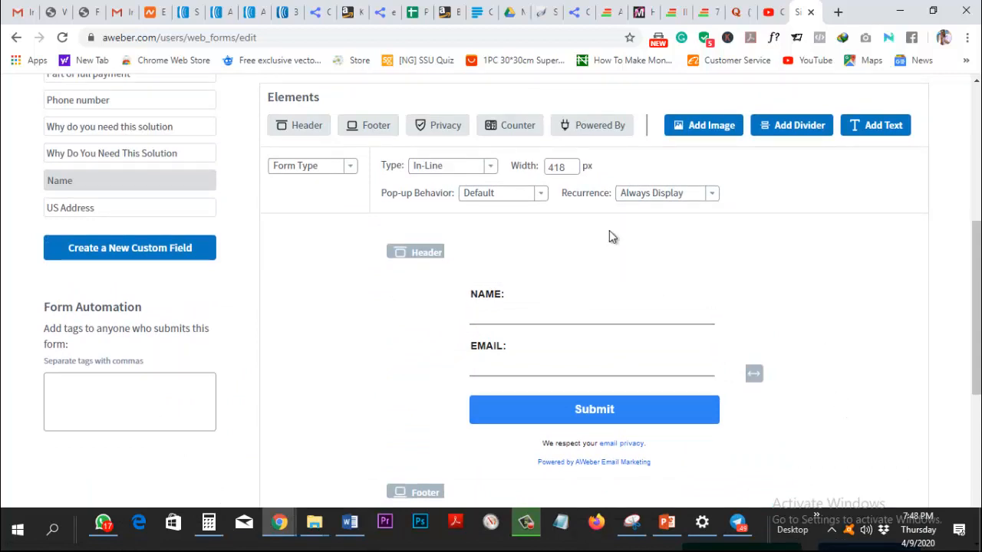
pyautogui.scroll(3, 697, 290)
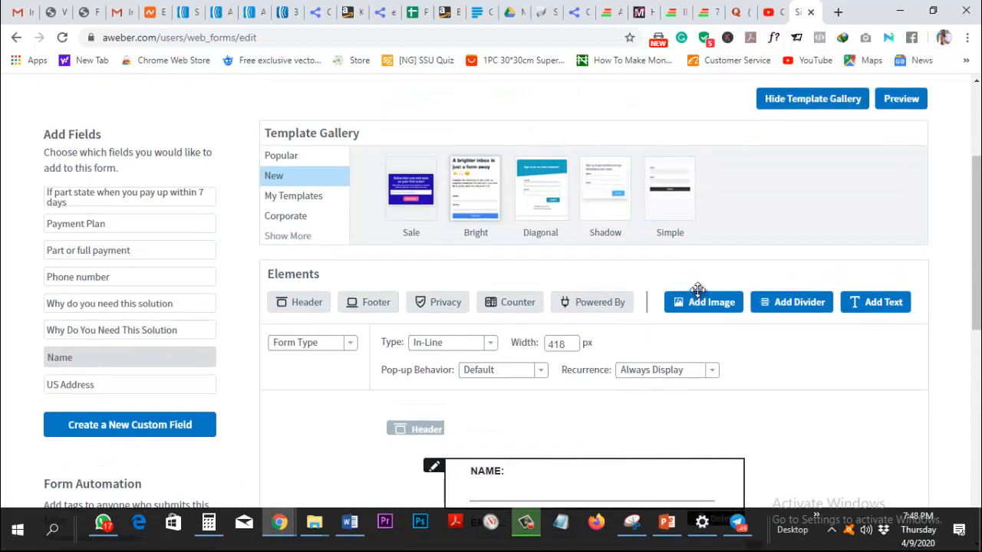
# Compare the Diagonal and Sale templates, then settle back on the Bright template.
pyautogui.click(537, 188)
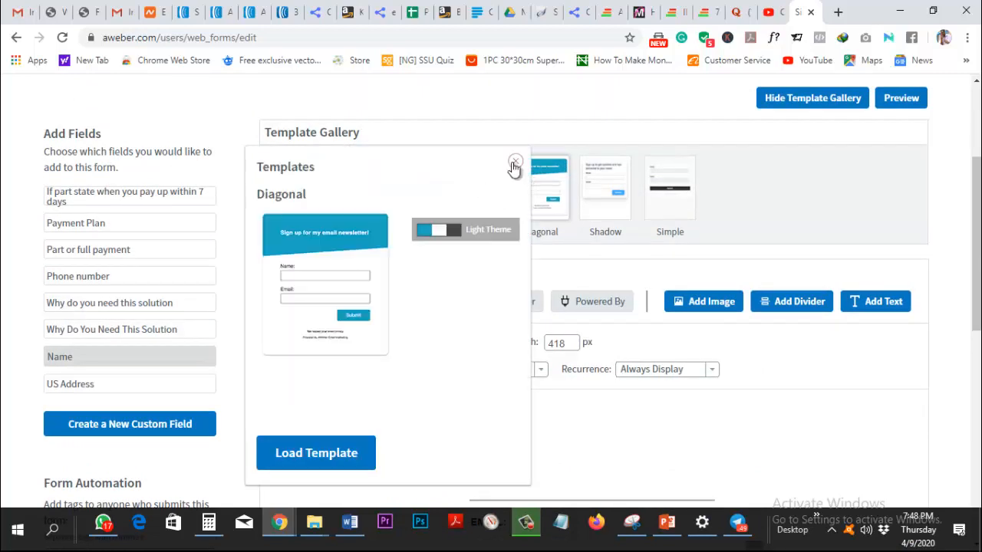
pyautogui.click(514, 163)
pyautogui.click(434, 169)
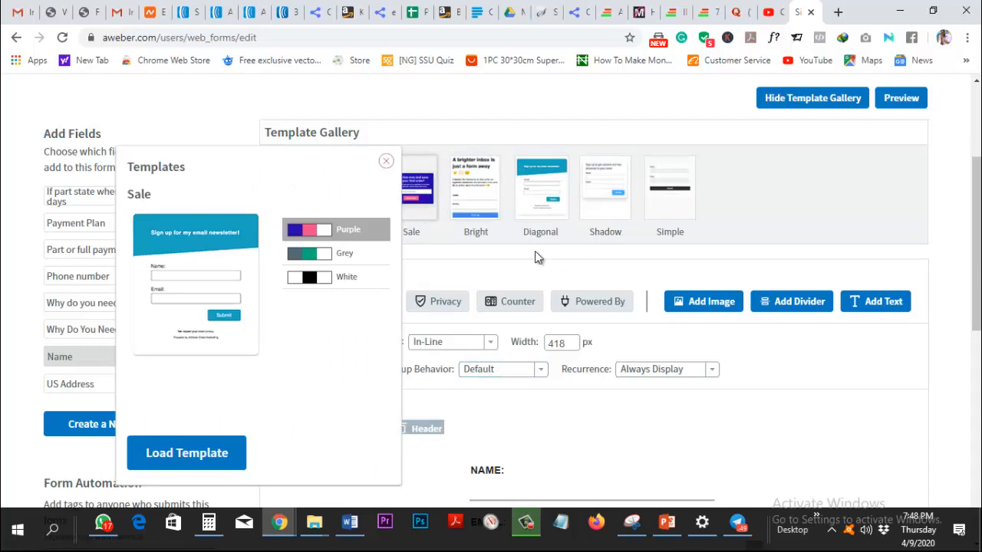
pyautogui.click(211, 464)
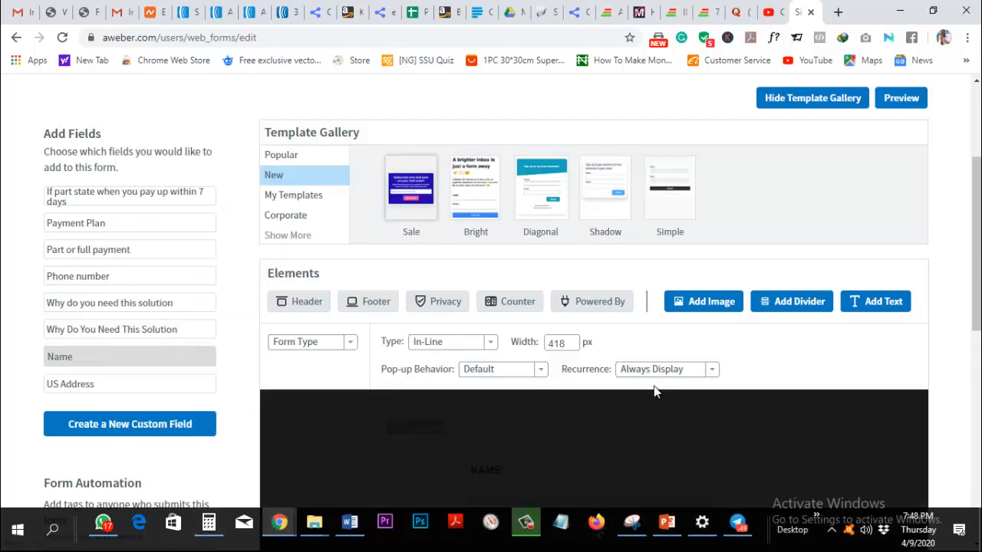
pyautogui.scroll(-3, 654, 386)
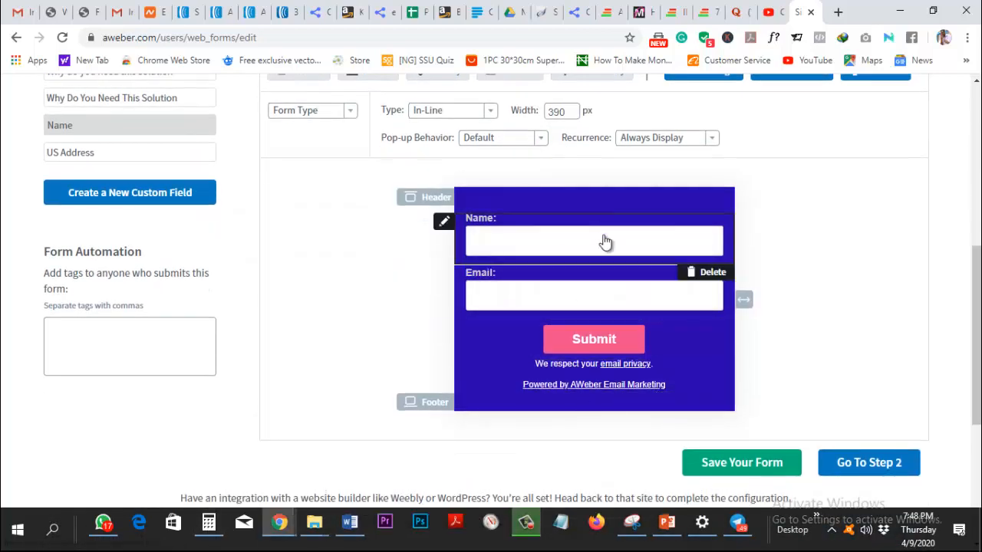
pyautogui.scroll(3, 604, 242)
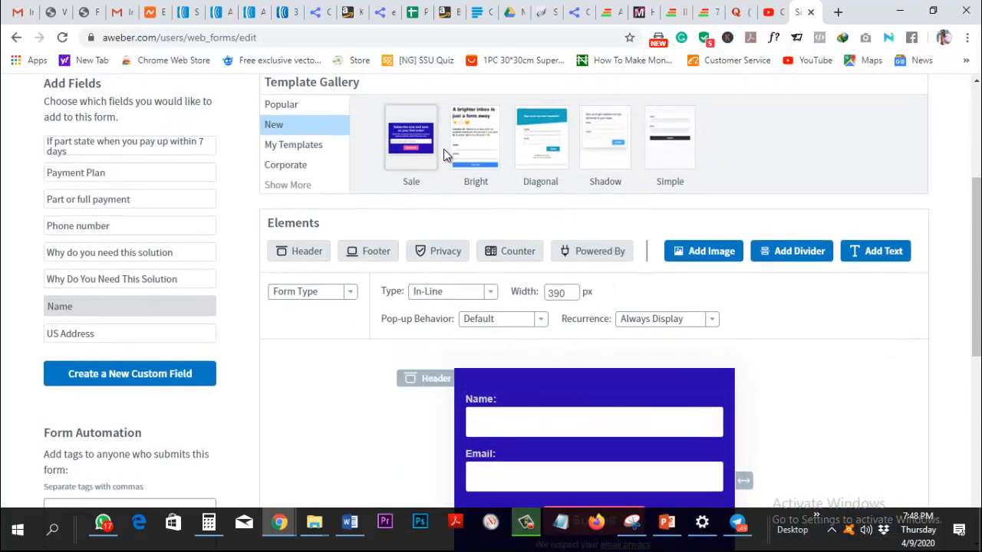
pyautogui.click(464, 161)
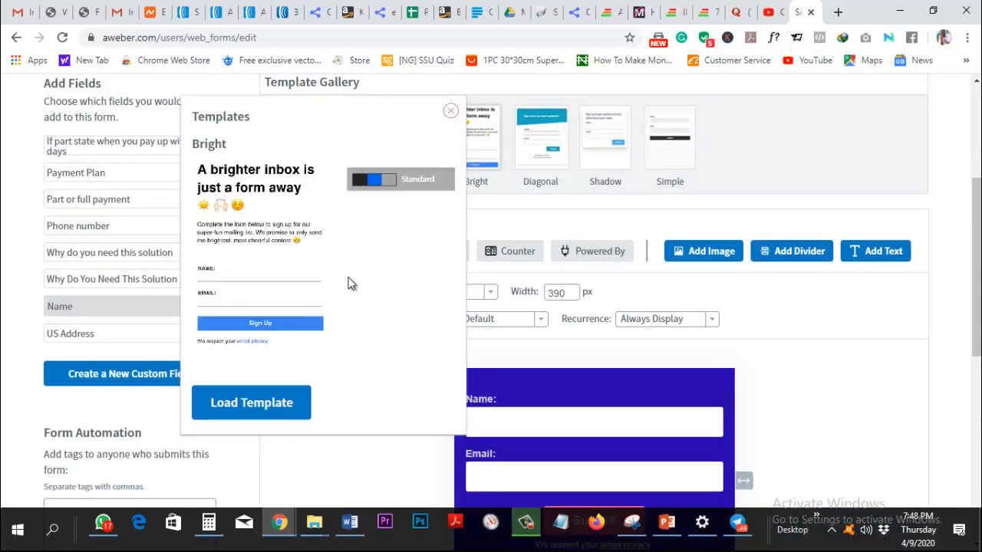
pyautogui.click(227, 407)
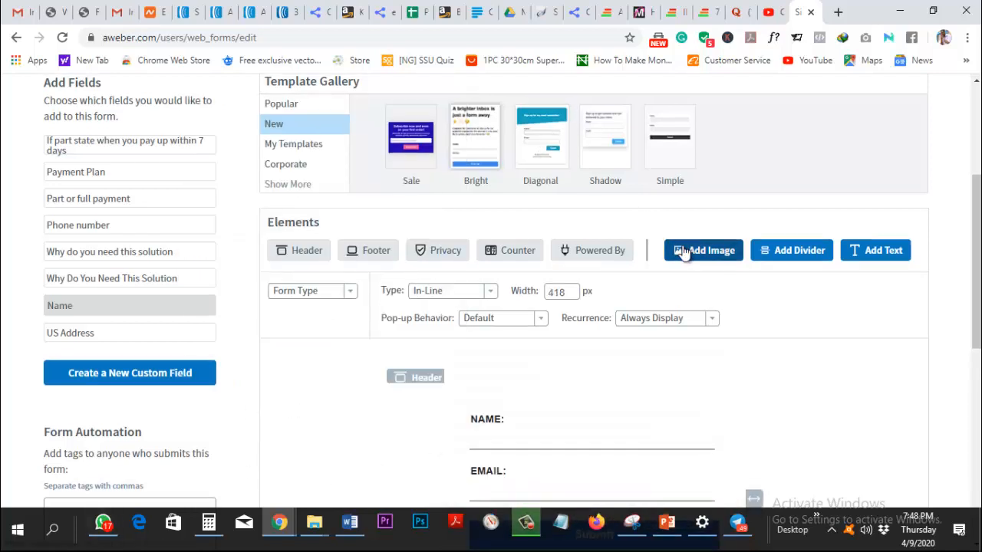
# Relabel the Name field to 'What is your name?' and save the field.
pyautogui.scroll(-1, 683, 253)
pyautogui.moveTo(515, 366)
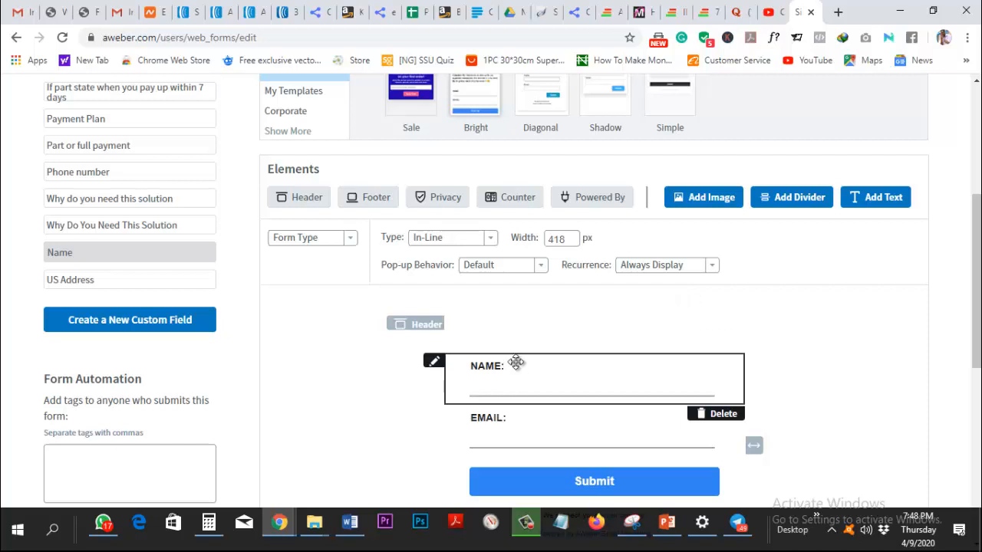
pyautogui.click(433, 361)
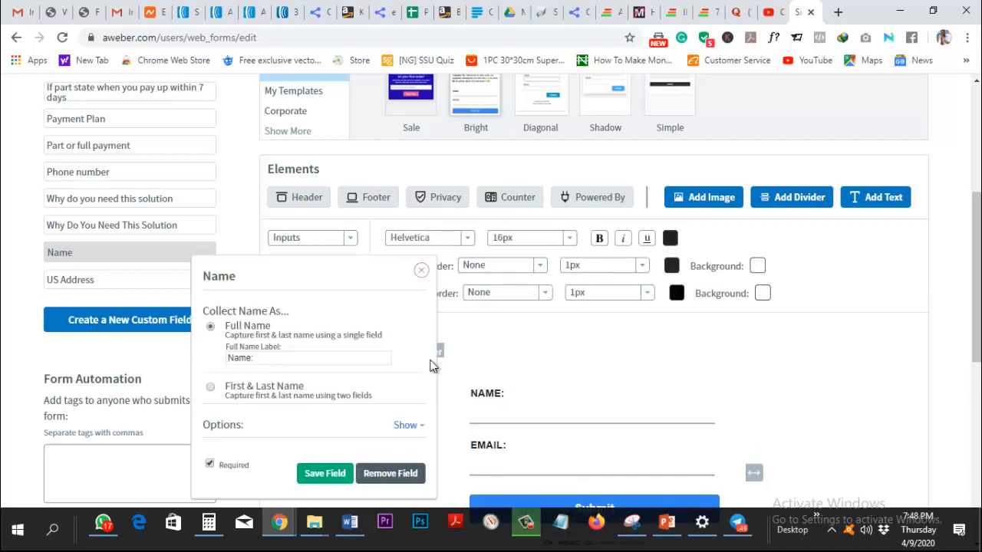
pyautogui.tripleClick(279, 357)
pyautogui.press('BackSpace')
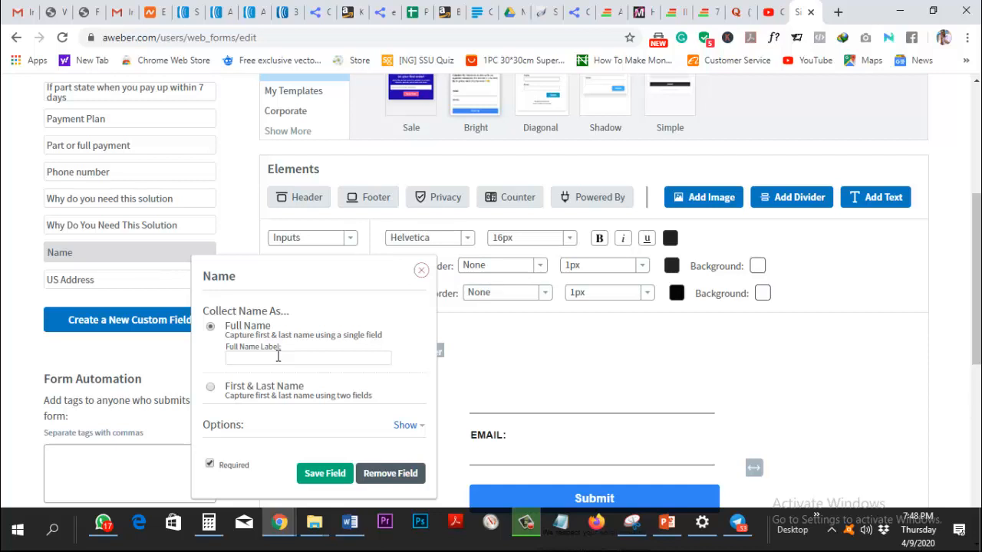
pyautogui.write('What')
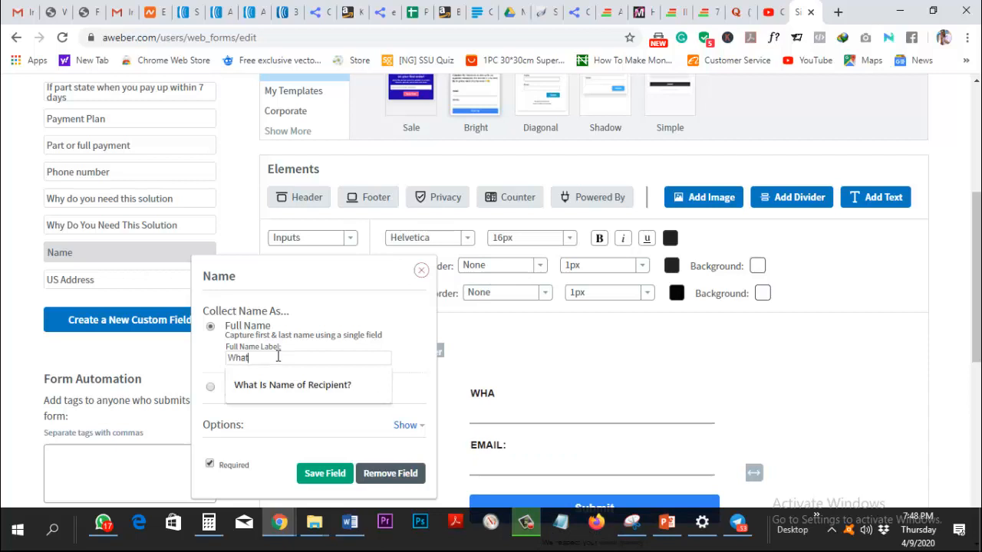
pyautogui.write(' is yo')
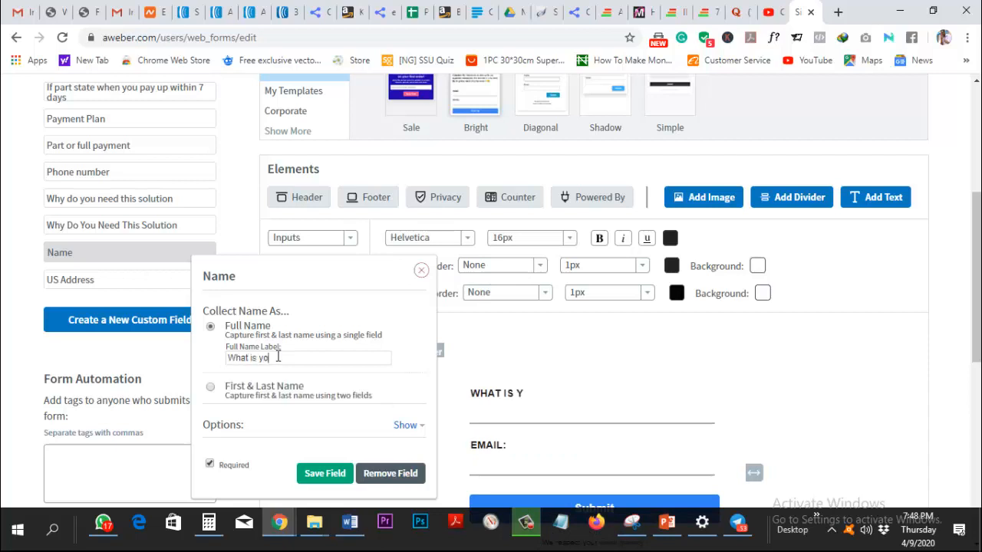
pyautogui.write('ur name')
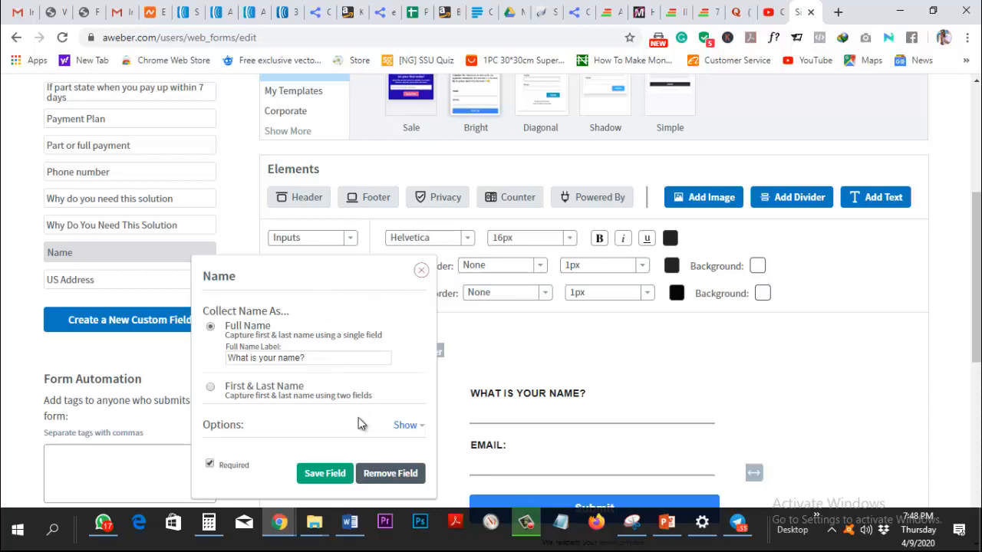
pyautogui.click(326, 473)
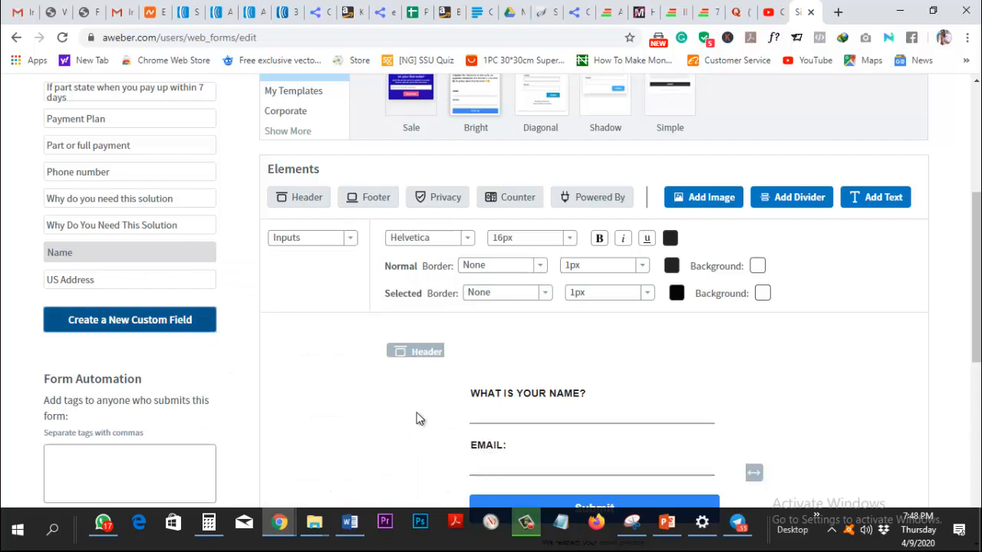
# Relabel the Email field to 'What is your Email?' and save the field.
pyautogui.click(434, 440)
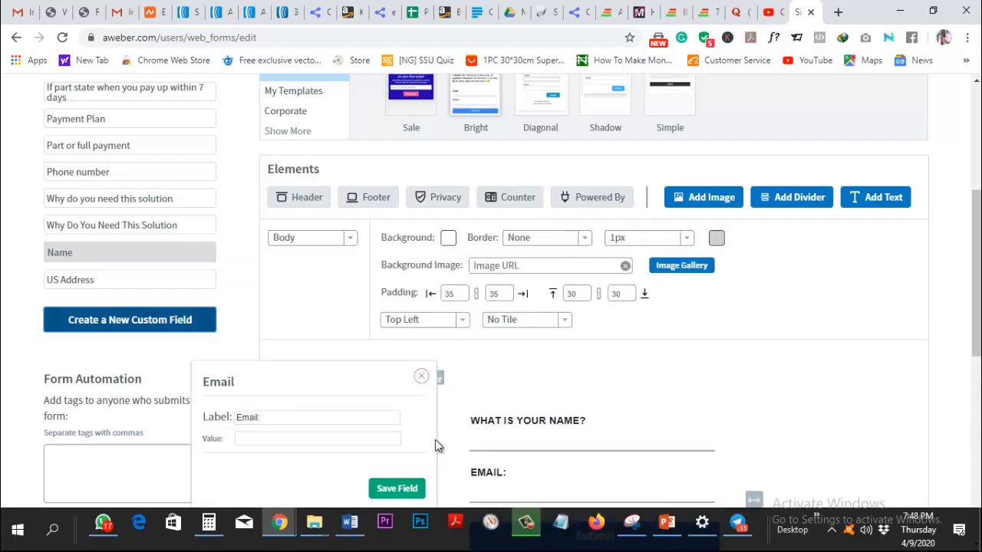
pyautogui.click(237, 417)
pyautogui.write('What is')
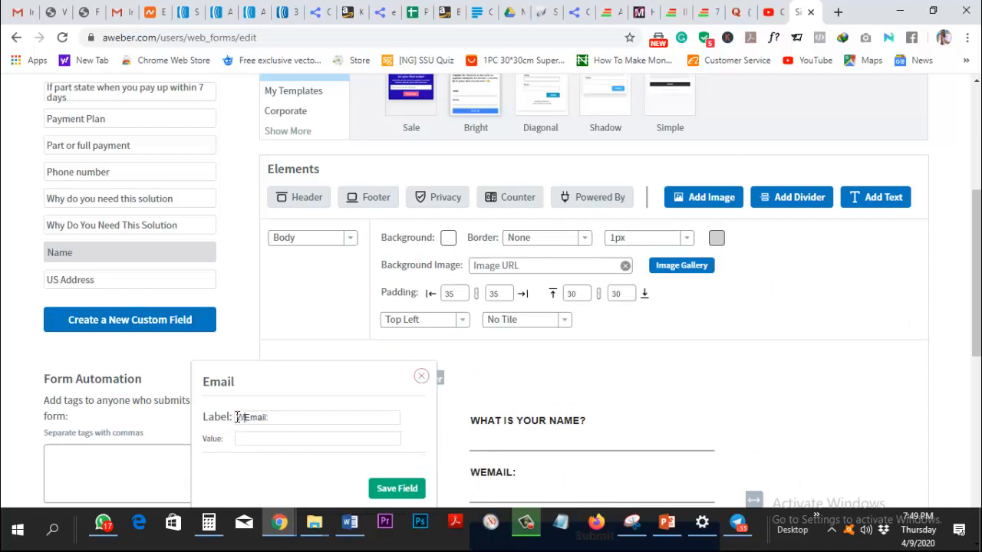
pyautogui.write(' your')
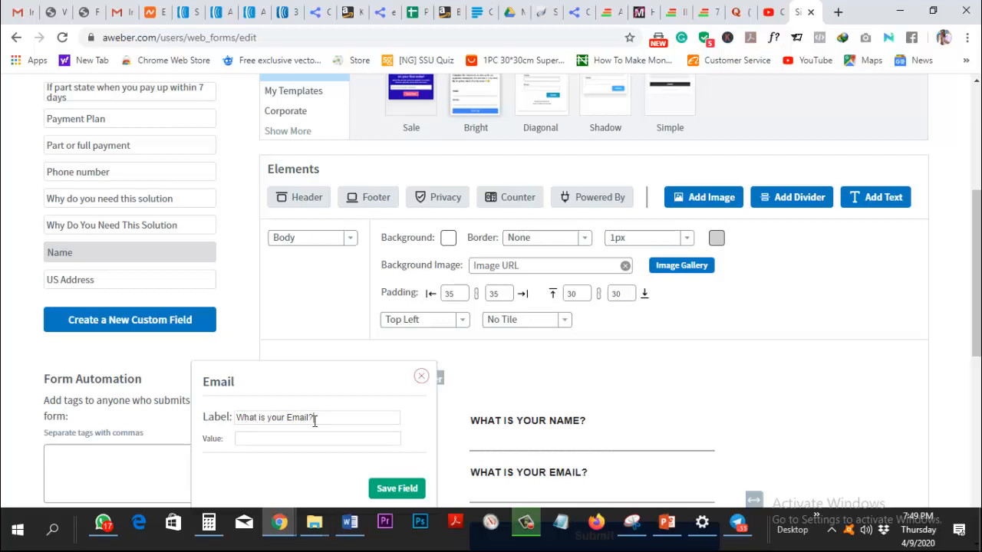
pyautogui.click(396, 488)
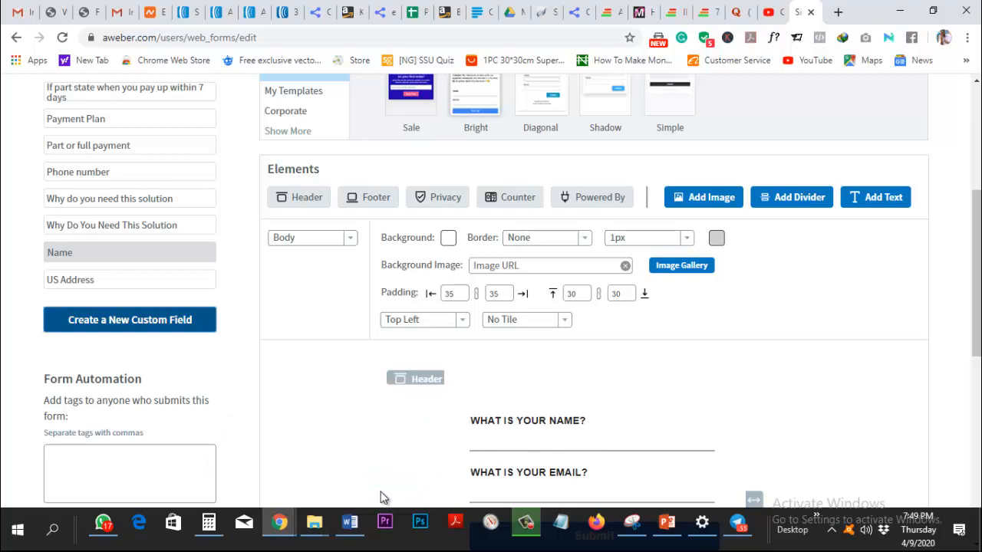
# Change the submit button text from Submit to 'Download', fixing typos, and save the field.
pyautogui.scroll(-1, 382, 497)
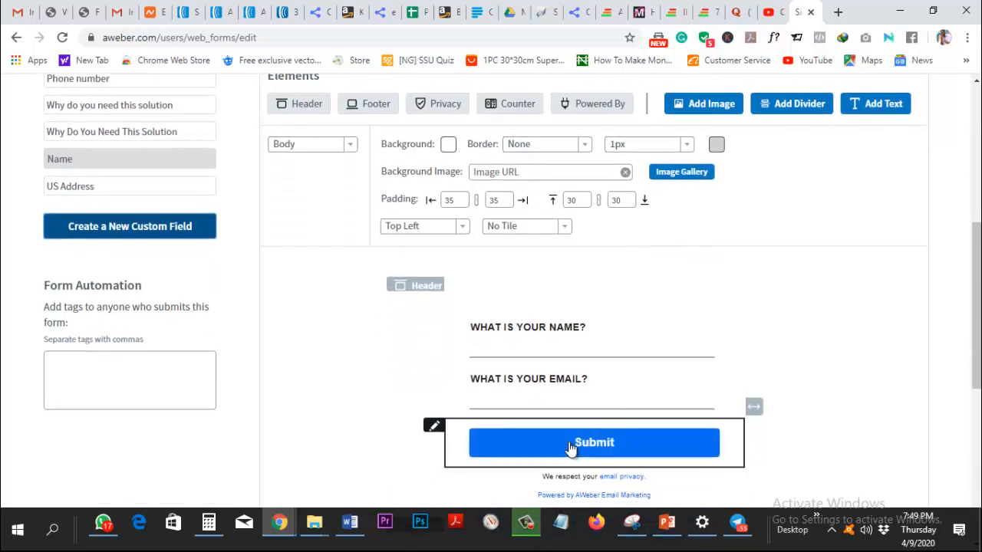
pyautogui.click(440, 434)
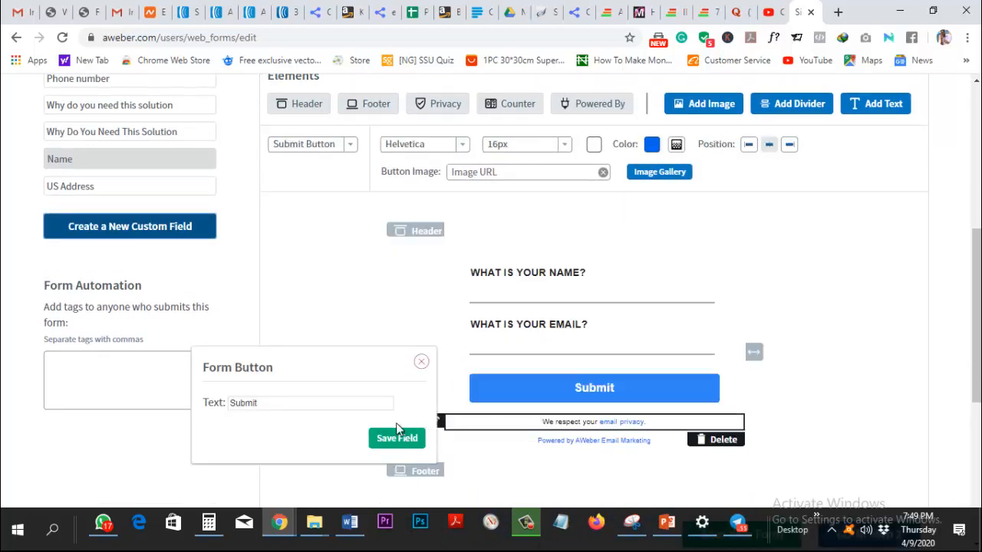
pyautogui.doubleClick(280, 406)
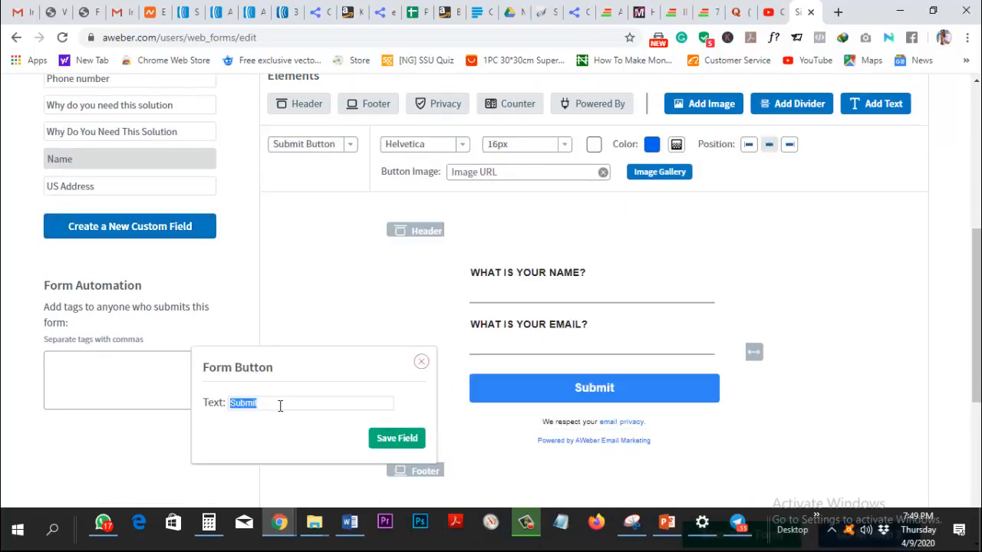
pyautogui.write('Go')
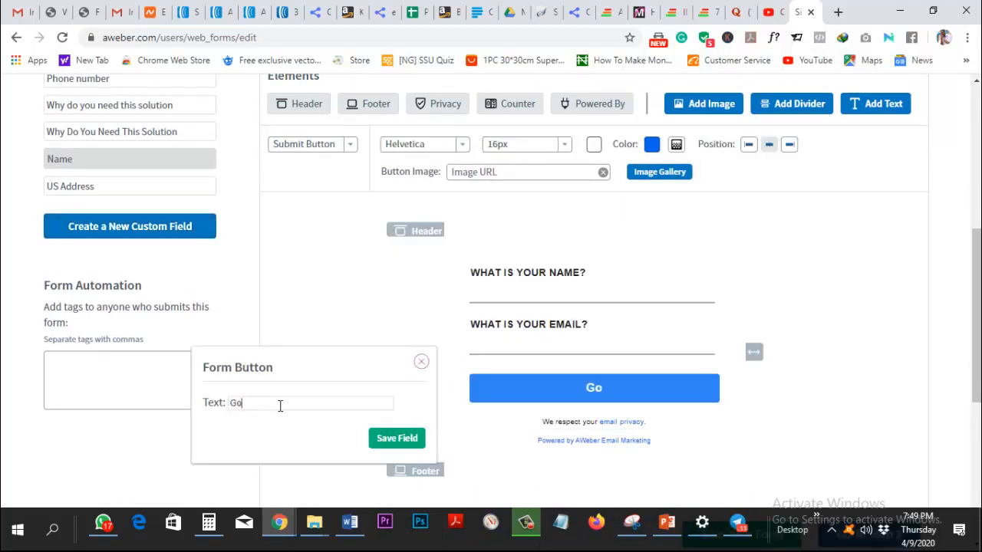
pyautogui.write('!')
pyautogui.press('BackSpace')
pyautogui.press('BackSpace')
pyautogui.press('BackSpace')
pyautogui.write('T')
pyautogui.press('BackSpace')
pyautogui.write('So')
pyautogui.press('BackSpace')
pyautogui.write('Show ME')
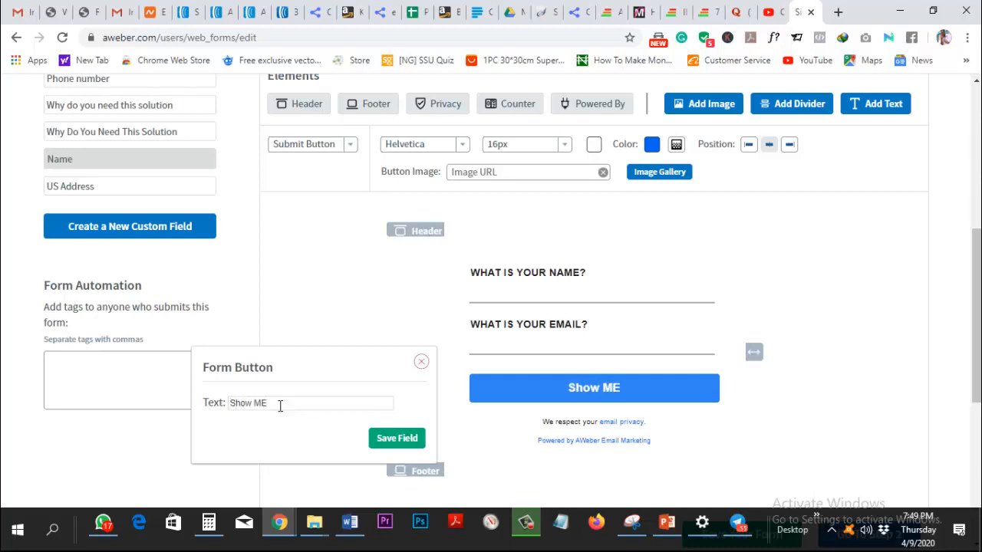
pyautogui.press('BackSpace')
pyautogui.press('BackSpace')
pyautogui.press('BackSpace')
pyautogui.press('BackSpace')
pyautogui.press('BackSpace')
pyautogui.press('BackSpace')
pyautogui.press('BackSpace')
pyautogui.write('Downlo')
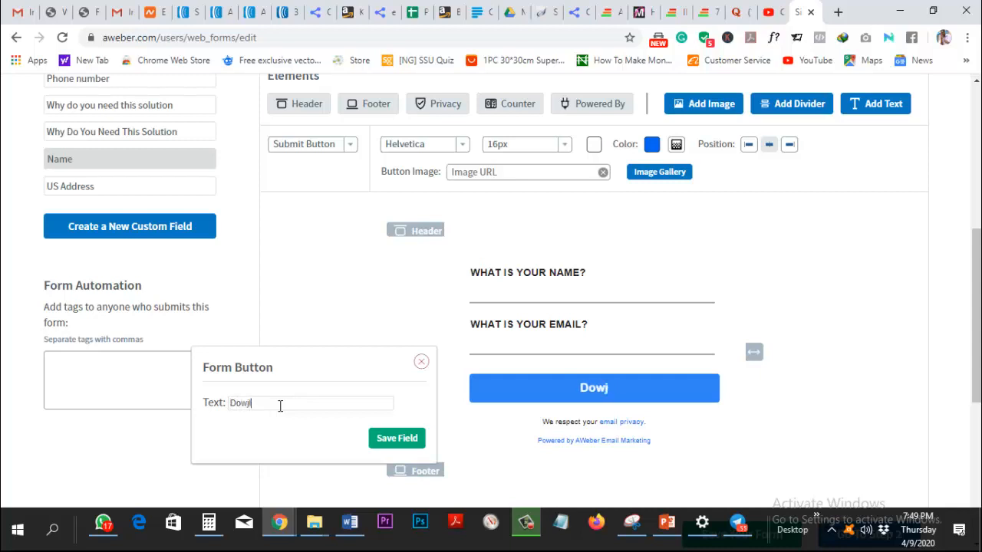
pyautogui.press('BackSpace')
pyautogui.press('BackSpace')
pyautogui.press('BackSpace')
pyautogui.write('load')
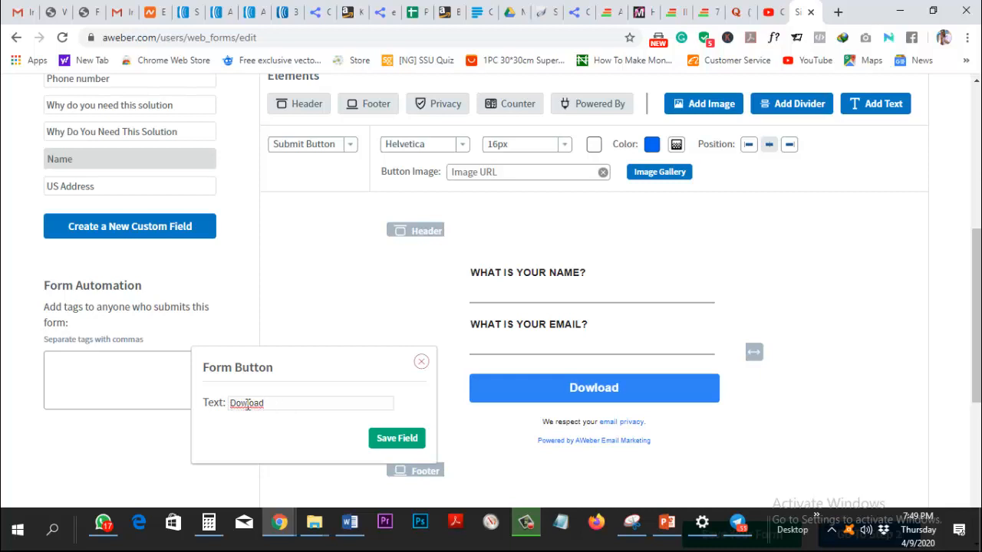
pyautogui.click(247, 405)
pyautogui.write('n')
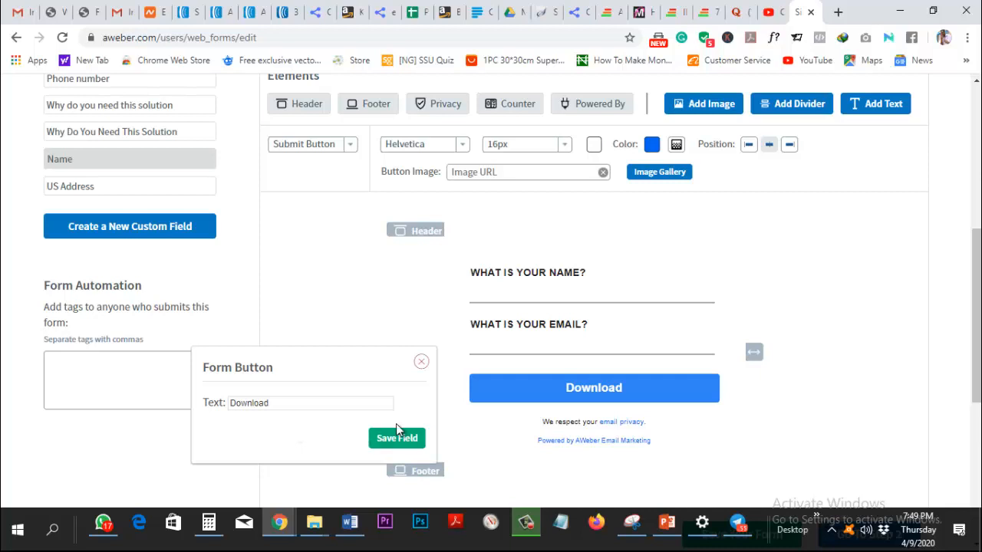
pyautogui.click(396, 434)
pyautogui.moveTo(665, 427)
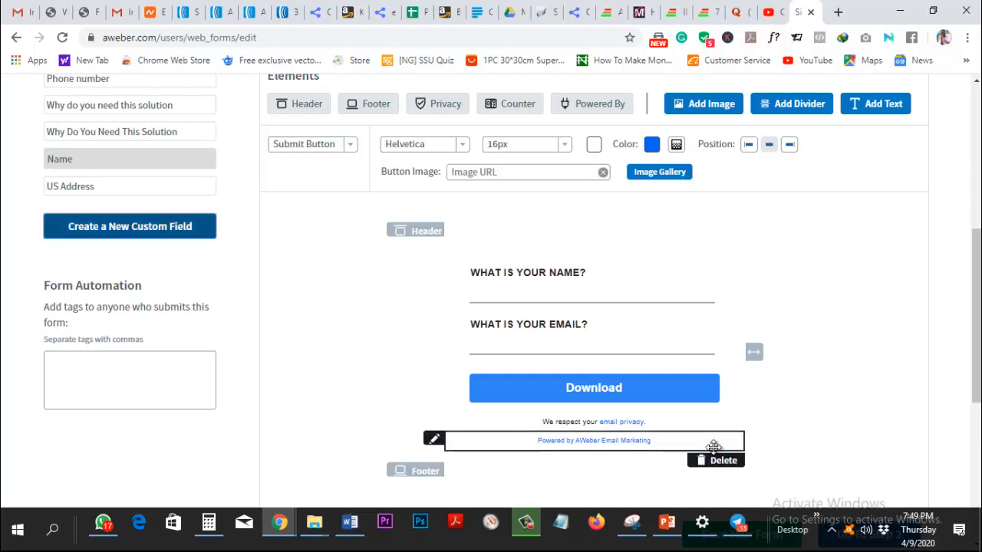
# Delete the Powered by AWeber Email Marketing line, leaving the privacy note unchanged.
pyautogui.click(715, 461)
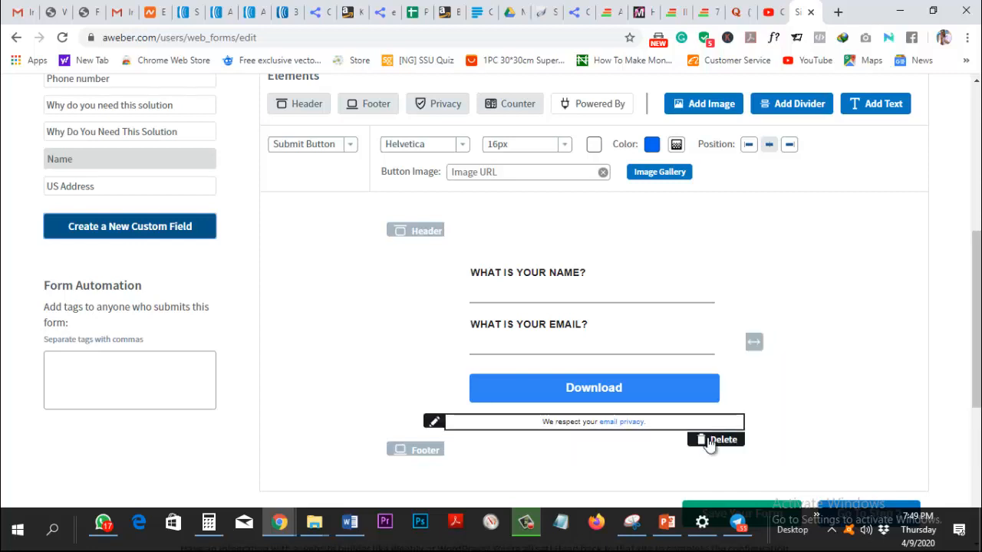
pyautogui.click(698, 433)
pyautogui.scroll(-2, 808, 420)
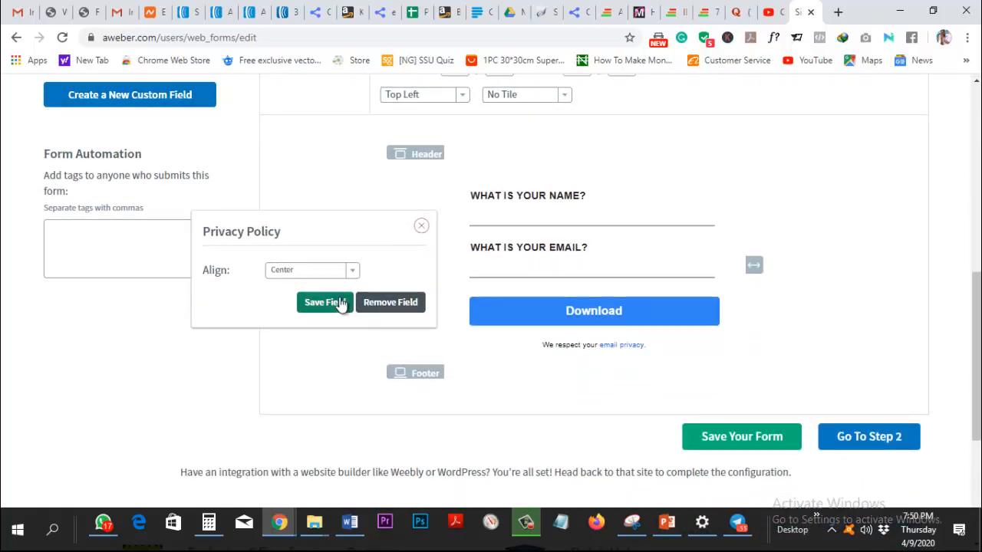
pyautogui.click(423, 226)
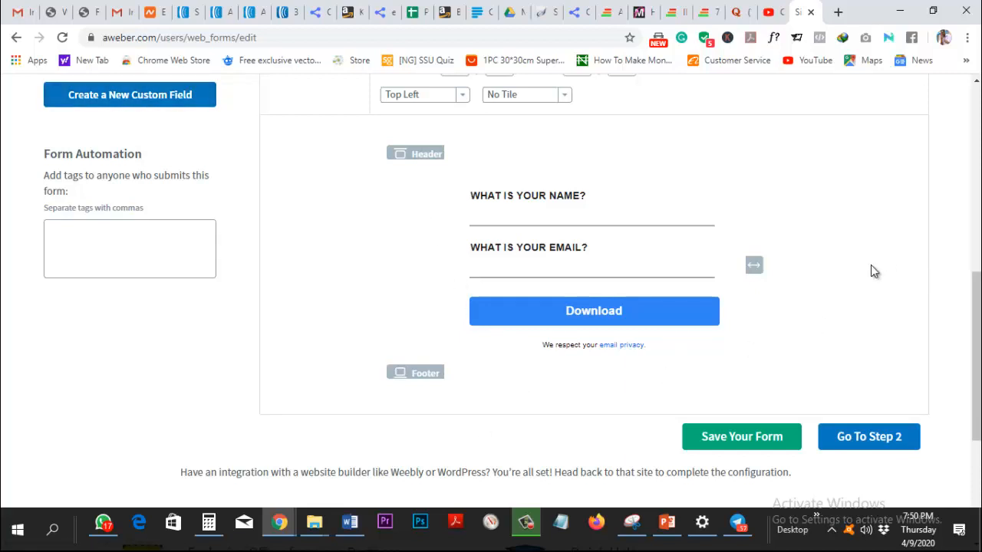
# Drag the width handle to widen the form's fields and Download button.
pyautogui.moveTo(753, 265); pyautogui.dragTo(839, 261)
pyautogui.scroll(4, 840, 261)
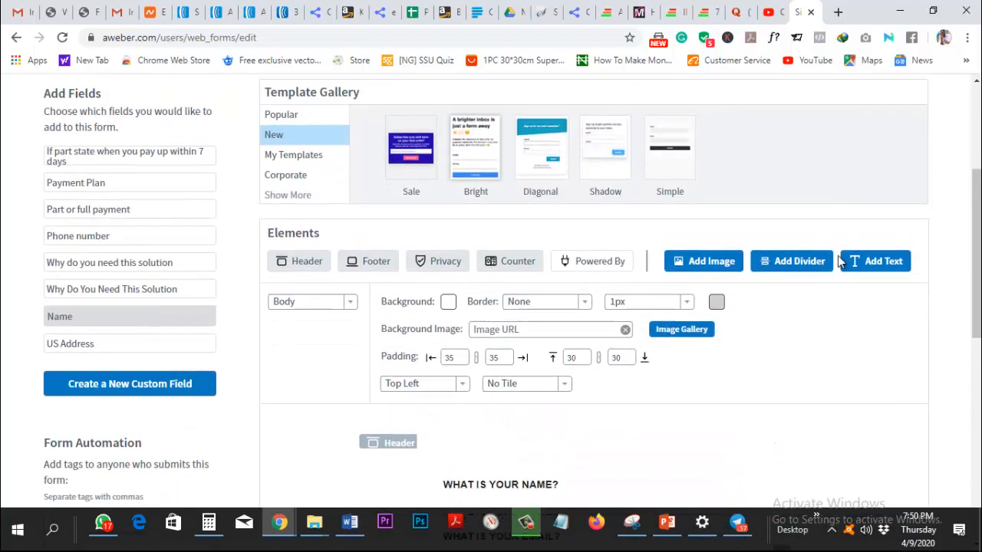
pyautogui.scroll(-2, 839, 261)
pyautogui.scroll(1, 838, 257)
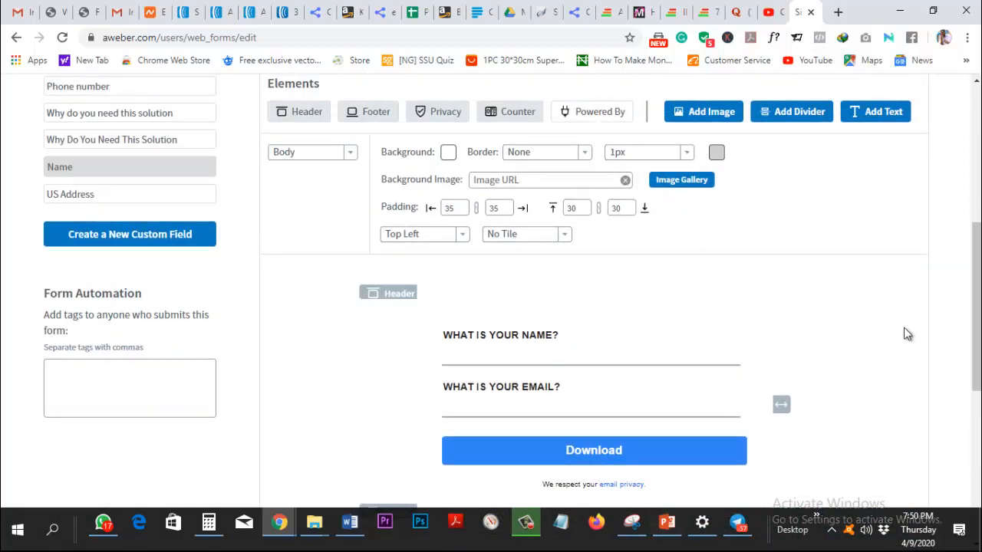
pyautogui.scroll(-1, 905, 329)
pyautogui.scroll(-2, 902, 342)
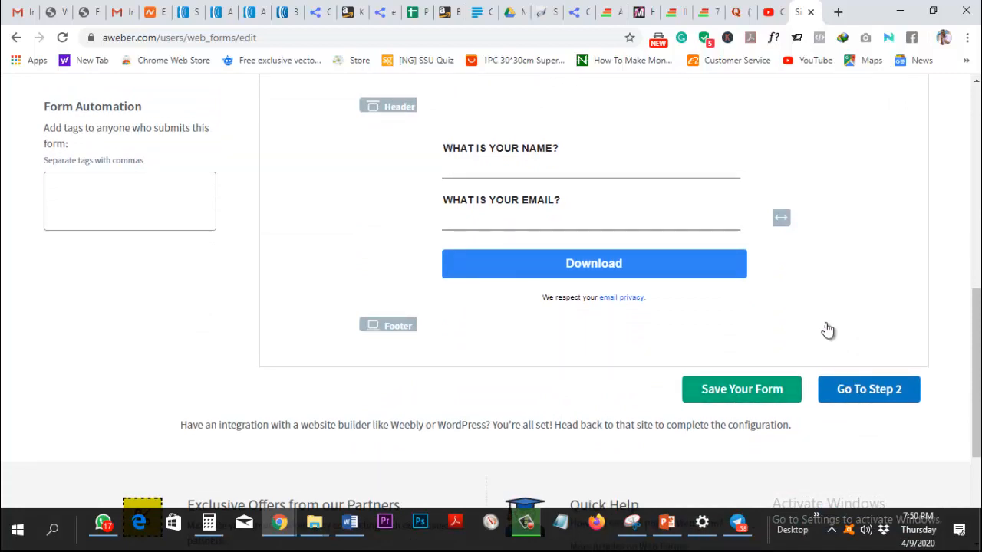
# Go to Step 2 and rename the form from My Web Form to 'Maka why'.
pyautogui.click(869, 388)
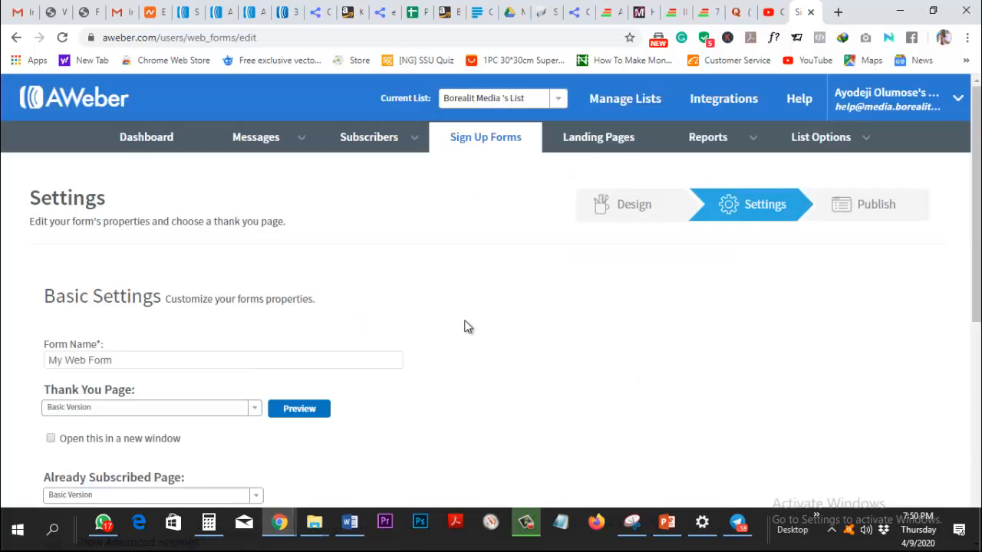
pyautogui.scroll(-2, 465, 325)
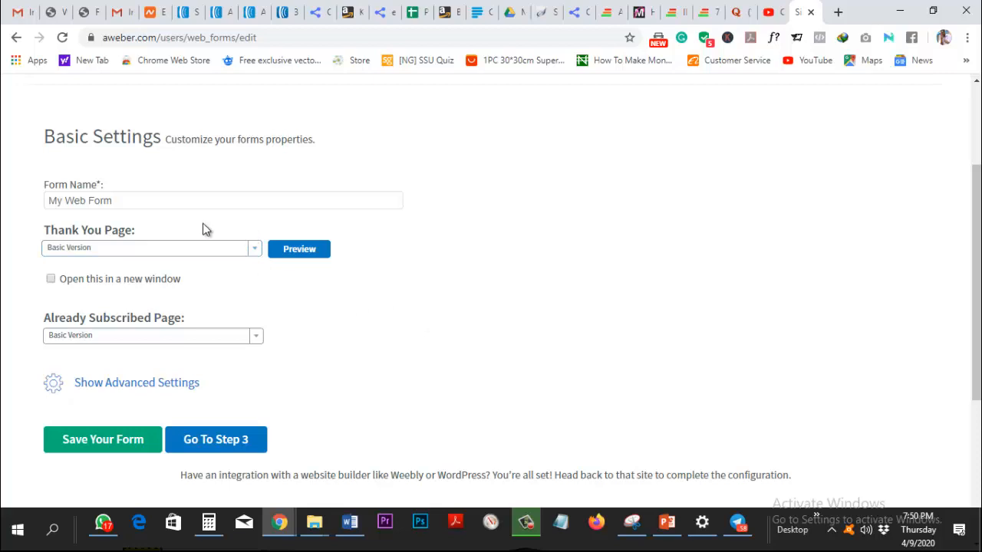
pyautogui.click(168, 203)
pyautogui.tripleClick(168, 203)
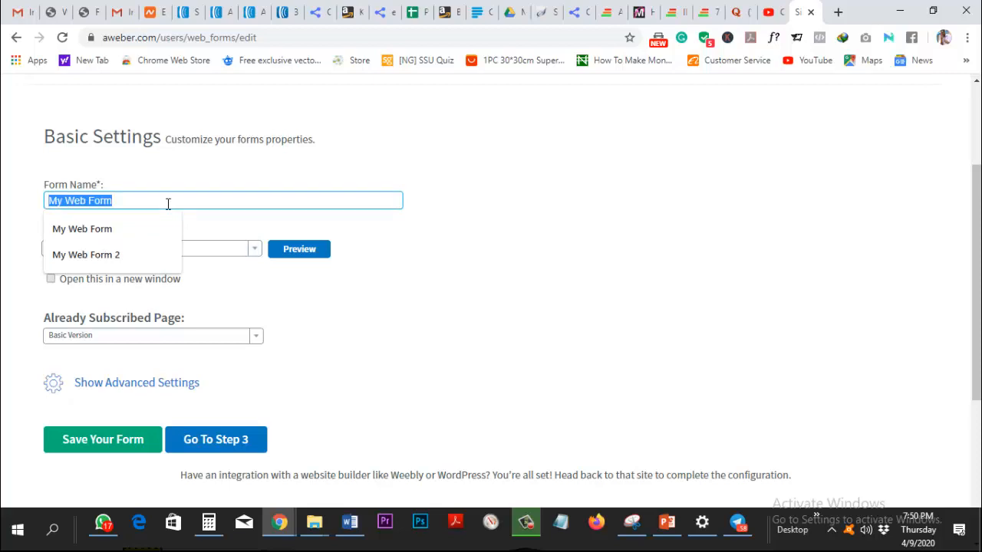
pyautogui.write('M')
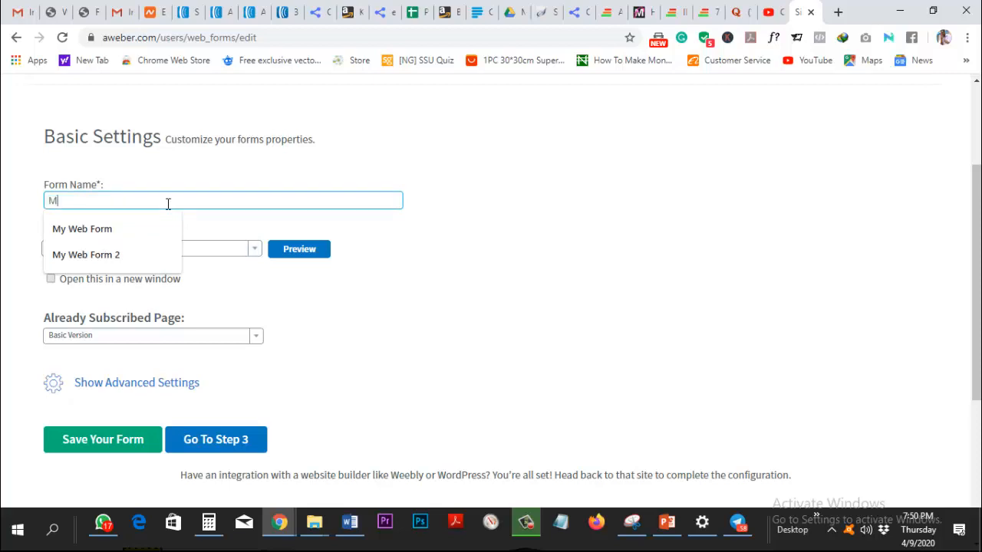
pyautogui.write('A')
pyautogui.press('BackSpace')
pyautogui.write('aka why')
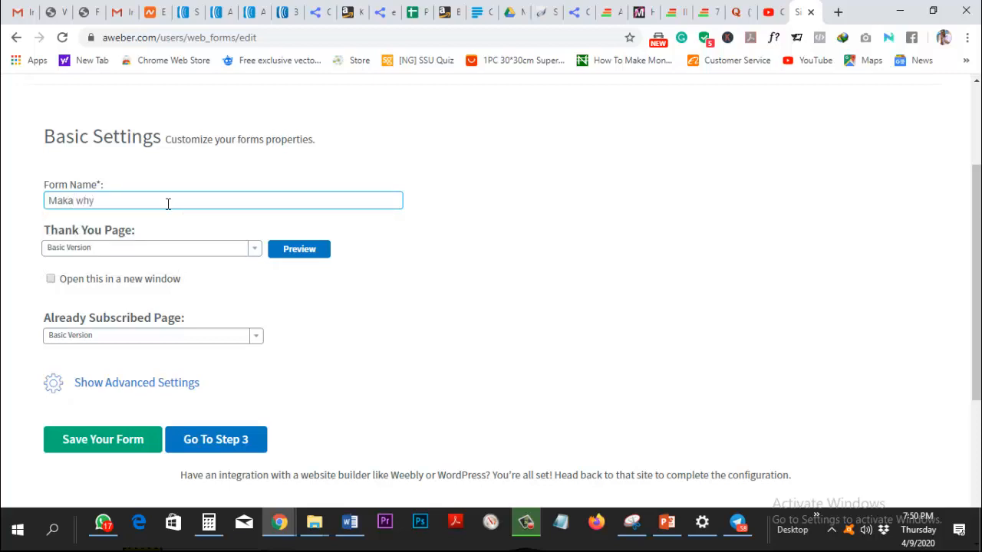
# Set the Thank You Page option to Custom Page.
pyautogui.click(125, 250)
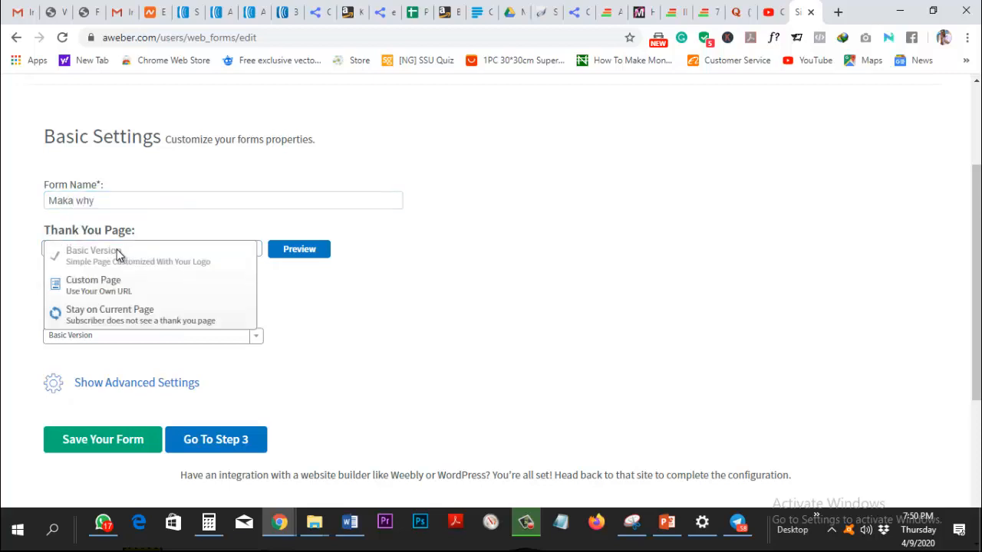
pyautogui.click(32, 241)
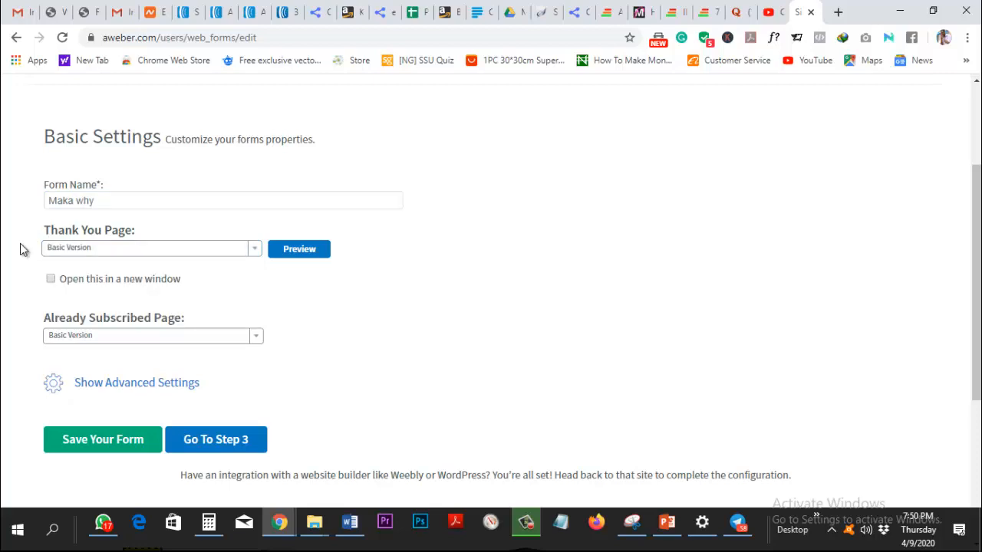
pyautogui.click(113, 260)
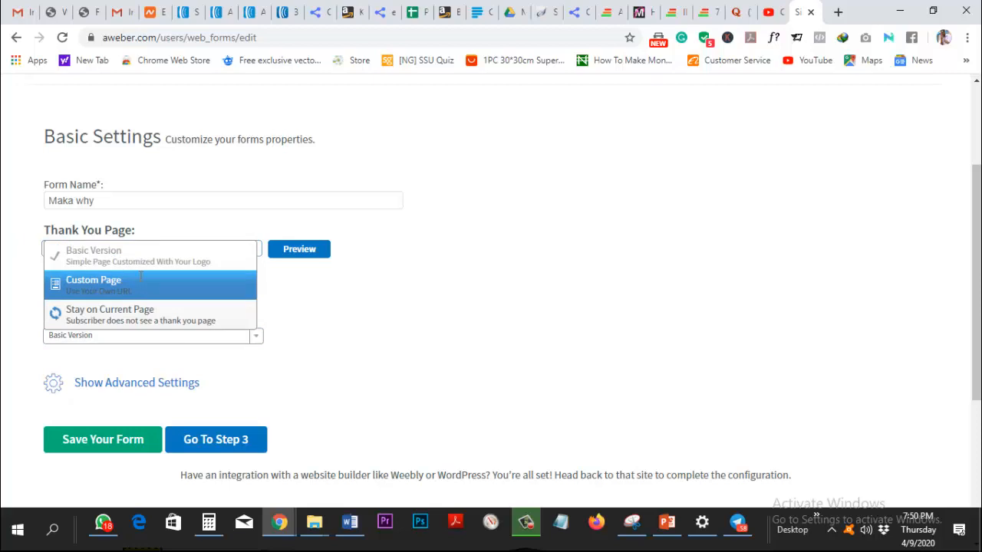
pyautogui.click(141, 281)
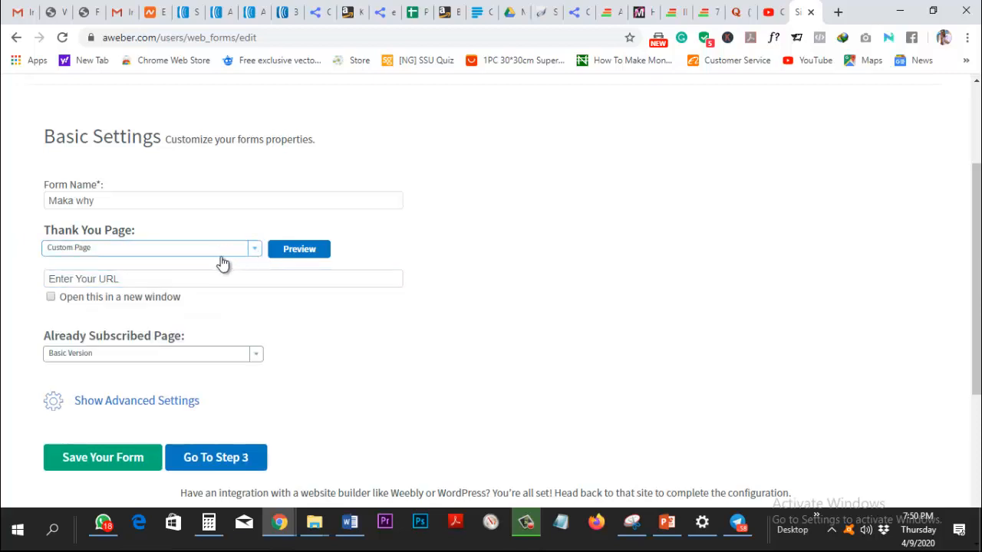
pyautogui.click(198, 252)
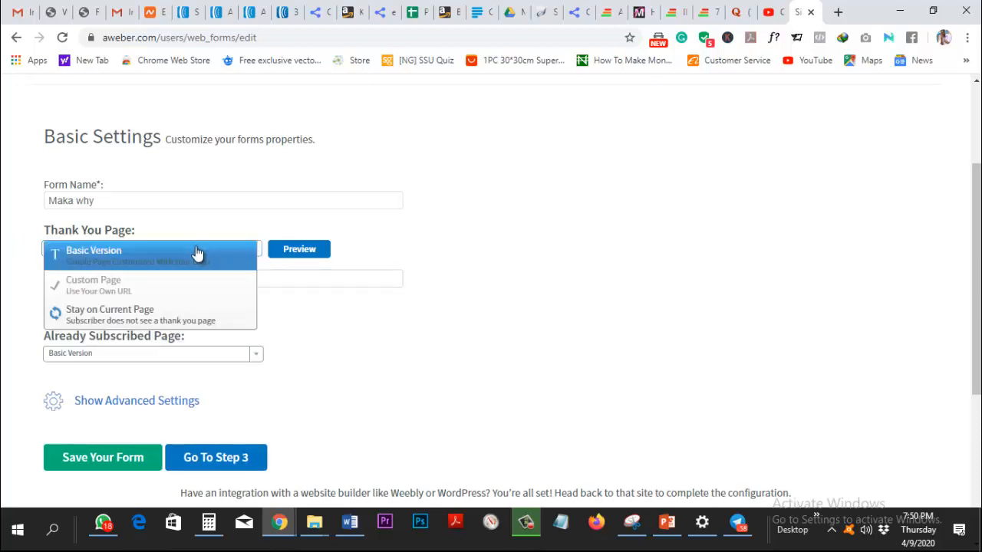
pyautogui.click(182, 256)
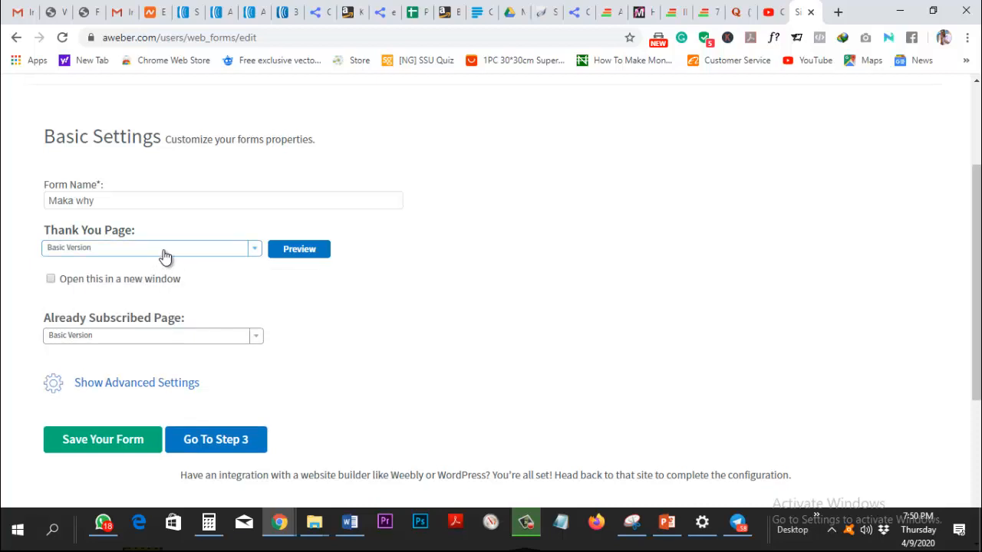
pyautogui.click(161, 253)
pyautogui.click(162, 287)
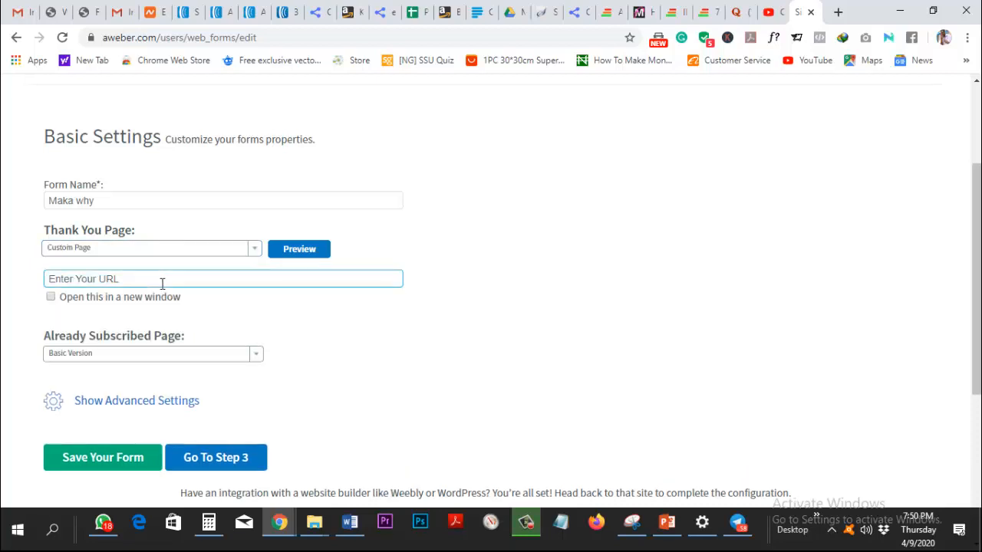
pyautogui.click(145, 283)
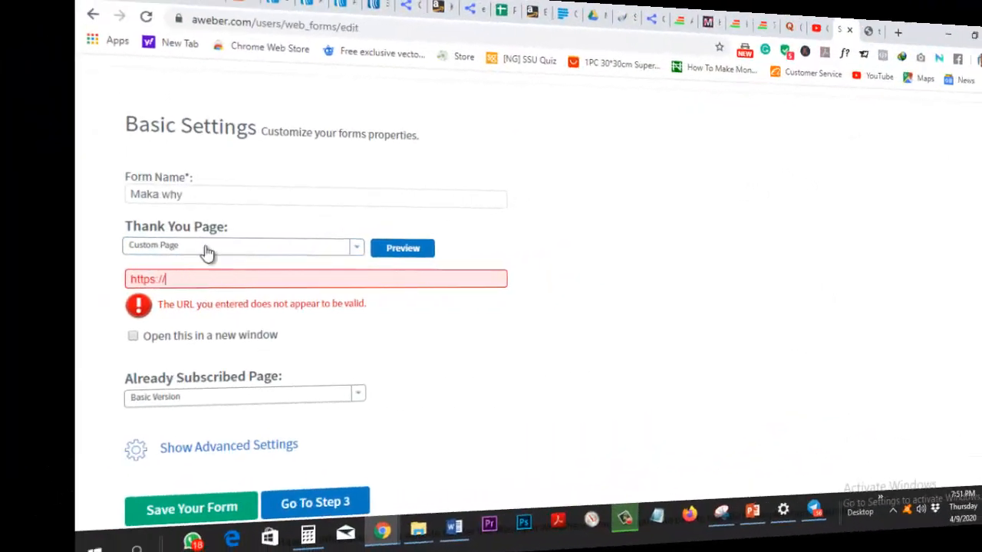
pyautogui.tripleClick(186, 280)
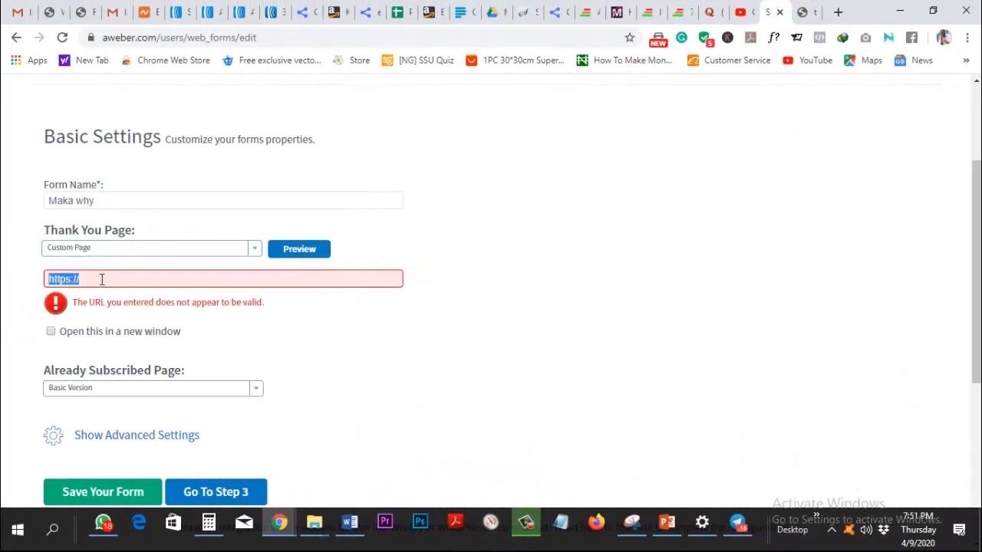
pyautogui.write('https://idago.borealit.com/thankyou/')
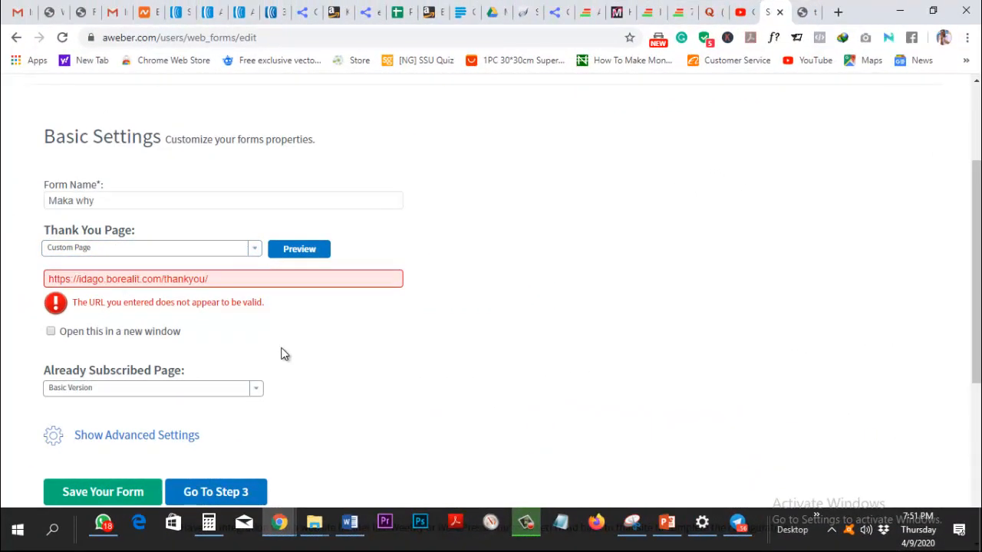
pyautogui.click(292, 343)
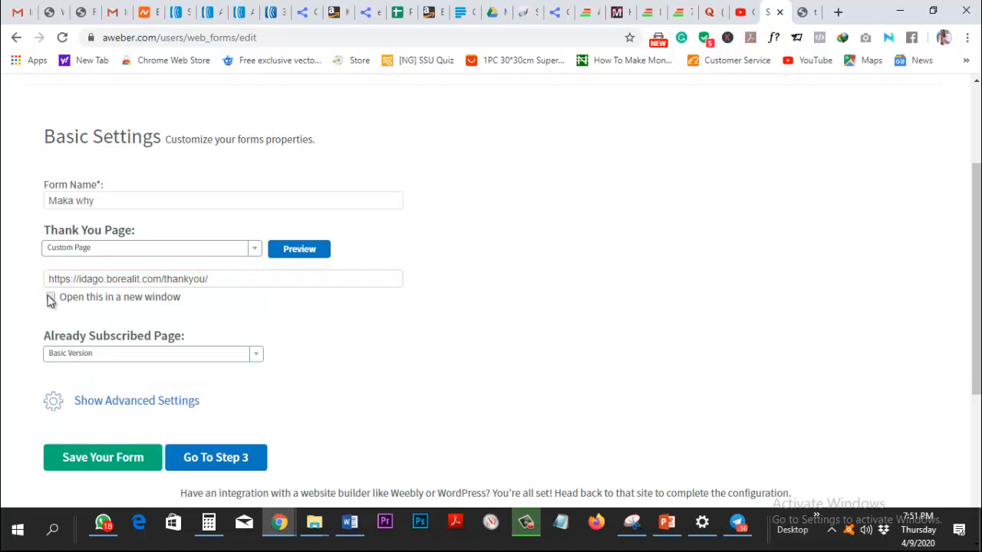
pyautogui.scroll(-2, 164, 391)
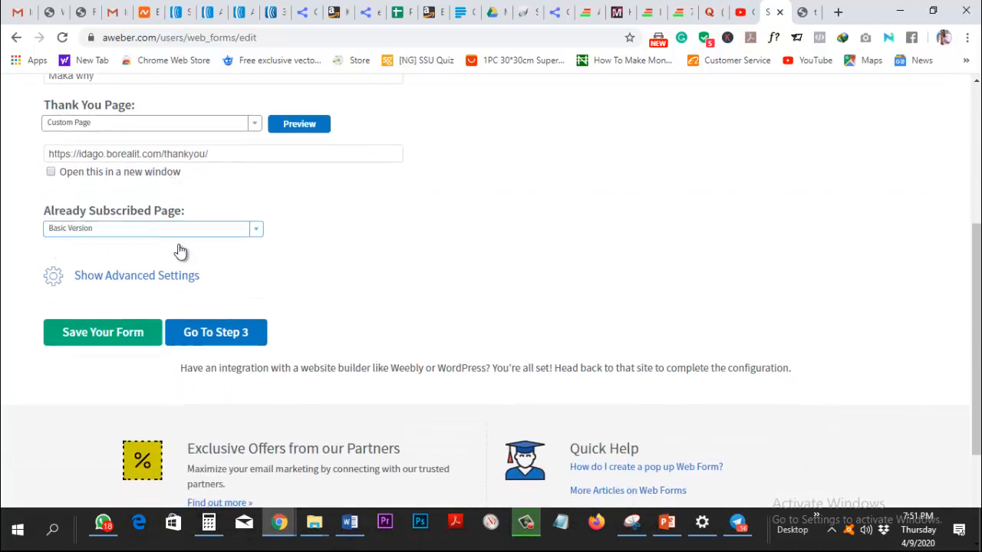
pyautogui.click(257, 234)
pyautogui.click(136, 276)
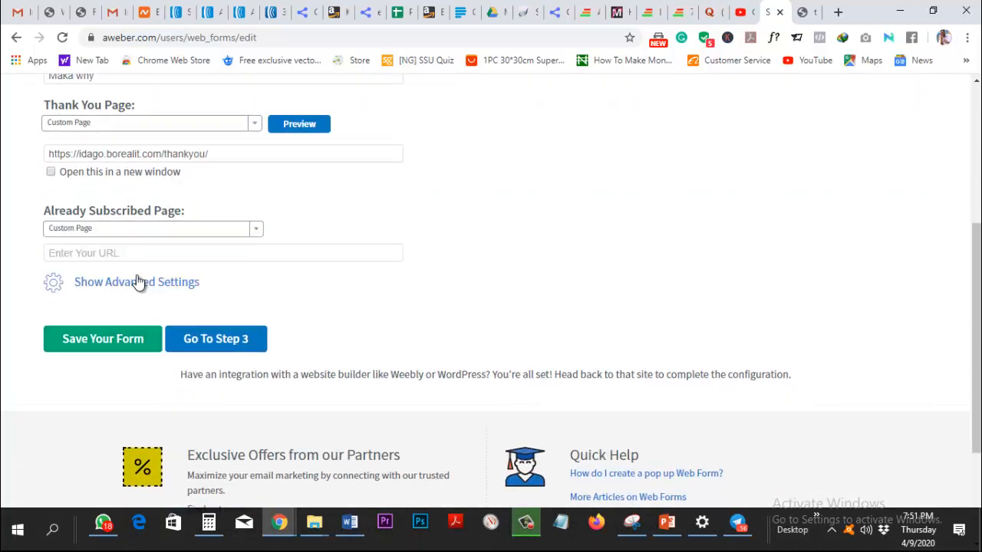
pyautogui.click(150, 253)
pyautogui.write('https://idago.borealit.com/thankyou/')
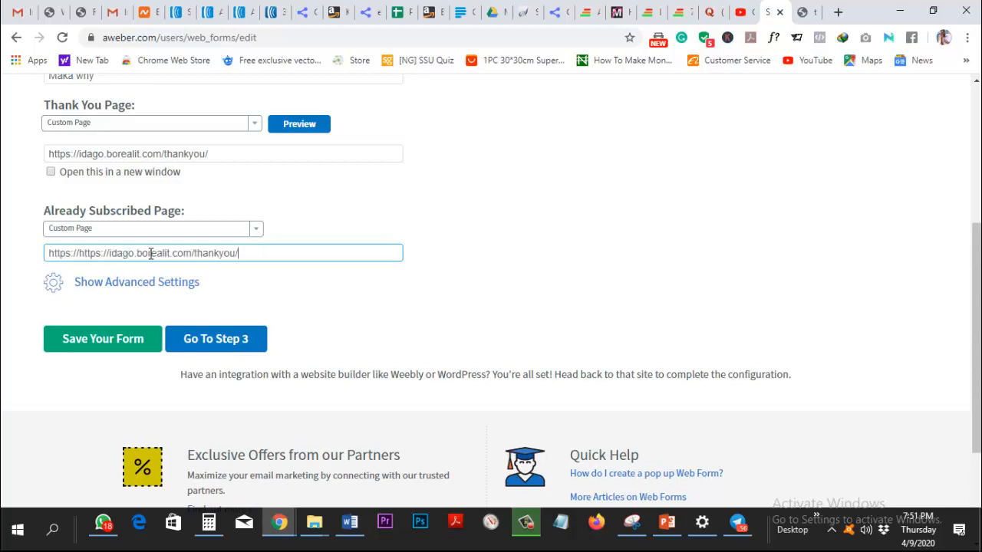
pyautogui.click(600, 279)
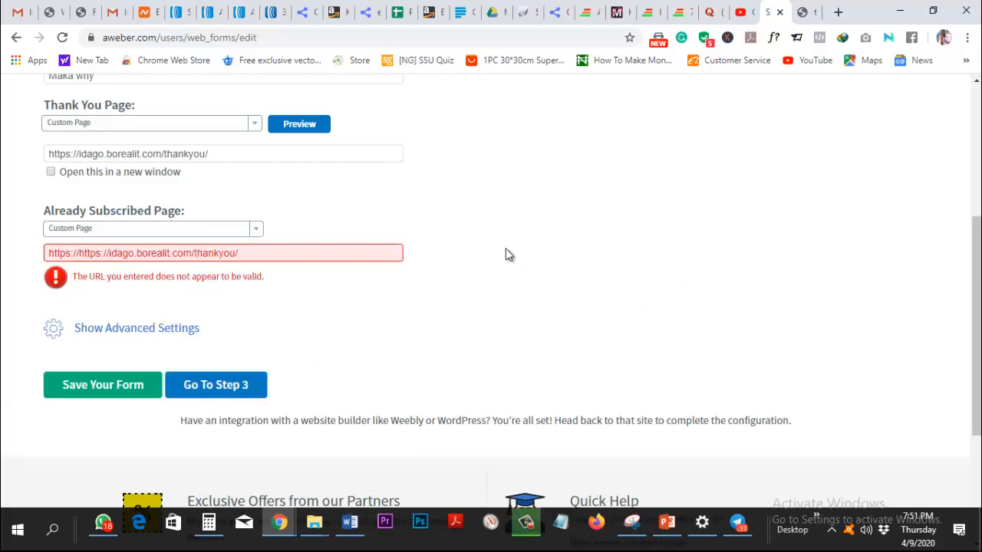
pyautogui.tripleClick(150, 253)
pyautogui.write('https://idago.borealit.com/thankyou/')
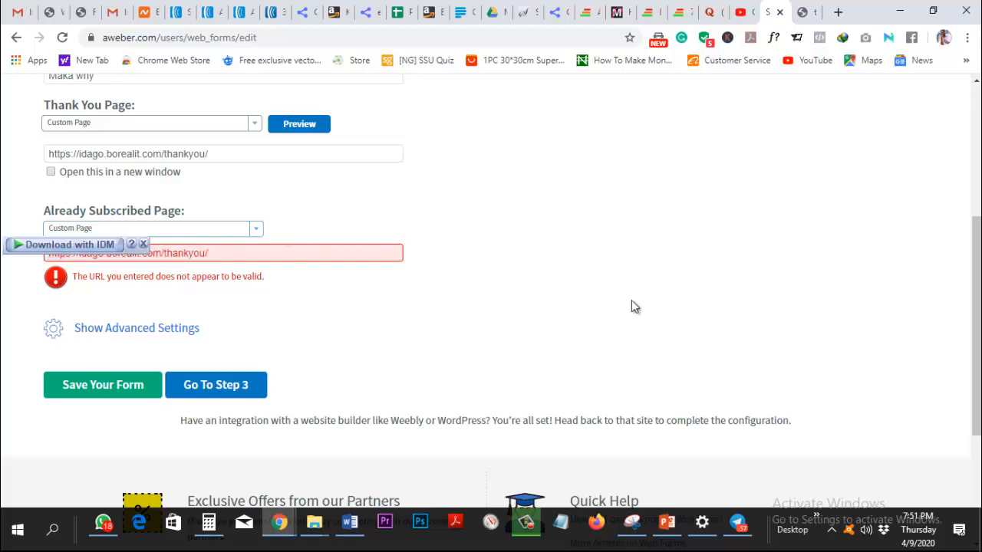
pyautogui.click(493, 243)
# Recheck the thank-you page URL by selecting and then deselecting its address.
pyautogui.scroll(1, 474, 248)
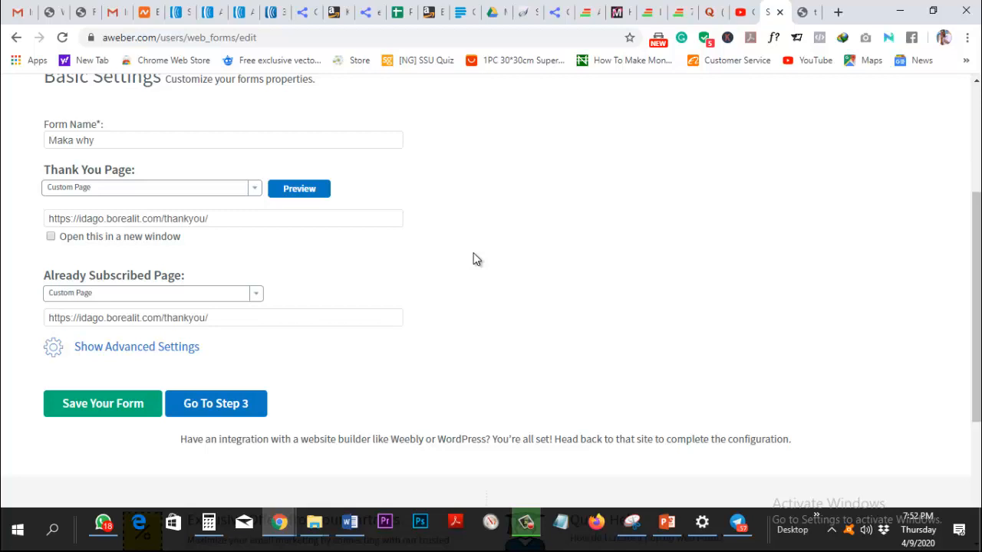
pyautogui.click(230, 217)
pyautogui.hotkey('ctrl', 'a')
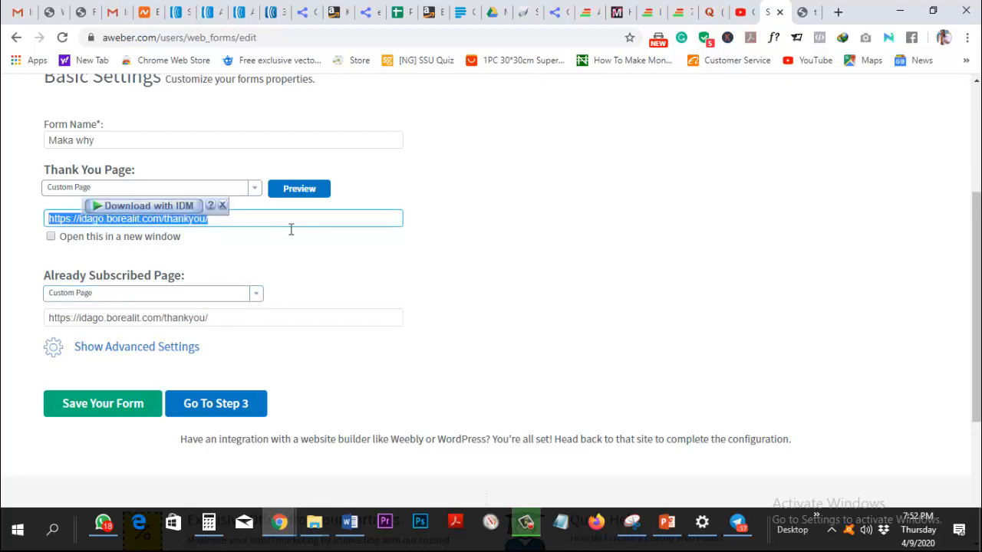
pyautogui.click(432, 222)
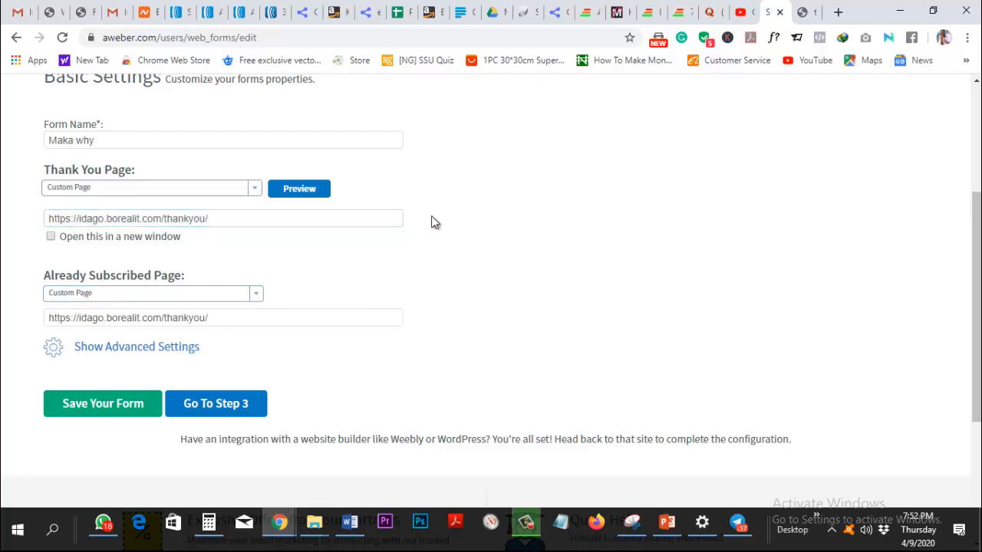
# Copy a shareable Google Drive link to the 05 Email Marketing videos folder, then return to AWeber.
pyautogui.click(496, 22)
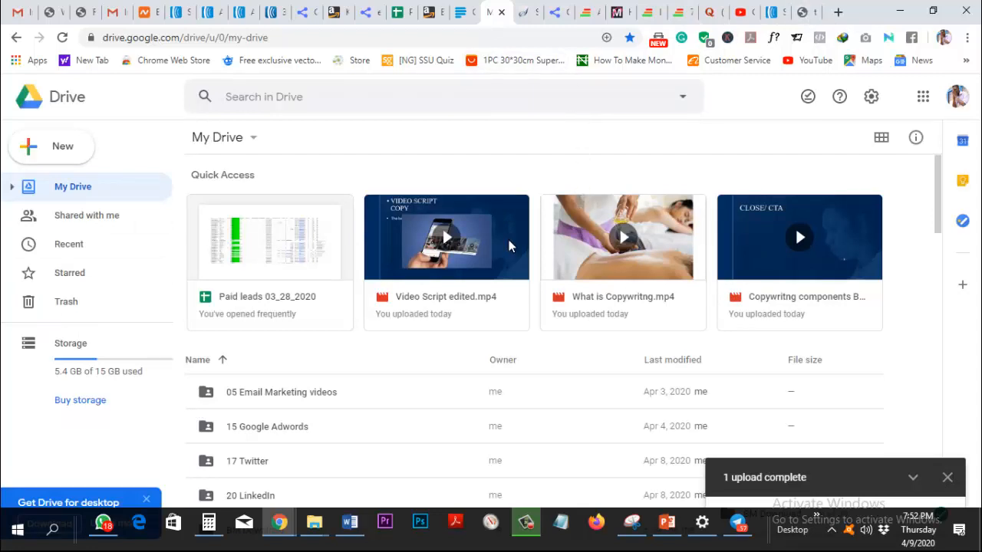
pyautogui.click(290, 395)
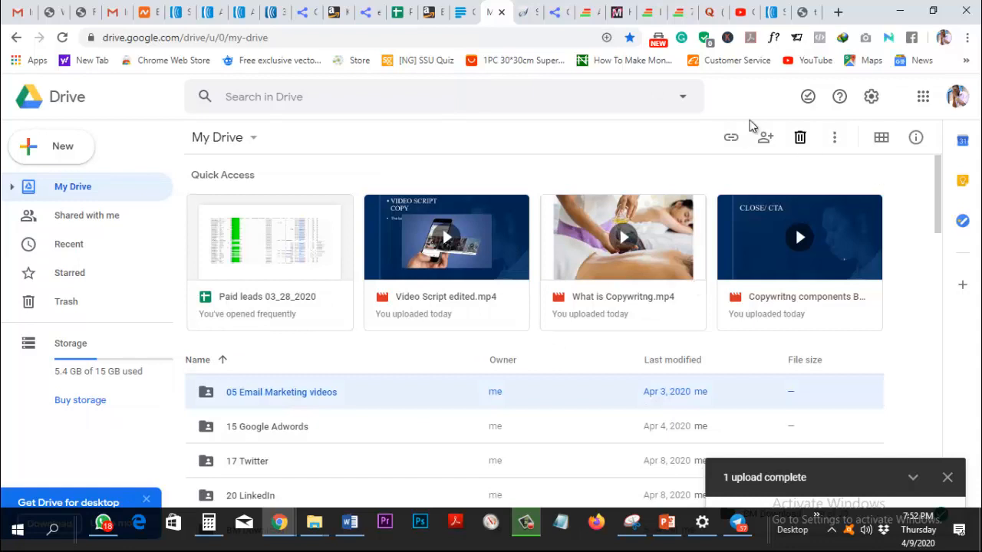
pyautogui.click(732, 137)
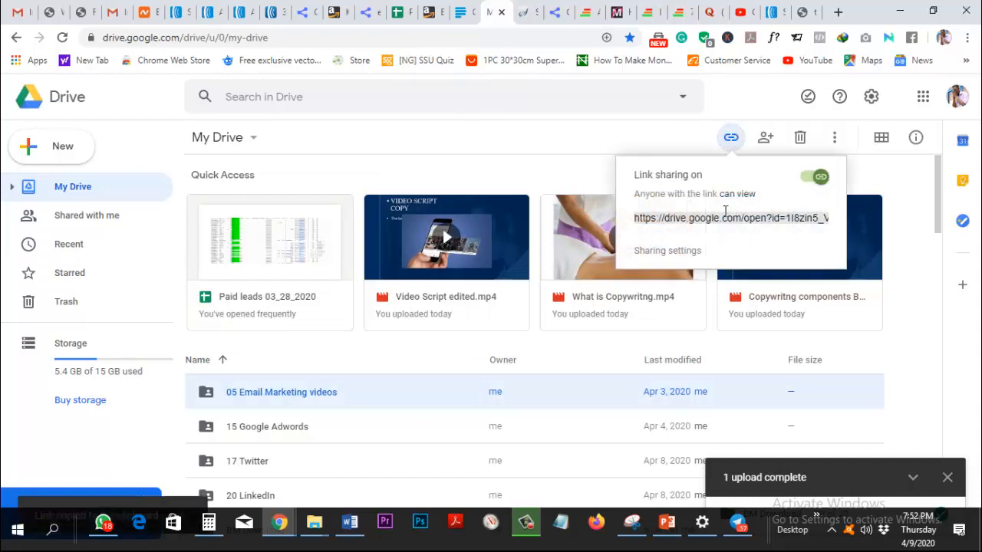
pyautogui.click(519, 125)
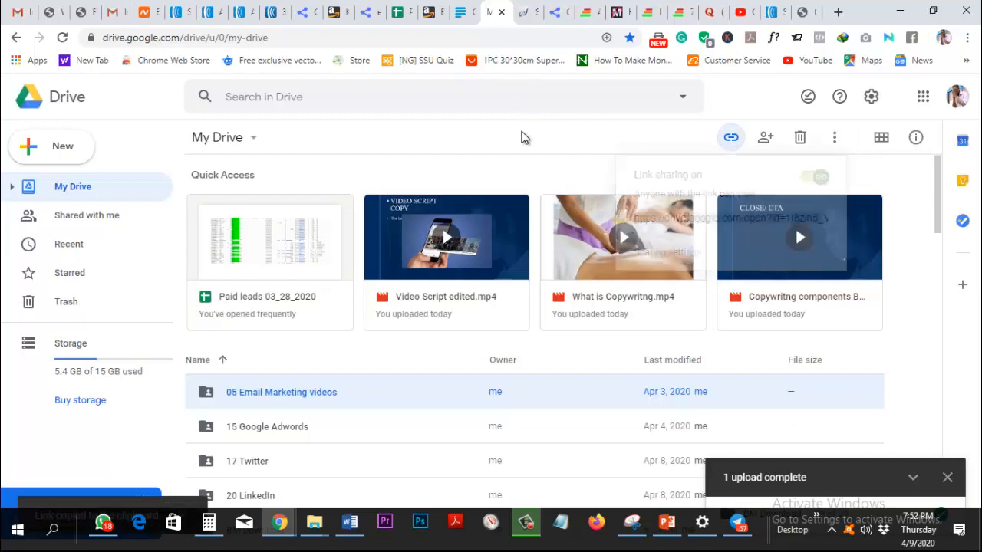
pyautogui.click(771, 13)
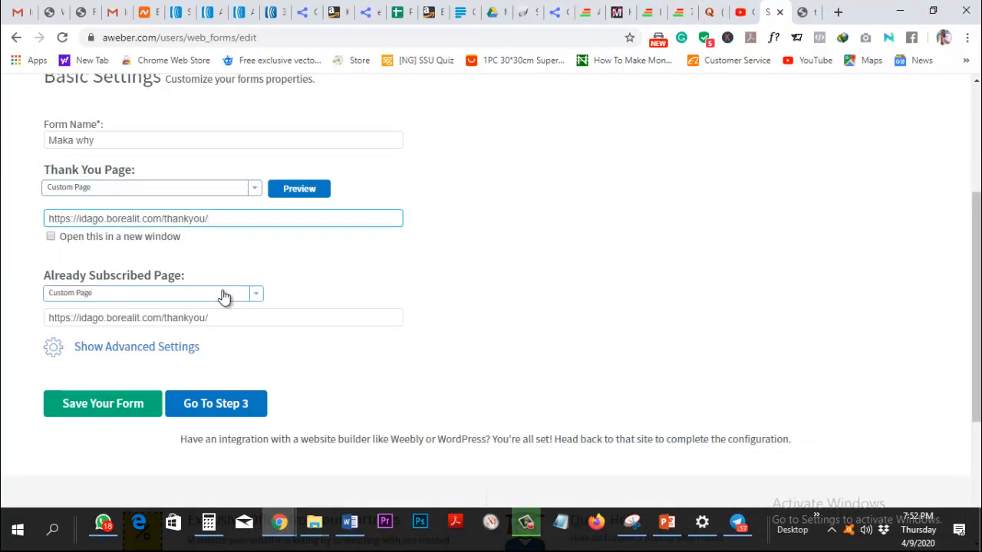
# Advance to Step 3 and save the sign-up form to reach its Publish options.
pyautogui.scroll(1, 225, 284)
pyautogui.scroll(-3, 226, 285)
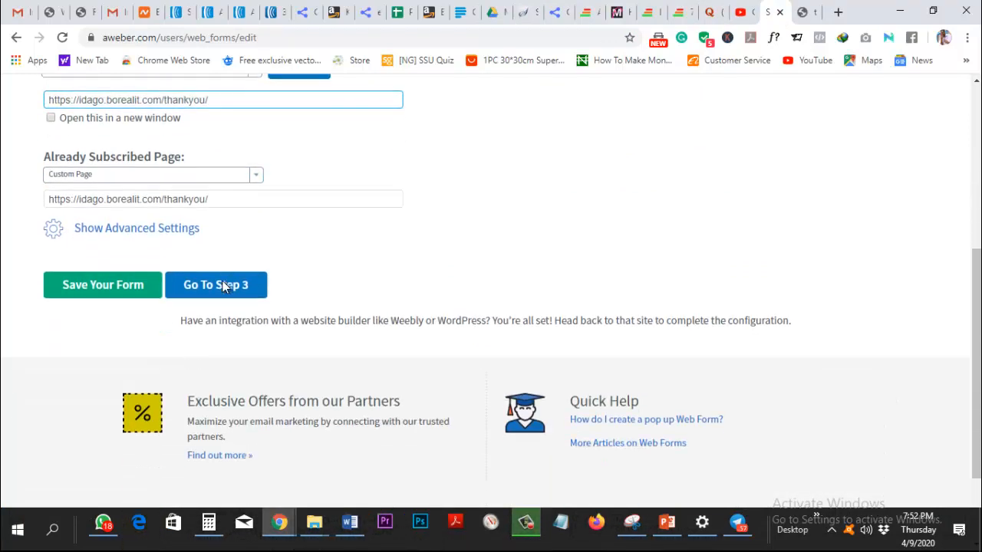
pyautogui.scroll(1, 225, 284)
pyautogui.scroll(1, 225, 287)
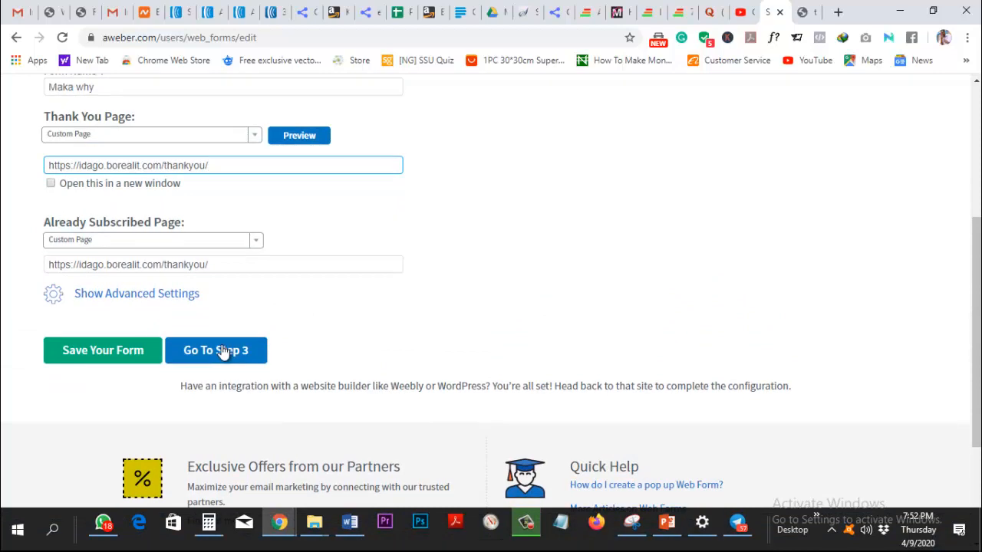
pyautogui.click(225, 349)
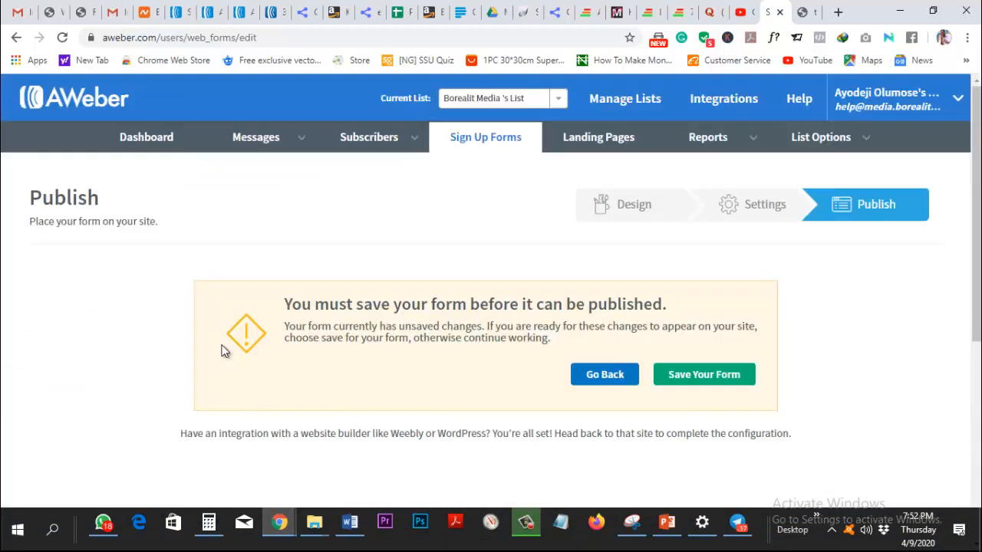
pyautogui.click(685, 379)
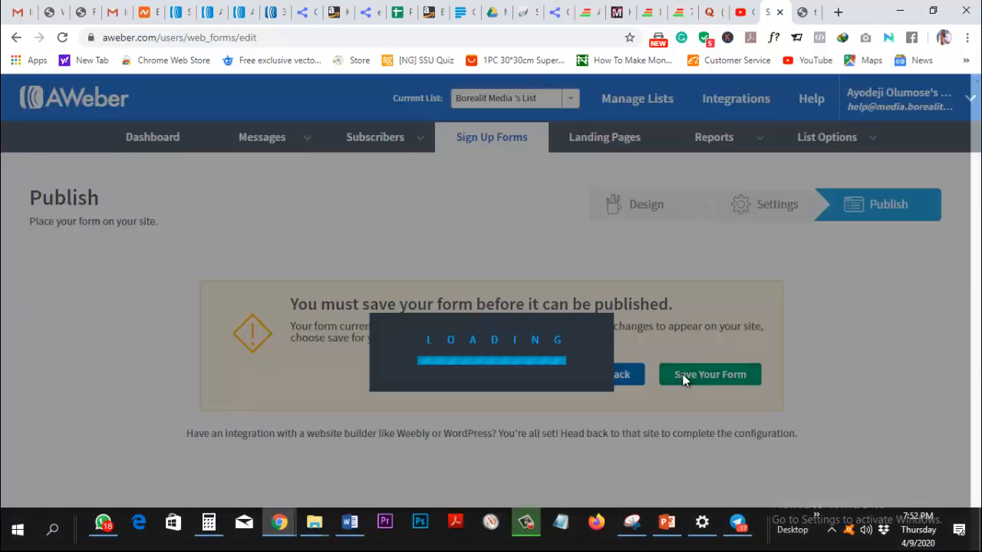
pyautogui.scroll(-3, 685, 381)
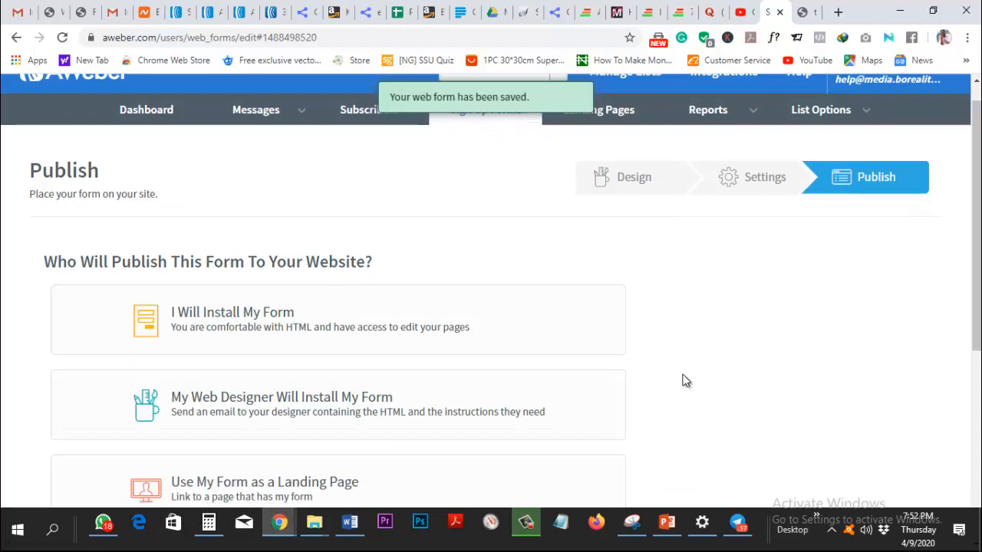
pyautogui.scroll(1, 685, 381)
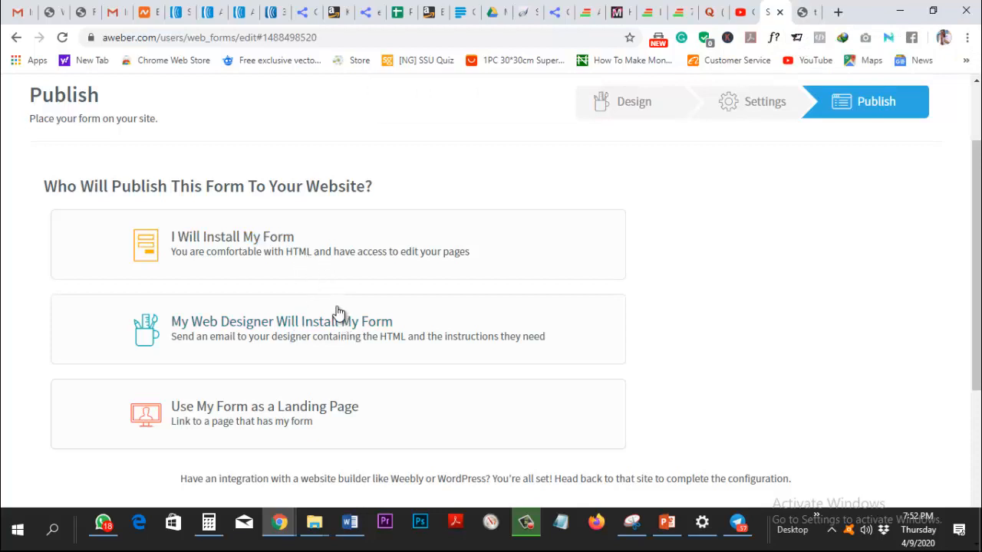
# Expand the web-designer installation option, then collapse its message form again.
pyautogui.click(338, 319)
pyautogui.scroll(-1, 369, 289)
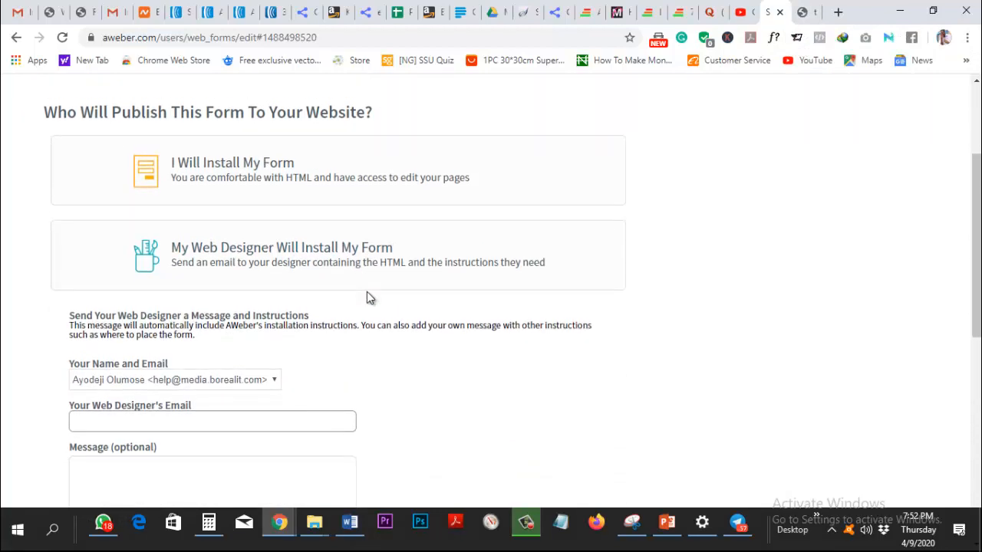
pyautogui.scroll(1, 333, 212)
pyautogui.click(363, 322)
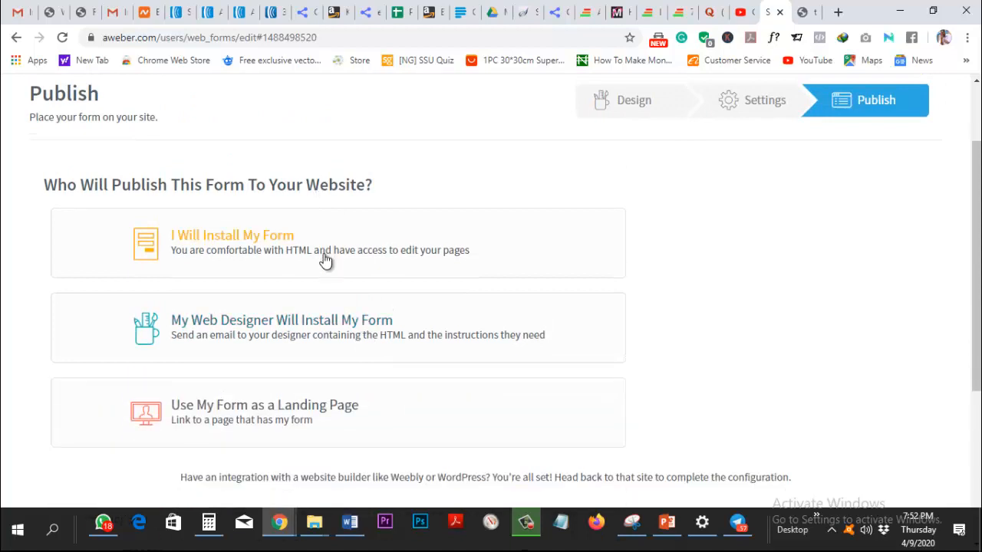
# Choose I Will Install My Form, preview Raw HTML, then select all the Javascript Snippet code.
pyautogui.click(325, 237)
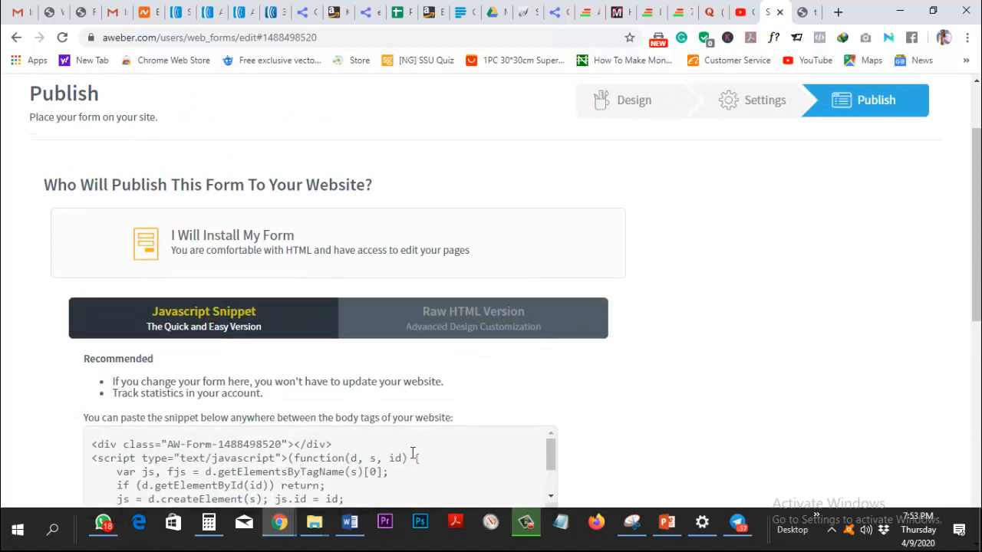
pyautogui.scroll(-2, 521, 438)
pyautogui.scroll(-2, 563, 235)
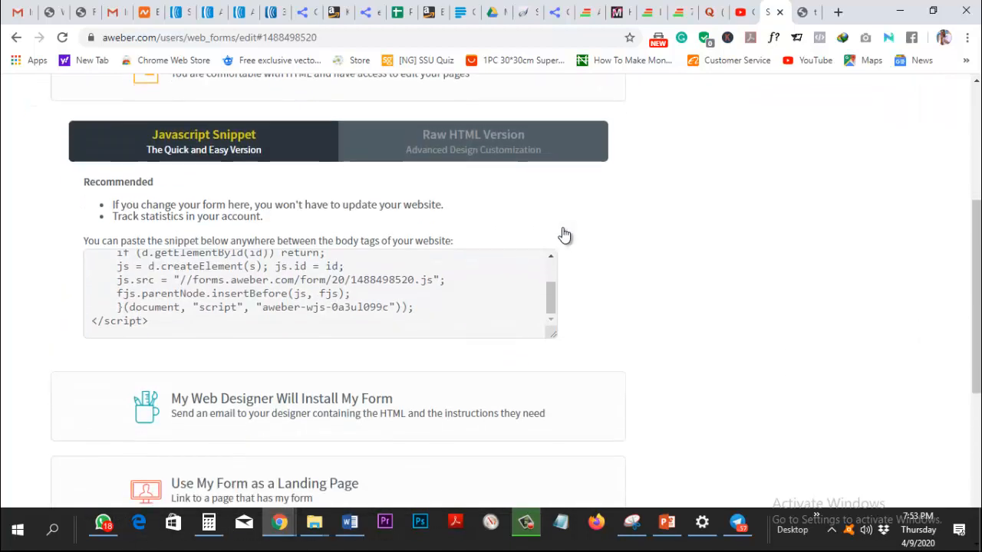
pyautogui.click(405, 156)
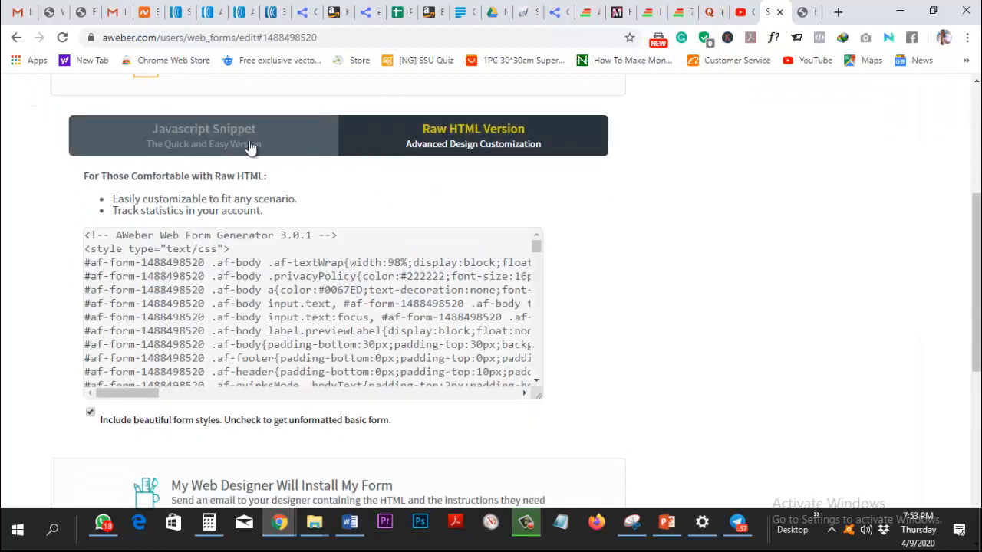
pyautogui.click(245, 146)
pyautogui.click(258, 261)
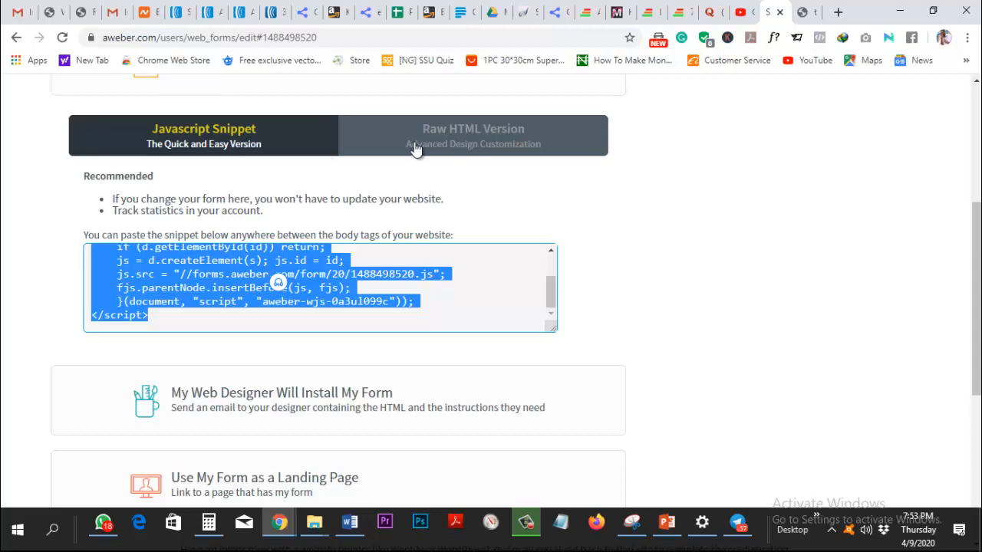
# Go to borealit.com/insoles and turn on the Themify front-end builder.
pyautogui.click(802, 12)
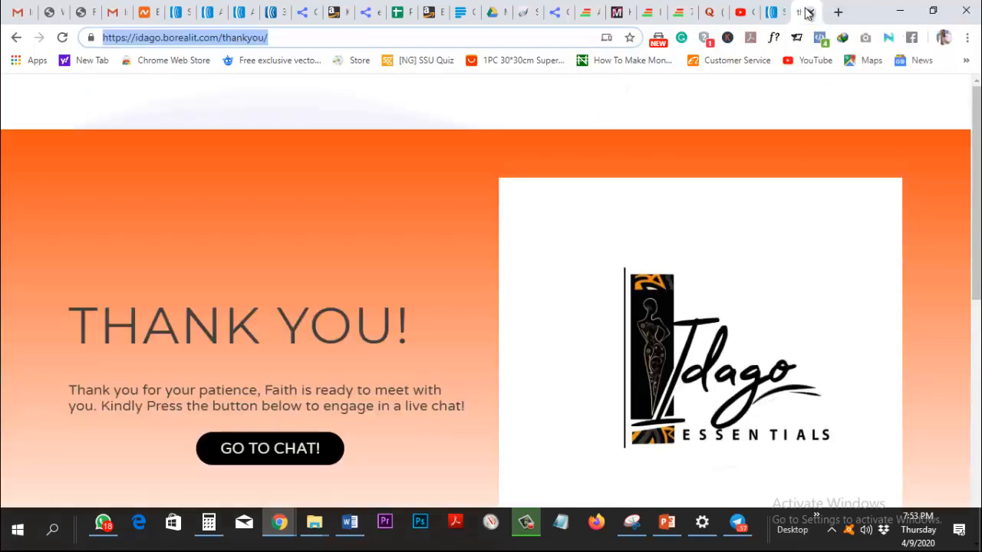
pyautogui.click(289, 34)
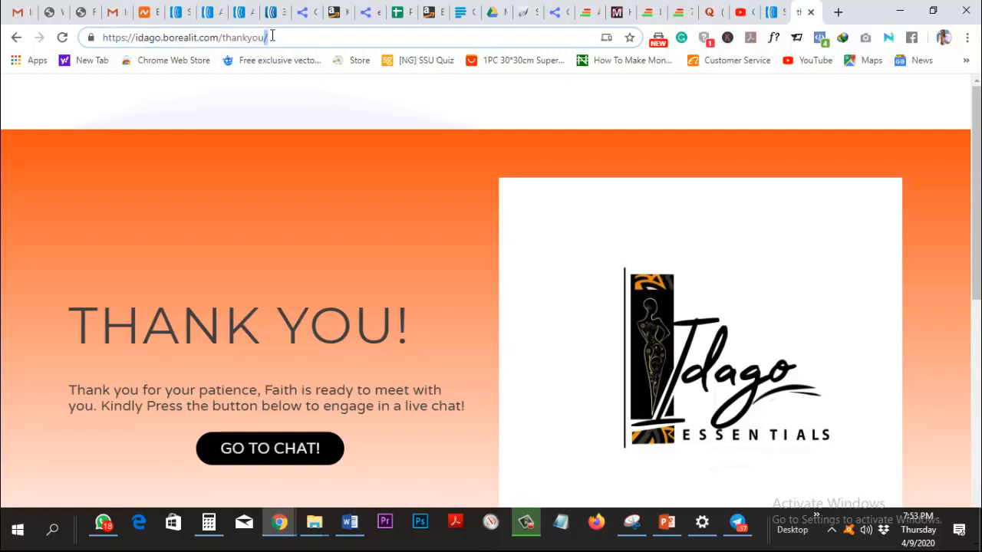
pyautogui.hotkey('ctrl', 'a')
pyautogui.write('bore')
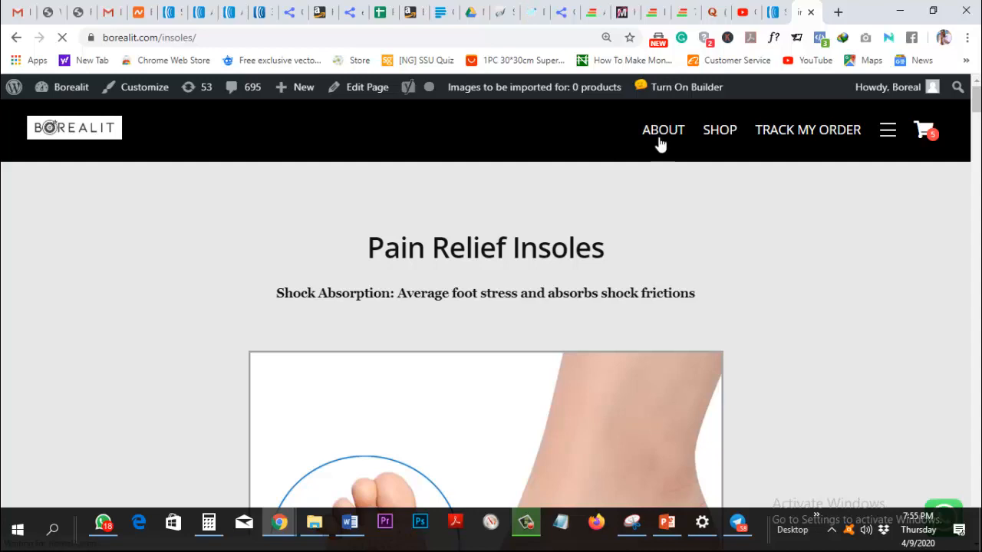
pyautogui.click(688, 89)
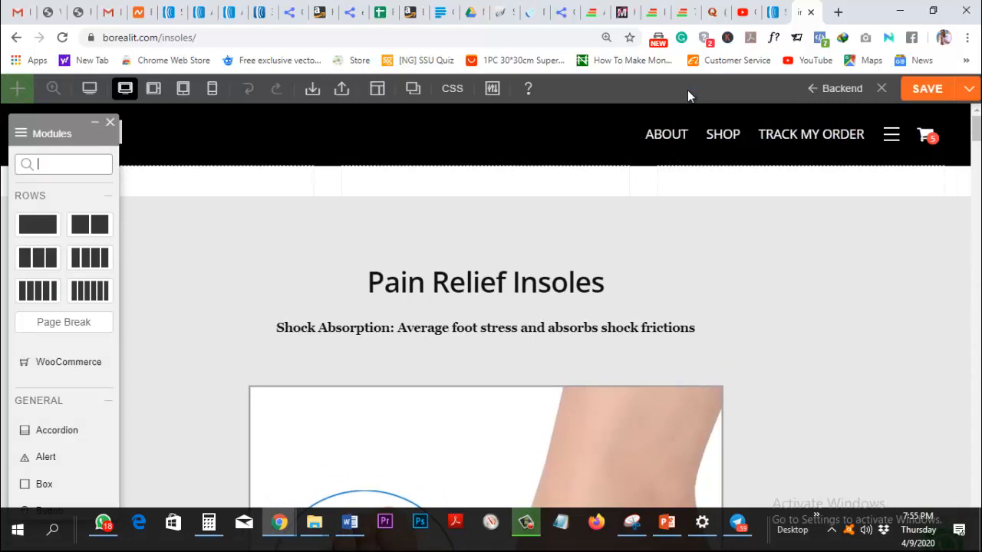
# Scroll the Pain Relief Insoles page down to the empty area below Submit Order.
pyautogui.scroll(-3, 612, 266)
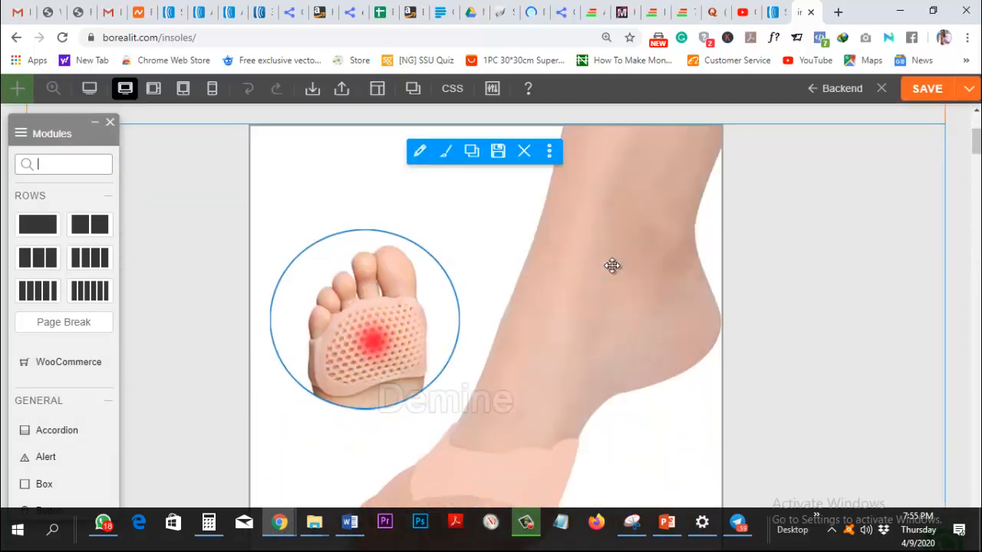
pyautogui.scroll(-5, 629, 384)
pyautogui.scroll(6, 631, 382)
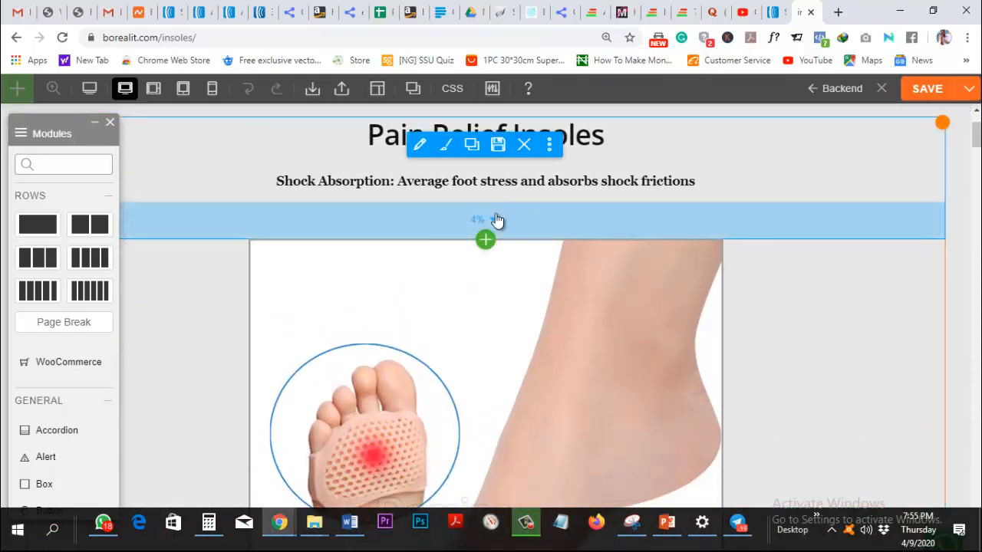
pyautogui.scroll(-10, 667, 431)
pyautogui.scroll(-6, 666, 431)
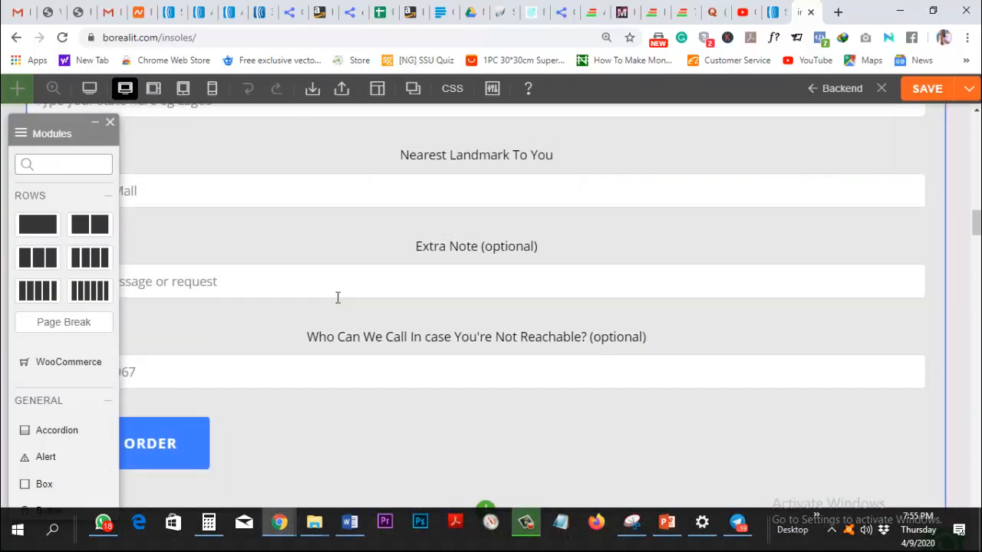
pyautogui.scroll(12, 338, 299)
pyautogui.scroll(-10, 319, 251)
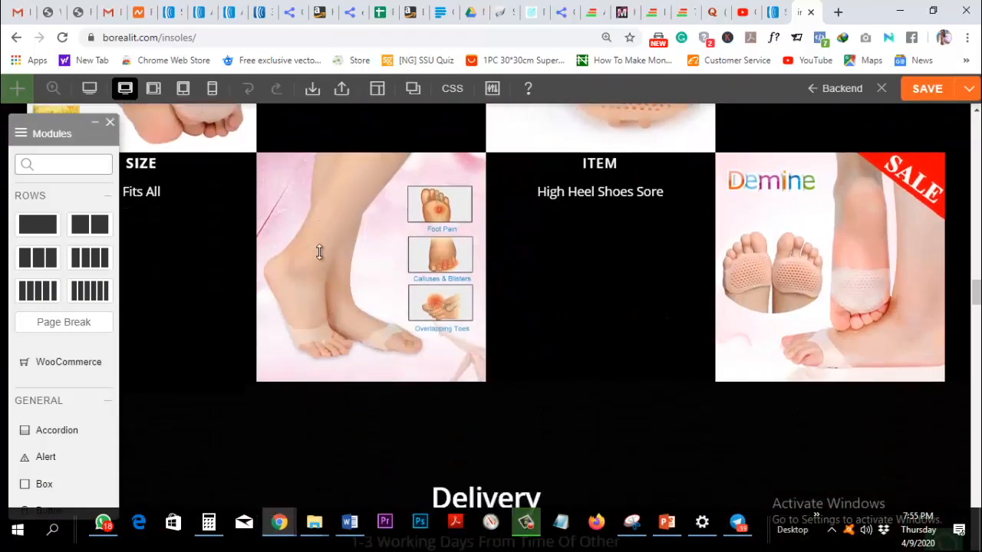
pyautogui.scroll(-10, 314, 223)
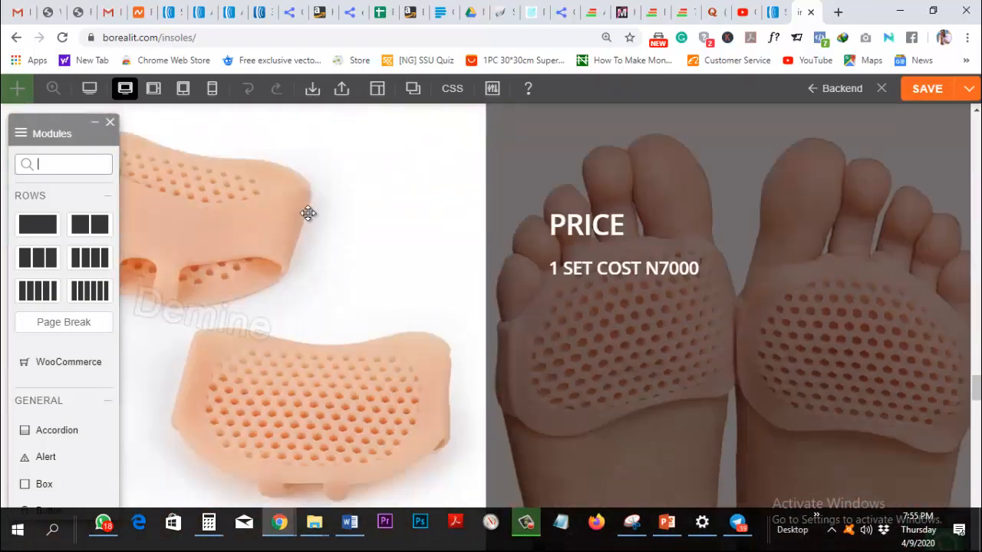
pyautogui.scroll(12, 307, 213)
pyautogui.scroll(-15, 304, 211)
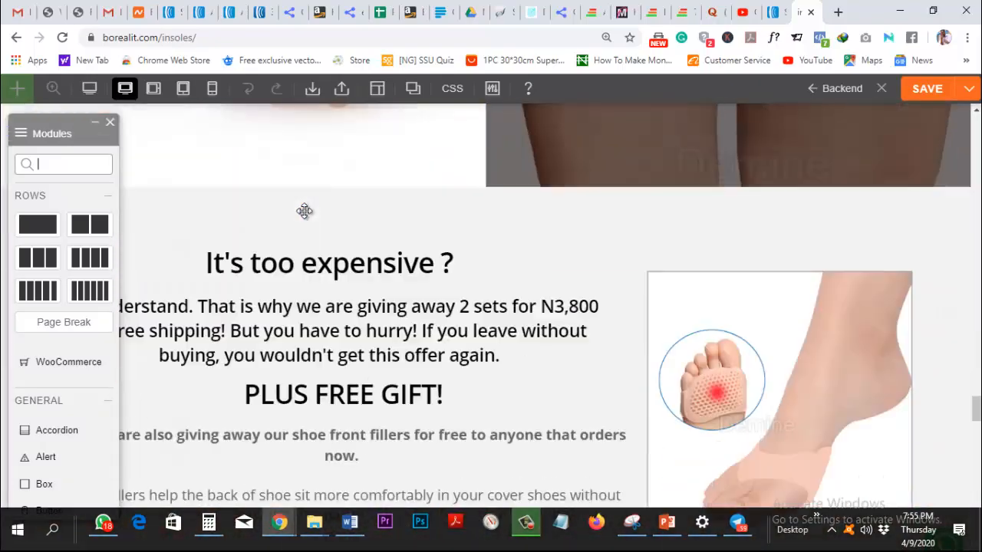
pyautogui.scroll(-6, 304, 211)
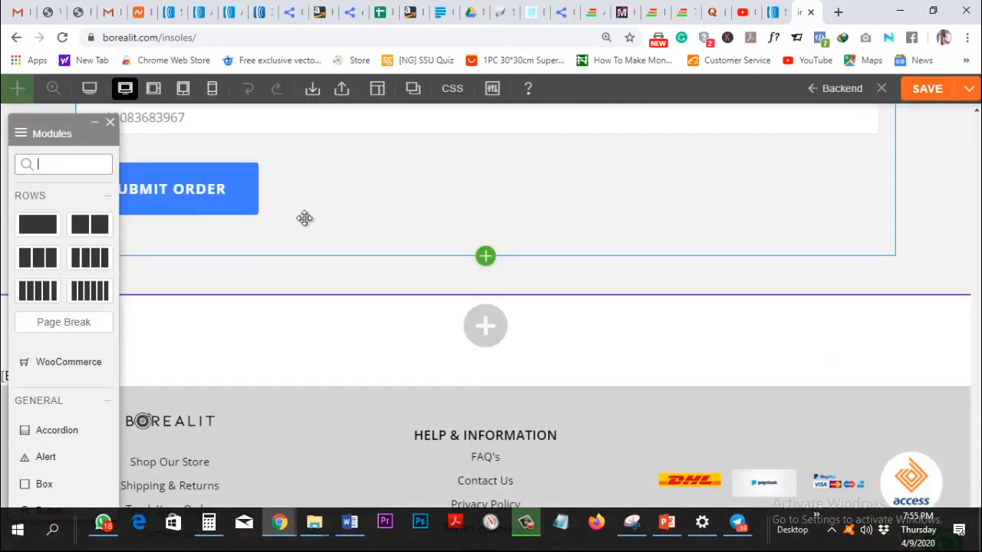
pyautogui.scroll(1, 304, 217)
# Insert a three-column row below the order form.
pyautogui.click(479, 367)
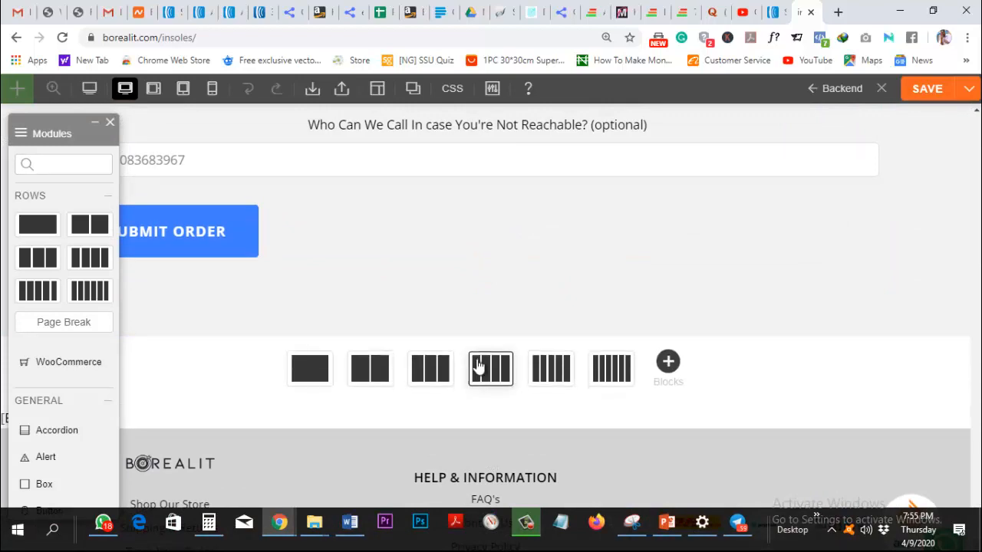
pyautogui.click(430, 369)
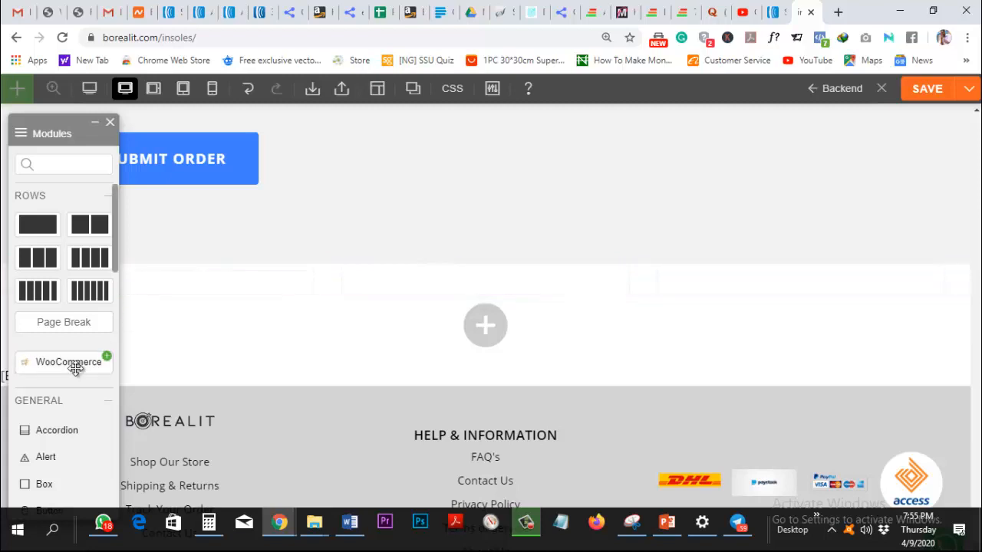
pyautogui.scroll(-5, 75, 361)
pyautogui.scroll(-5, 74, 368)
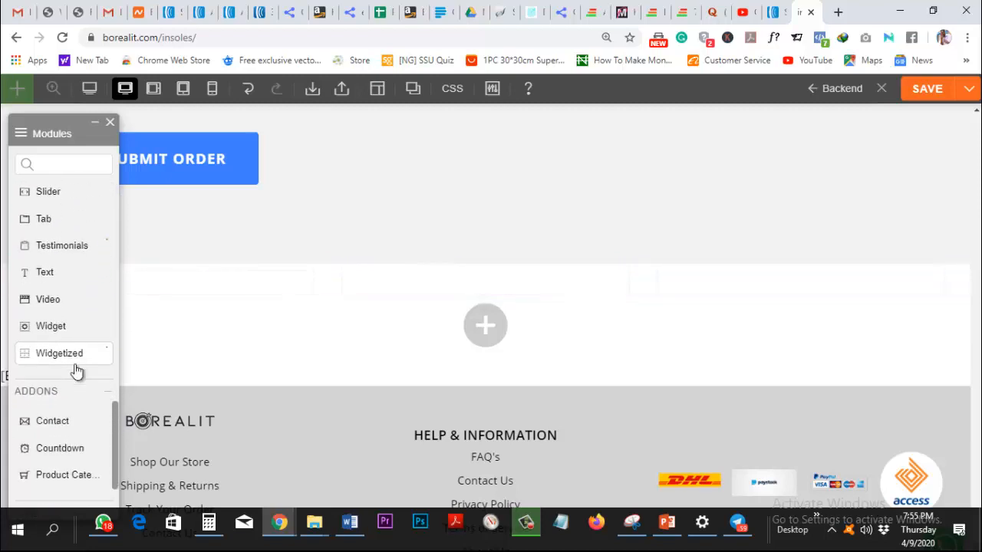
# Put a Text module in the middle column, replacing its placeholder with the pasted AWeber embed code.
pyautogui.moveTo(45, 220); pyautogui.dragTo(564, 298)
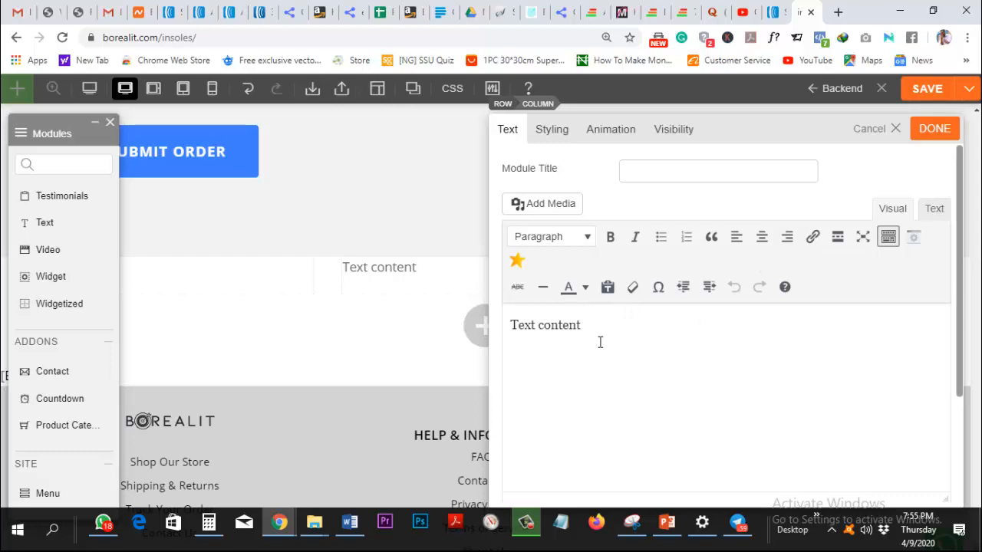
pyautogui.moveTo(598, 340); pyautogui.dragTo(503, 338)
pyautogui.press('BackSpace')
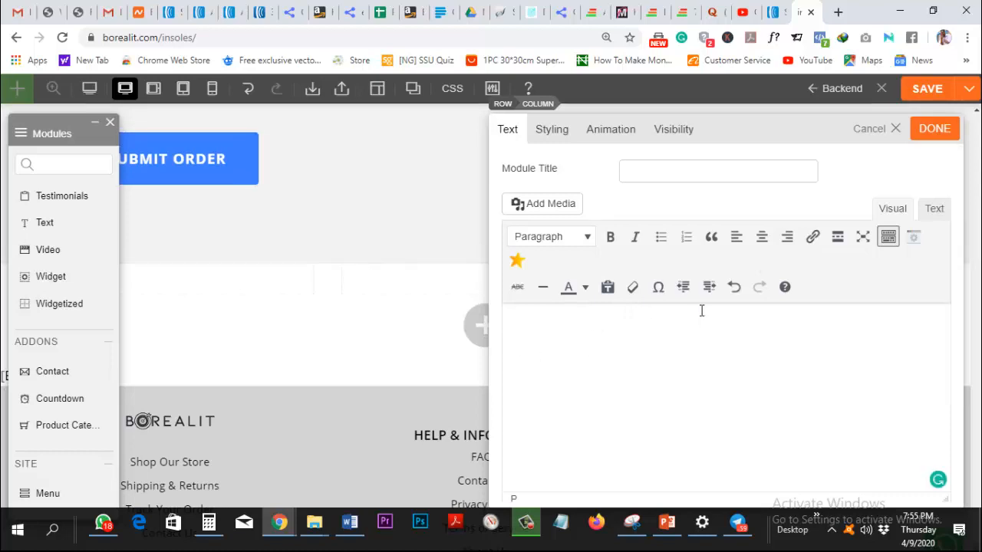
pyautogui.click(935, 208)
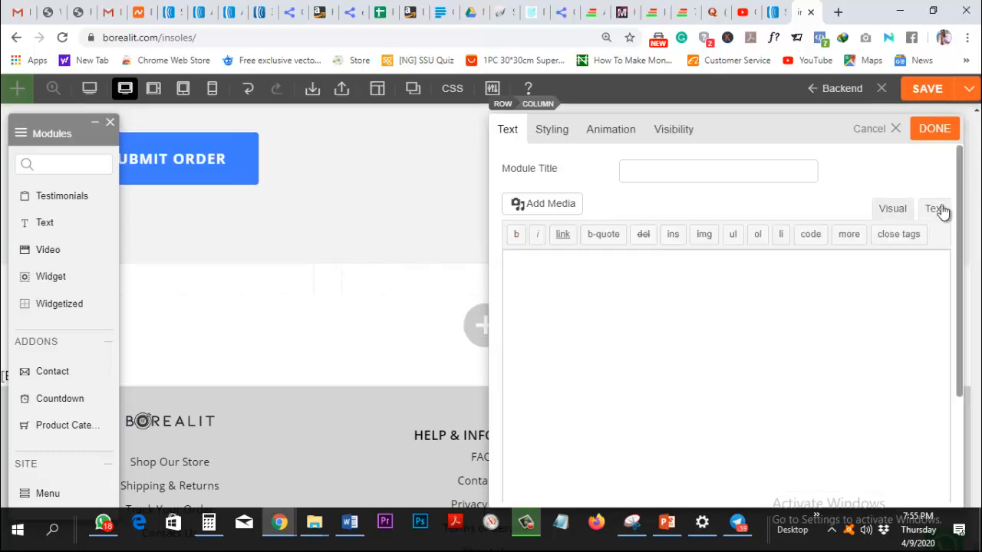
pyautogui.click(630, 326)
pyautogui.hotkey('ctrl', 'v')
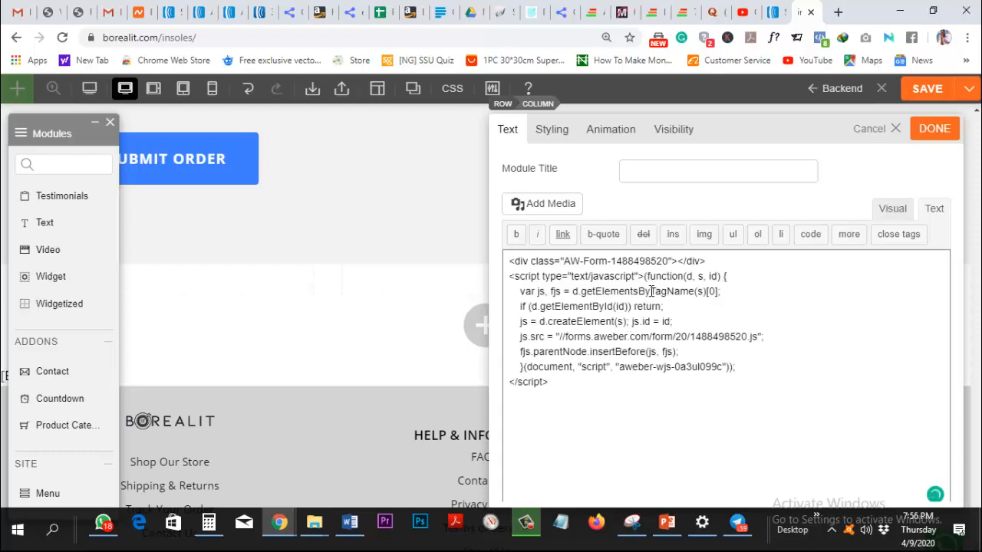
pyautogui.click(935, 128)
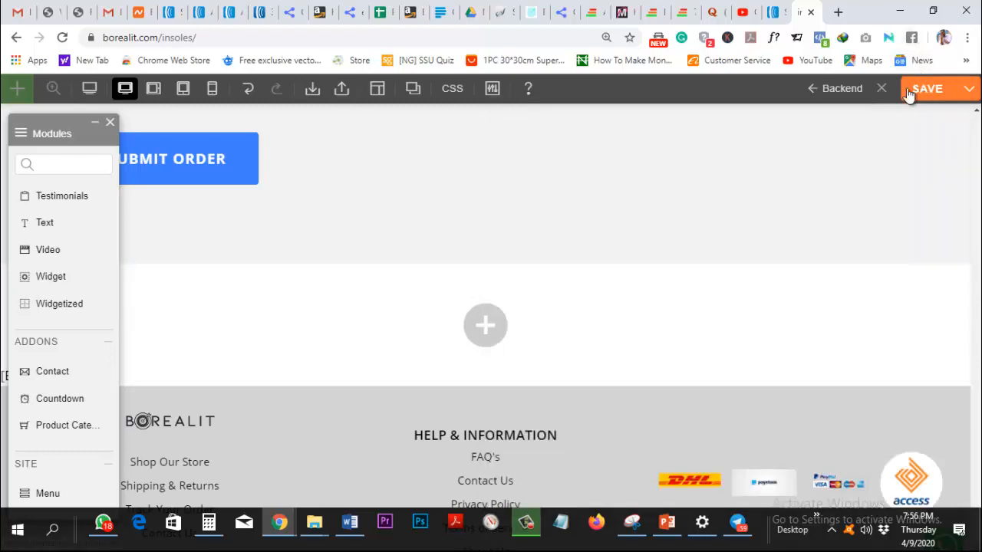
# Switch the new row to a different column grid and save the page.
pyautogui.click(94, 124)
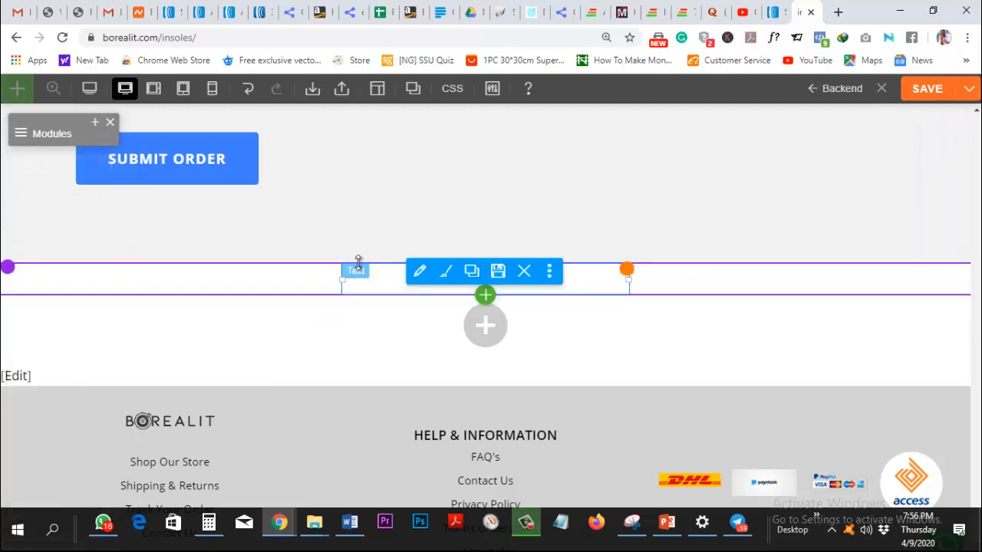
pyautogui.click(39, 277)
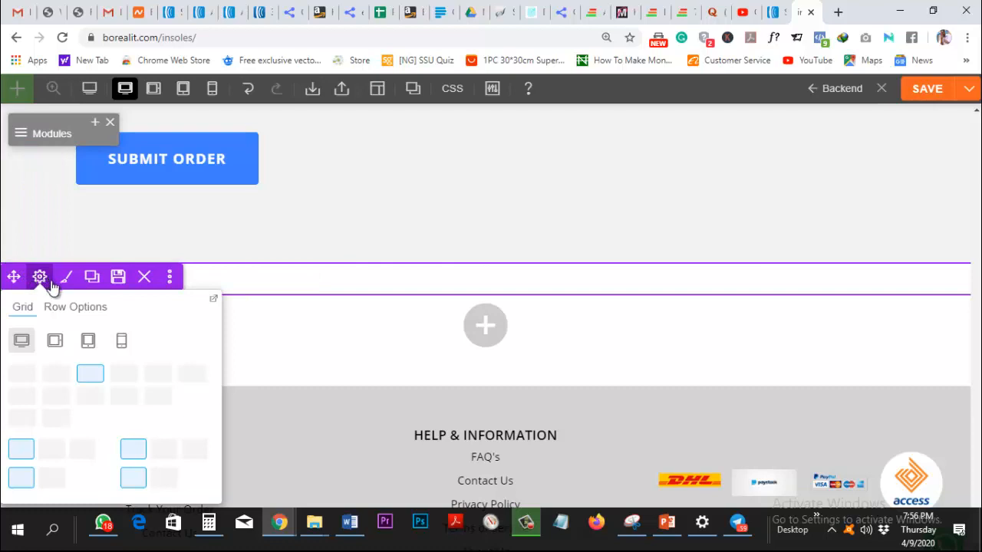
pyautogui.click(51, 377)
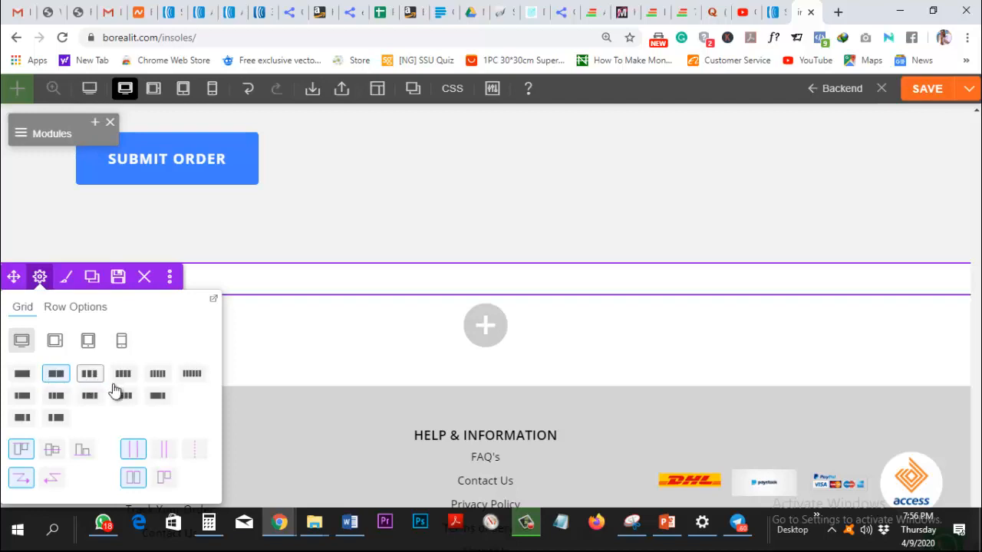
pyautogui.click(92, 401)
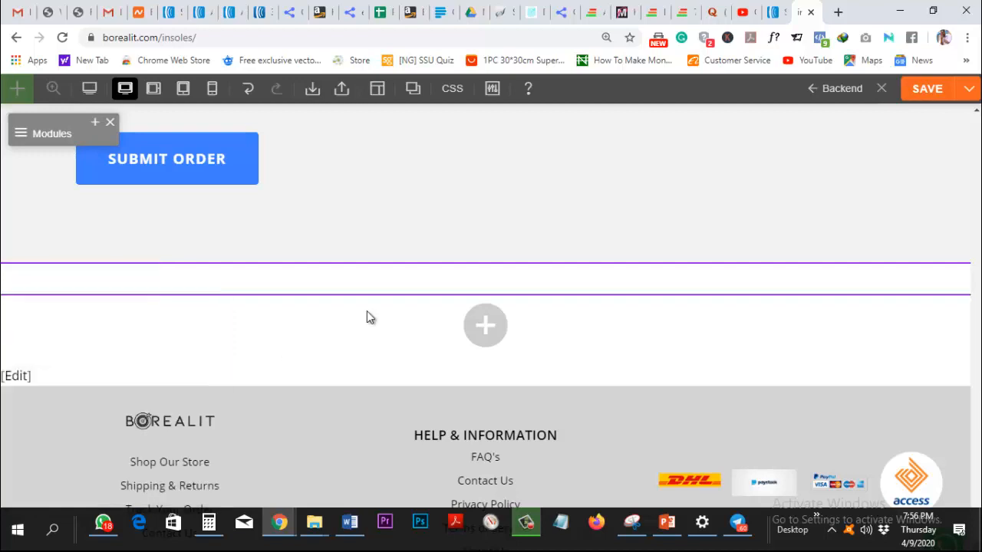
pyautogui.moveTo(291, 281)
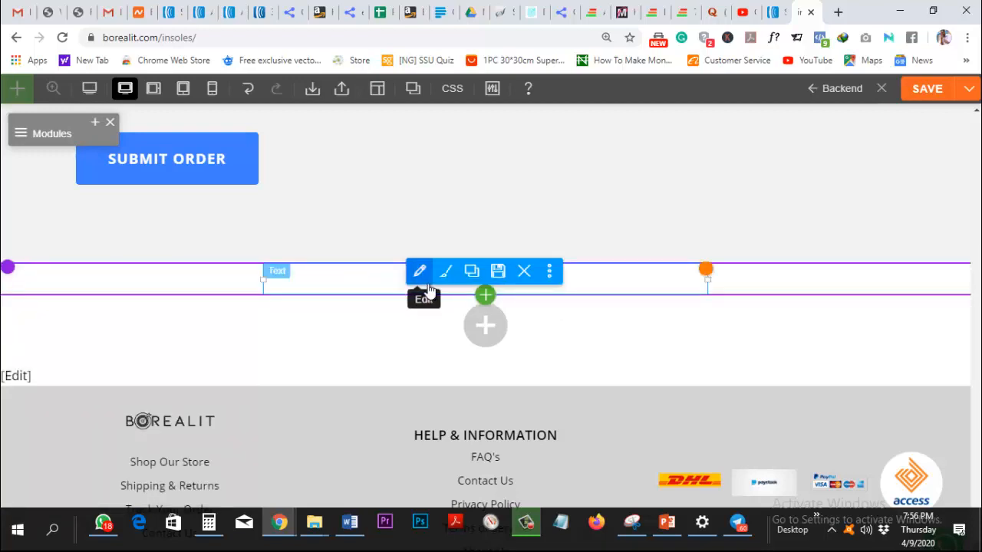
pyautogui.click(927, 89)
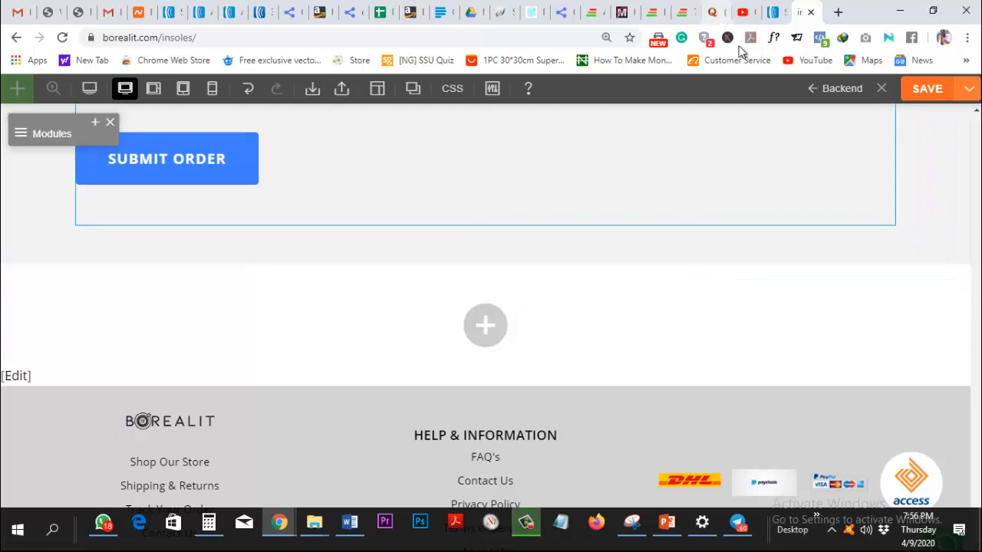
# Close the builder and scroll the live insoles page to the sign-up form's email field.
pyautogui.click(878, 93)
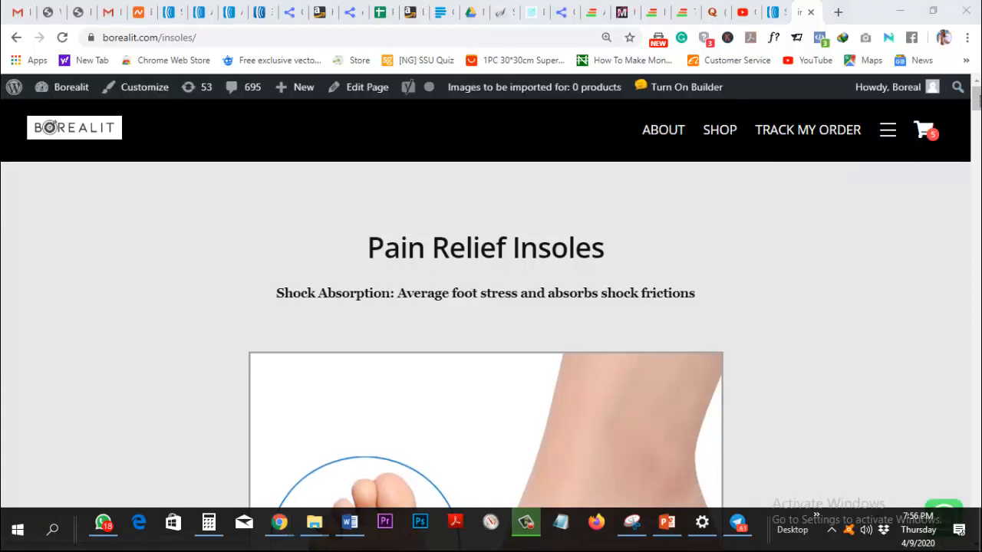
pyautogui.moveTo(977, 104); pyautogui.dragTo(978, 506)
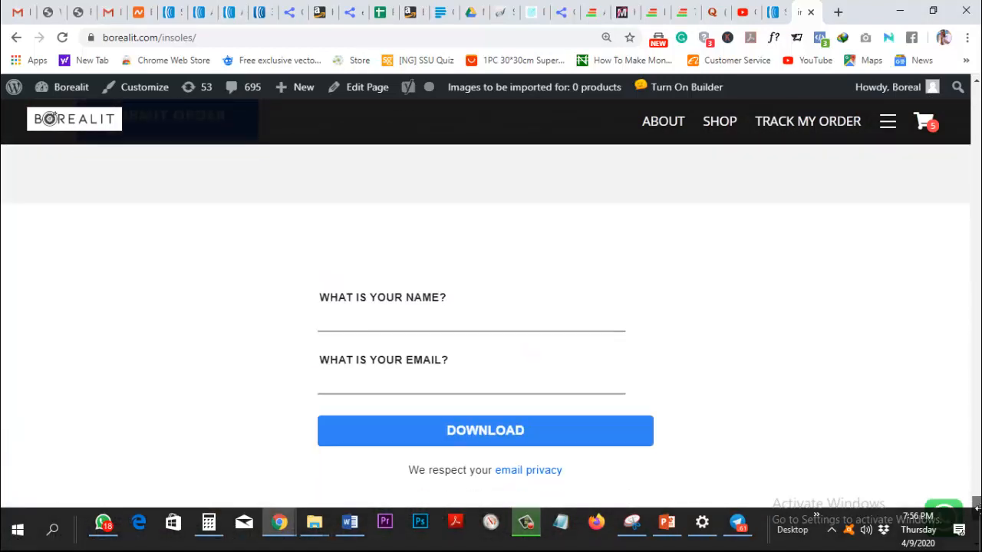
pyautogui.click(584, 380)
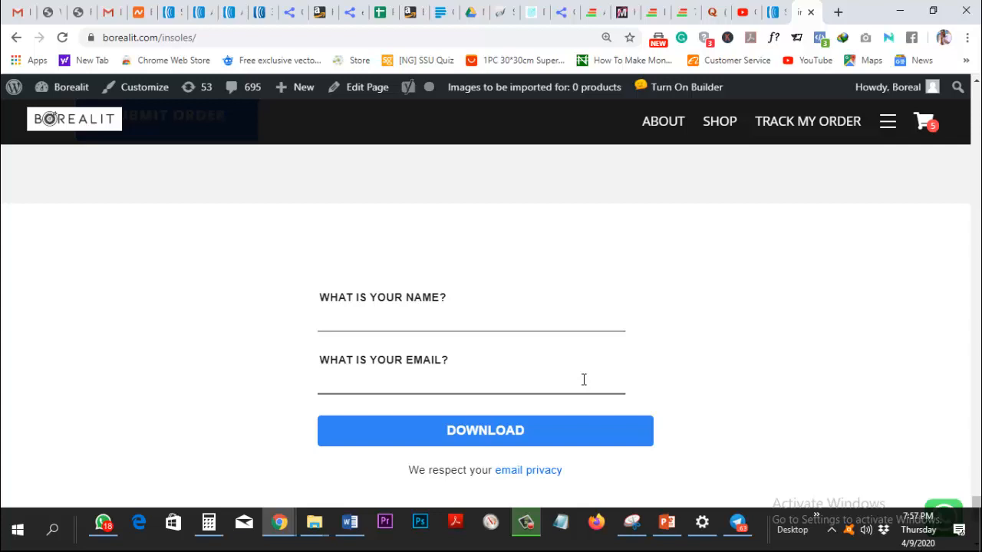
pyautogui.click(512, 431)
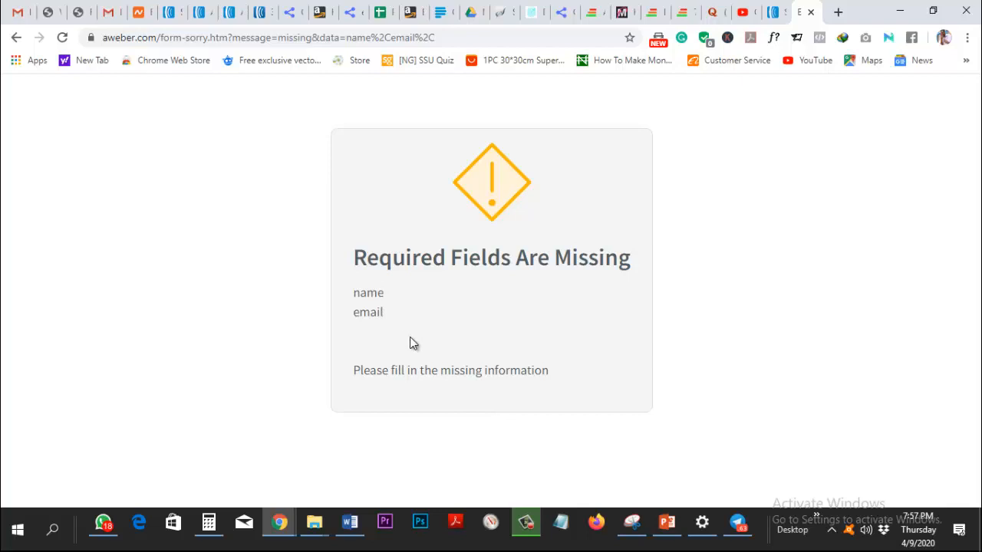
pyautogui.click(16, 38)
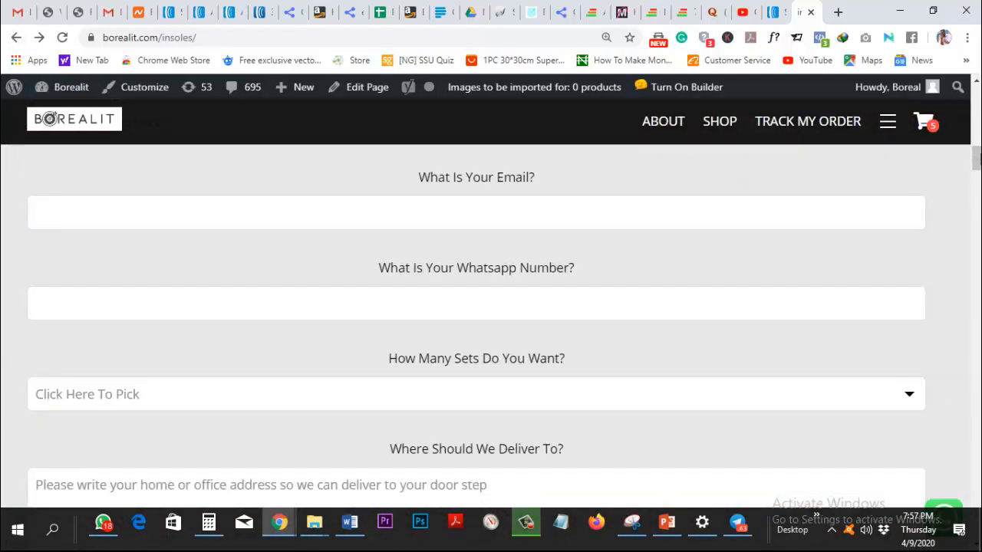
pyautogui.moveTo(976, 159); pyautogui.dragTo(976, 192)
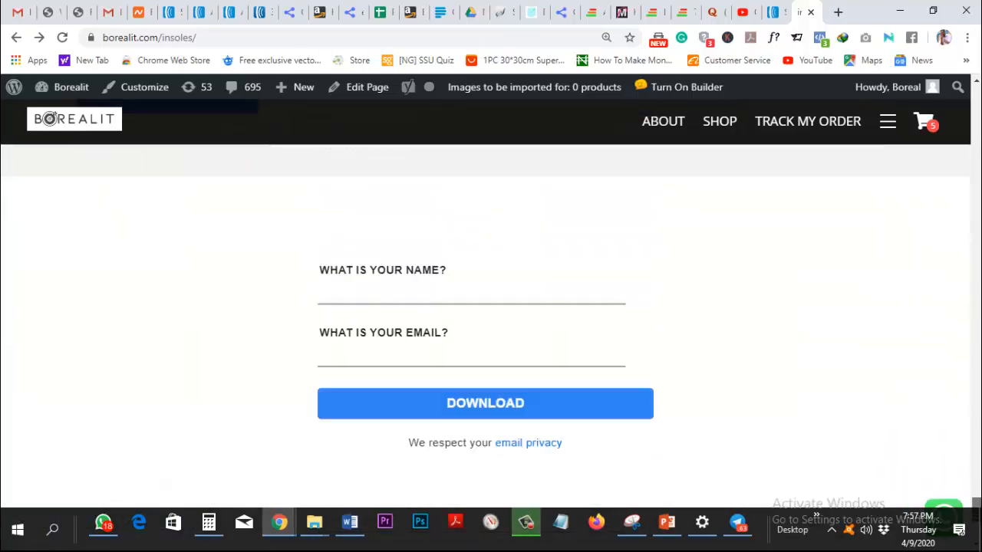
# Return to AWeber and open the mailing list's List Settings.
pyautogui.click(776, 13)
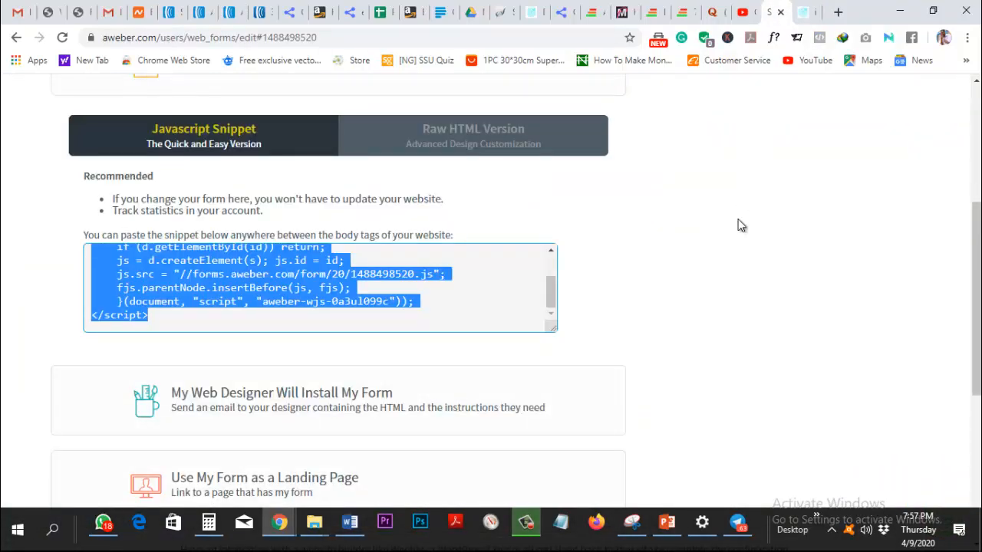
pyautogui.scroll(6, 741, 230)
pyautogui.scroll(-1, 741, 254)
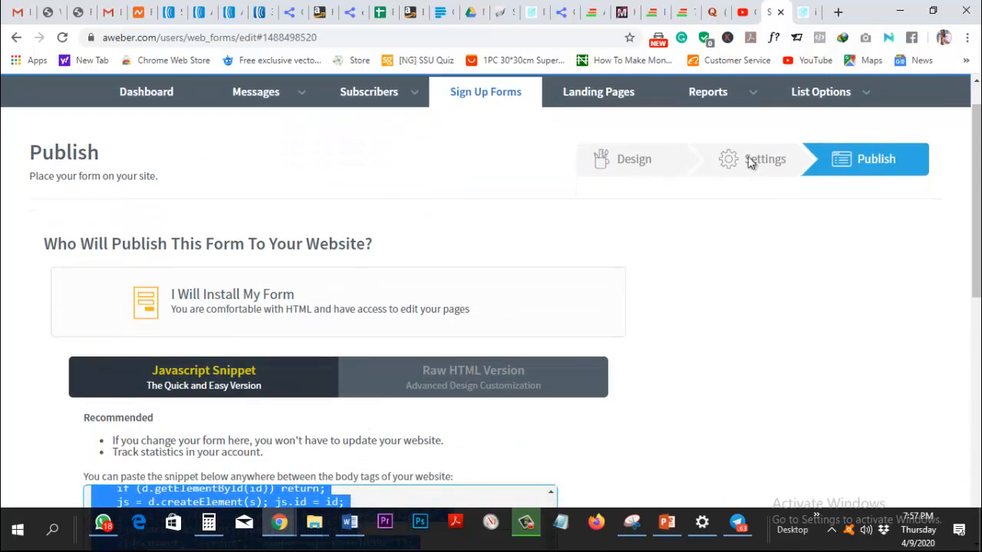
pyautogui.moveTo(849, 106)
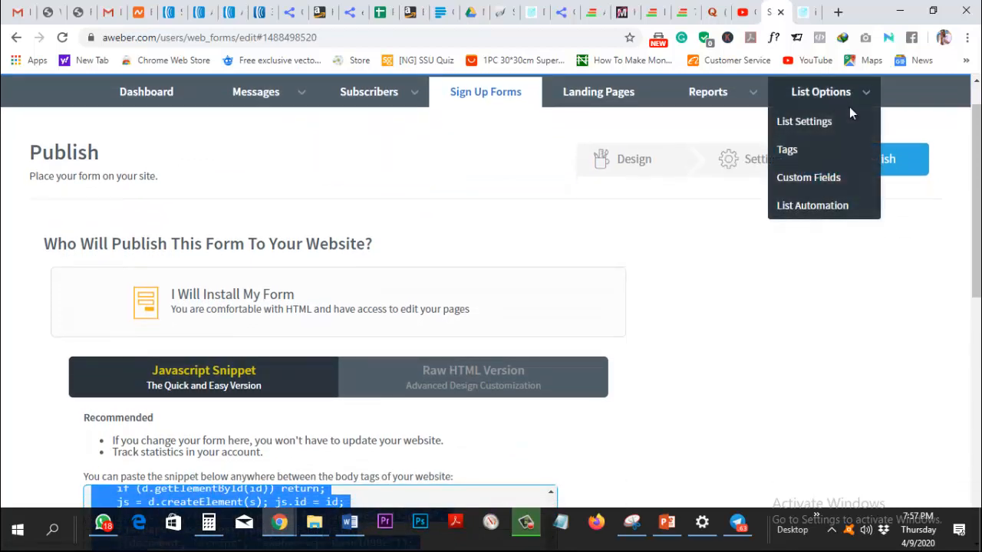
pyautogui.click(809, 132)
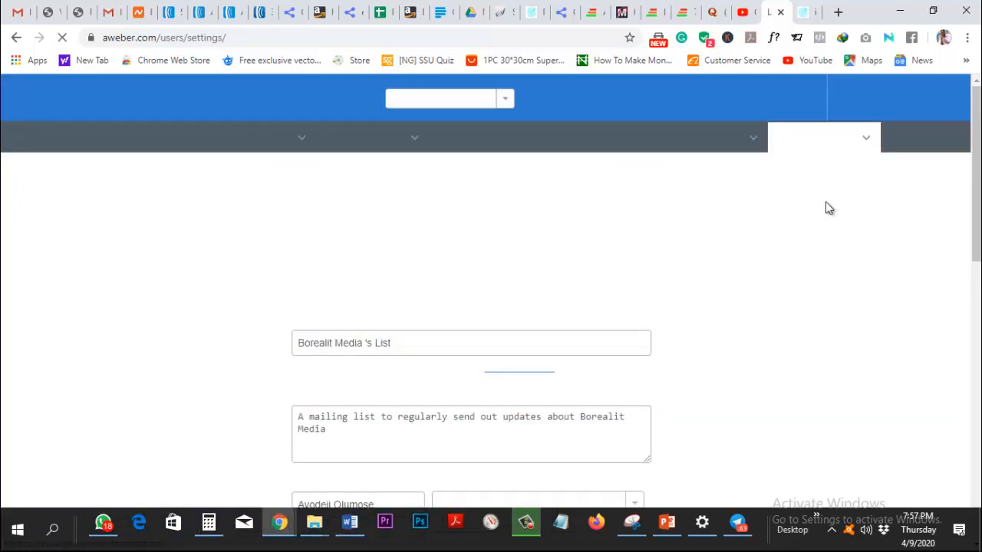
# Show the Confirmation Message settings and review its sign-up form toggles.
pyautogui.scroll(-6, 828, 208)
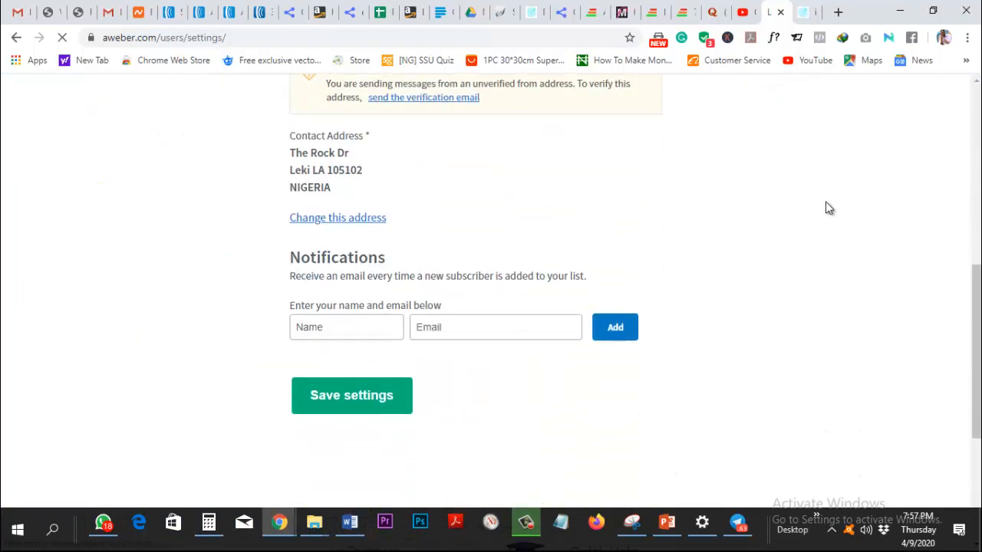
pyautogui.scroll(4, 828, 208)
pyautogui.scroll(2, 828, 208)
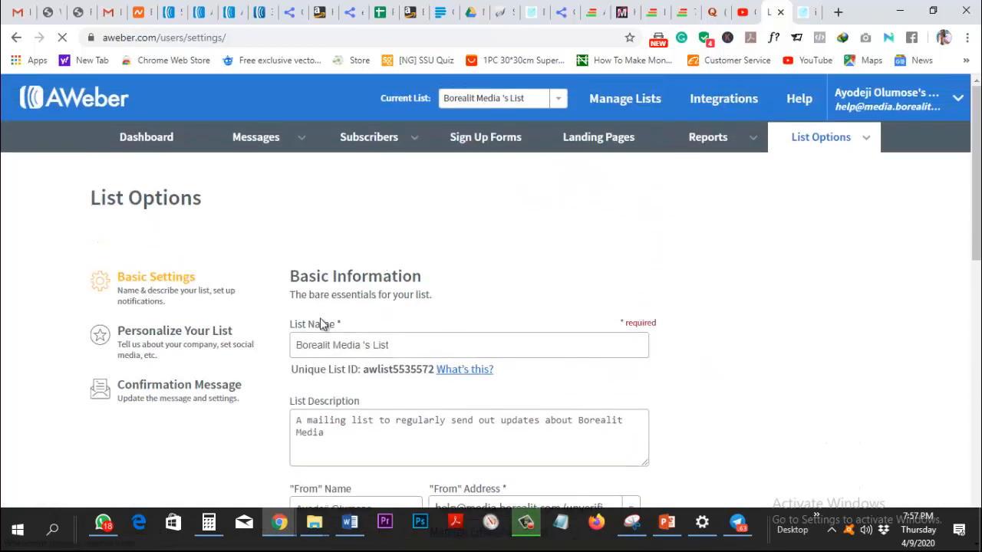
pyautogui.click(174, 389)
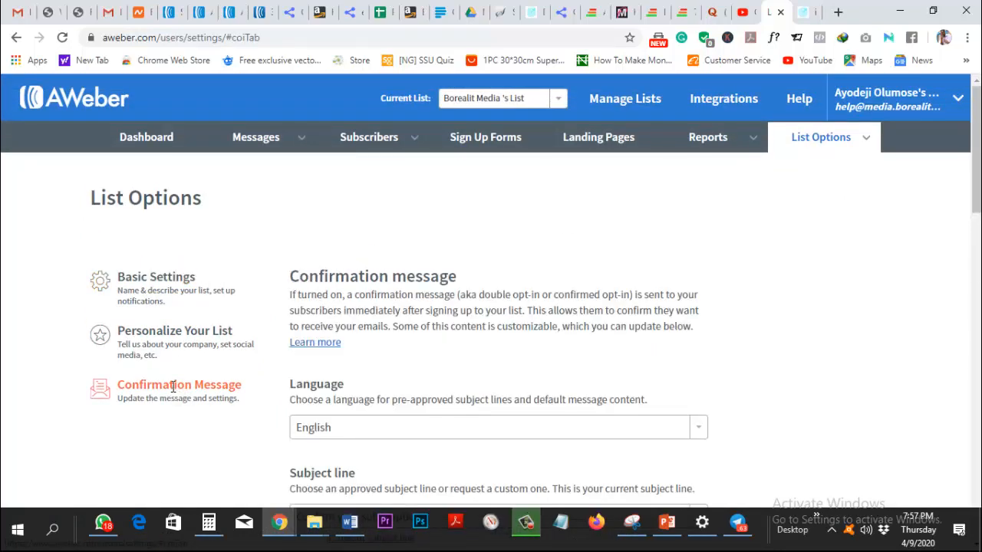
pyautogui.scroll(-7, 562, 445)
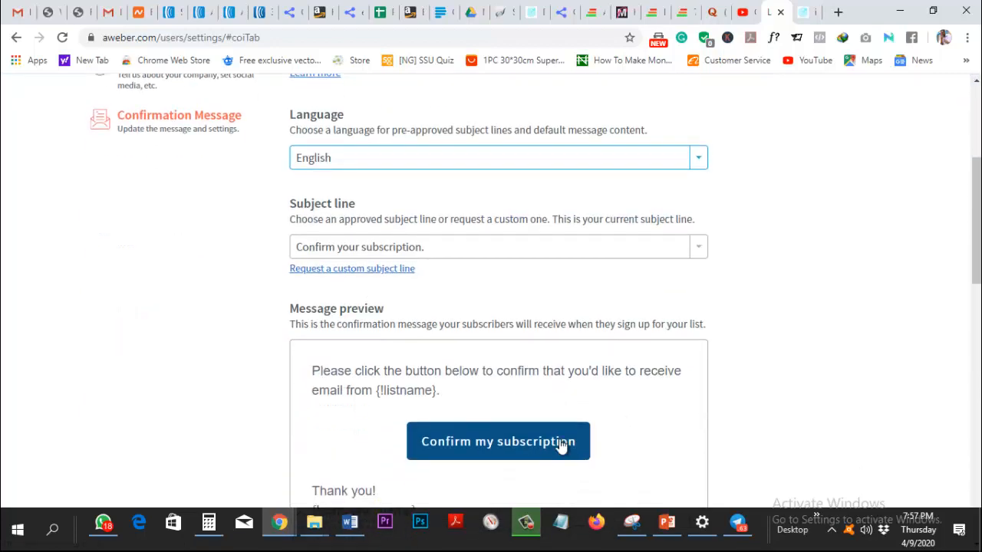
pyautogui.scroll(-2, 561, 443)
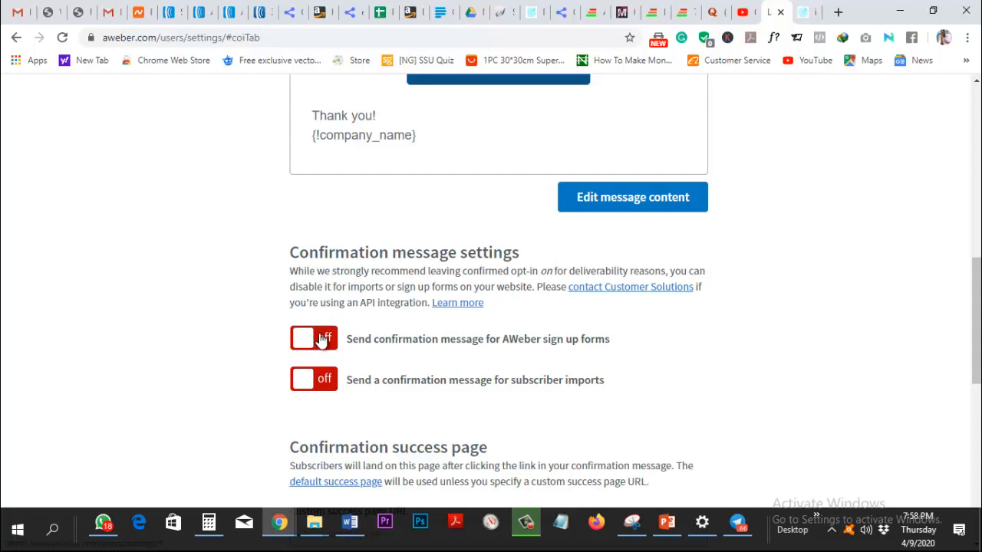
pyautogui.scroll(10, 798, 232)
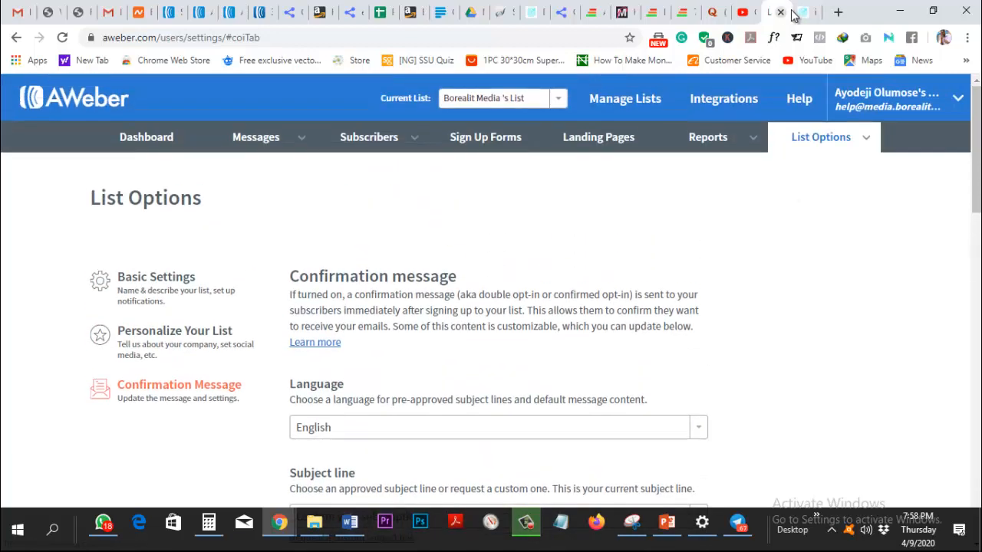
# Submit the insoles sign-up form with a saved name and company e-mail, then pass reCAPTCHA.
pyautogui.click(801, 14)
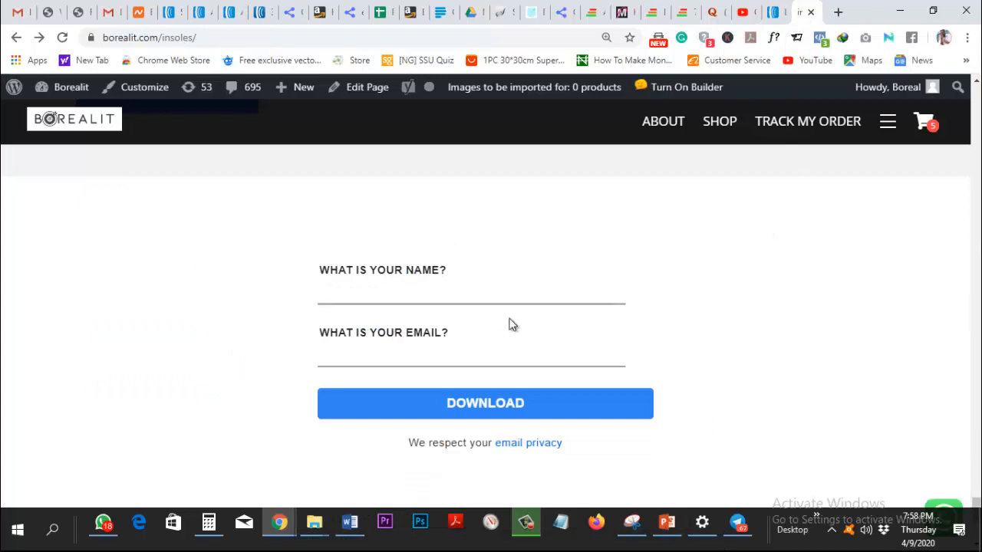
pyautogui.click(390, 282)
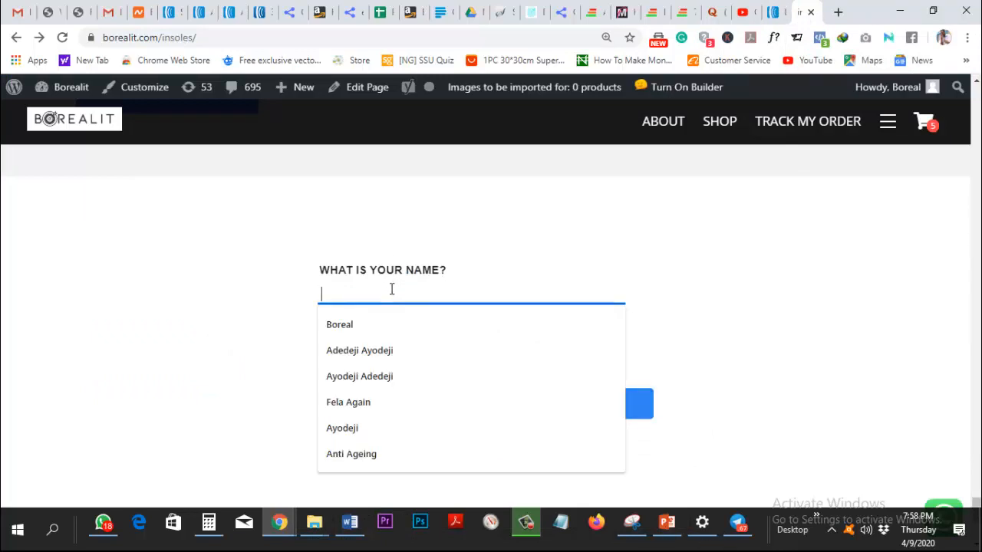
pyautogui.click(363, 326)
pyautogui.click(368, 352)
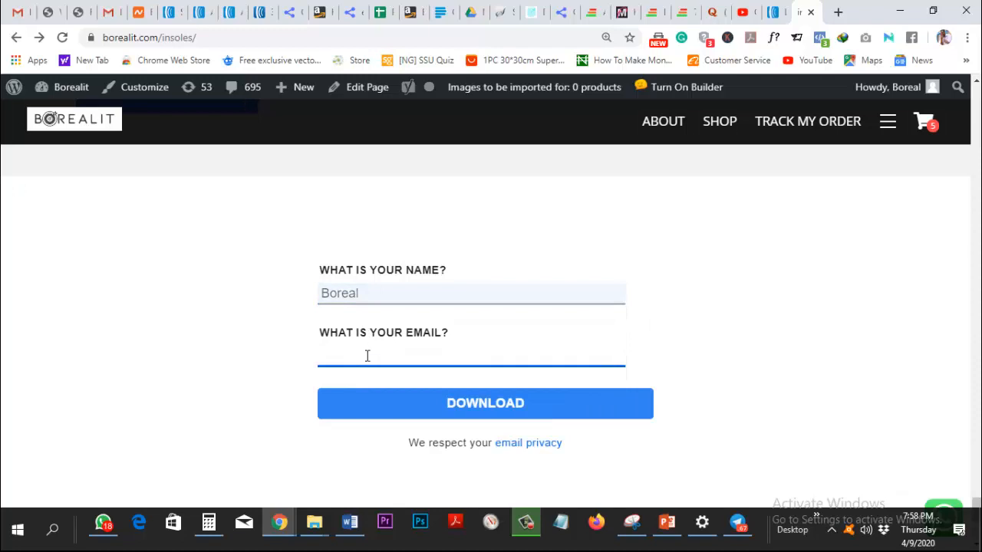
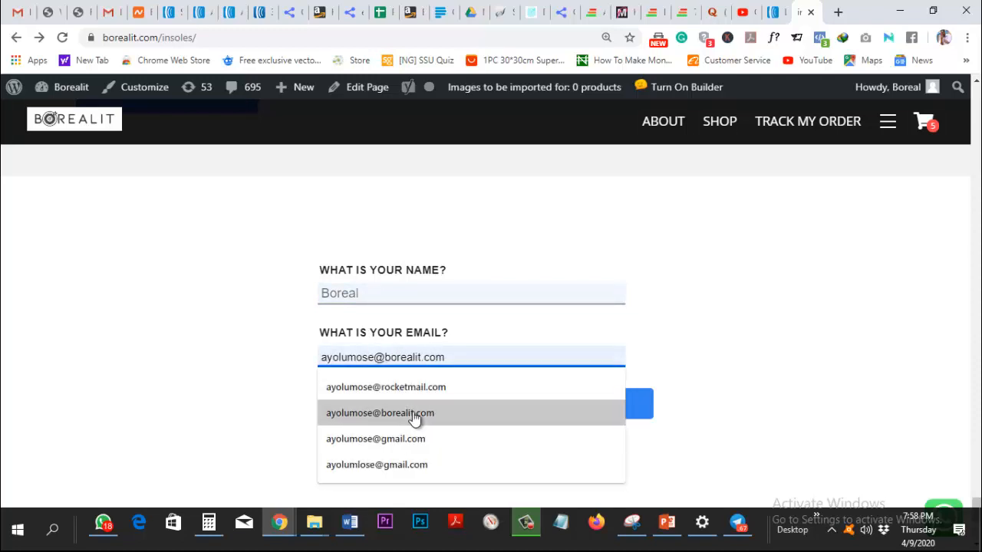
pyautogui.click(416, 414)
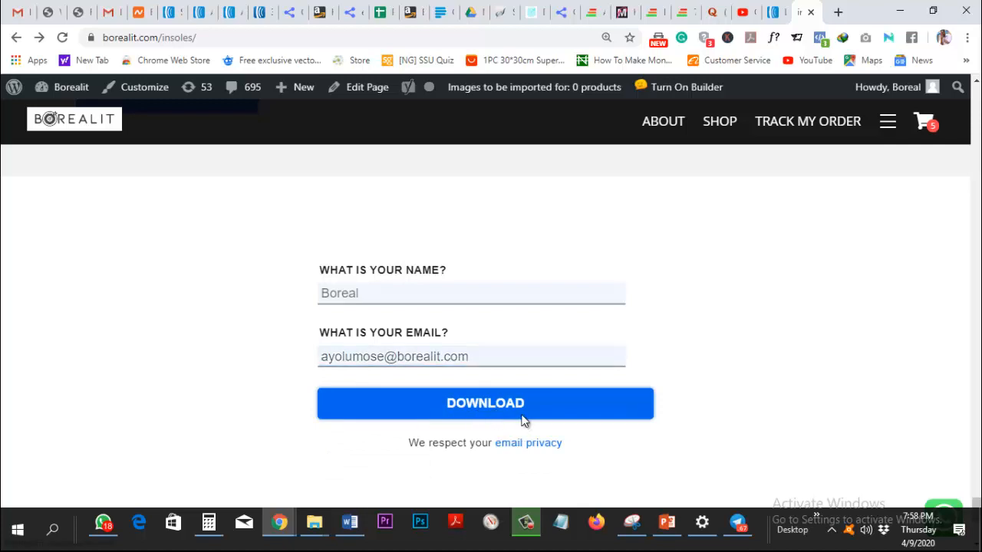
pyautogui.click(522, 418)
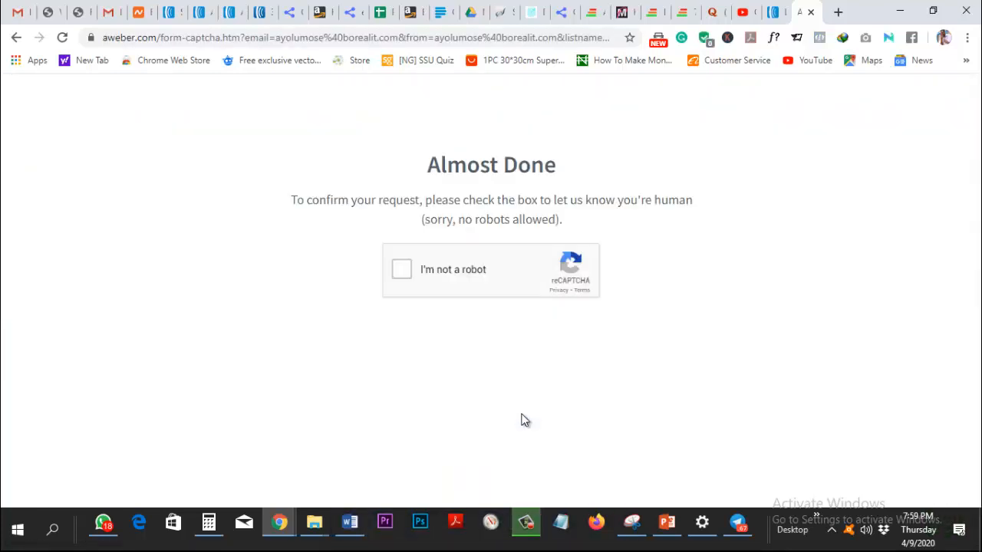
pyautogui.click(400, 271)
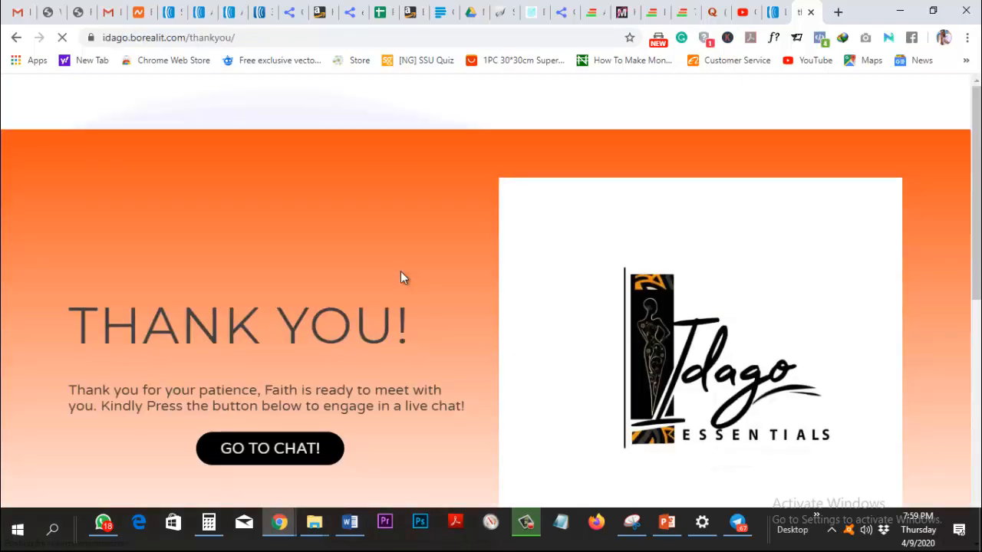
# Scroll down the Idago THANK YOU! page to its GO TO CHAT! button.
pyautogui.scroll(-1, 400, 278)
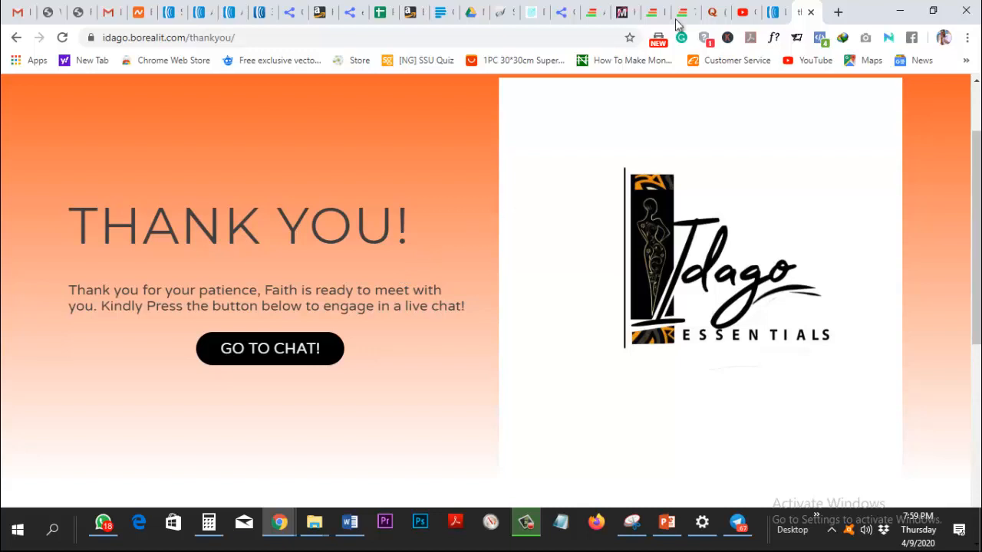
# Return to the AWeber List Options tab, review the Confirmation message section, then go to Landing Pages.
pyautogui.click(777, 14)
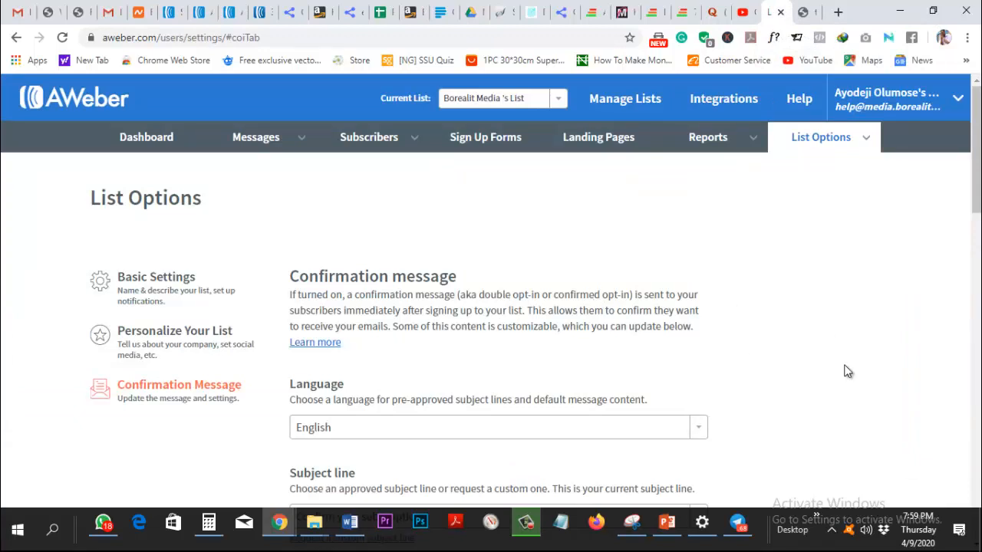
pyautogui.scroll(-7, 848, 371)
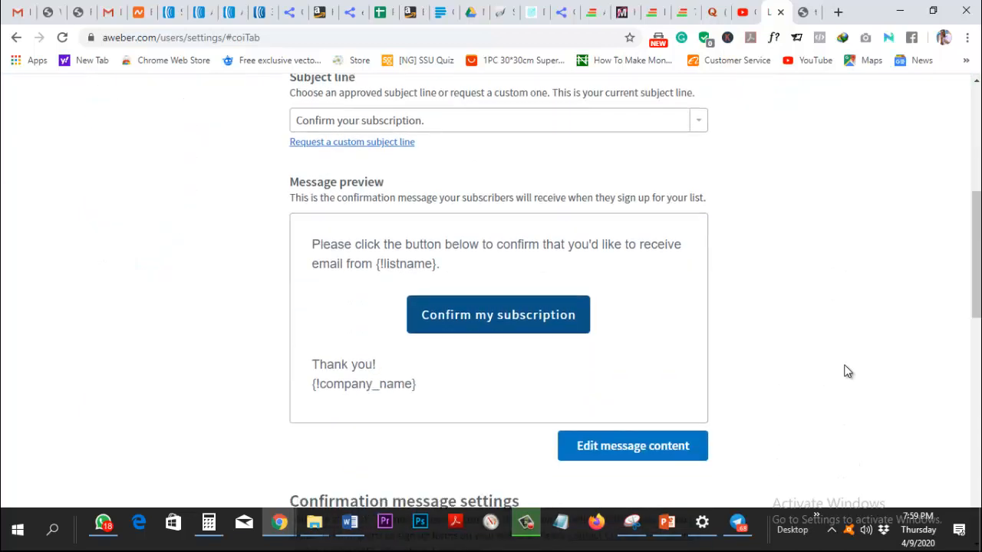
pyautogui.scroll(7, 848, 372)
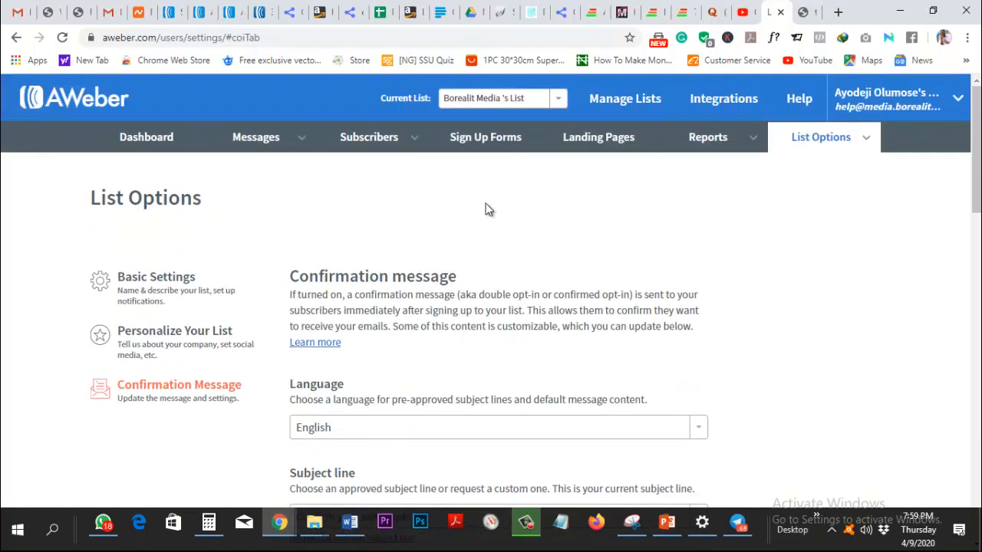
pyautogui.moveTo(868, 121)
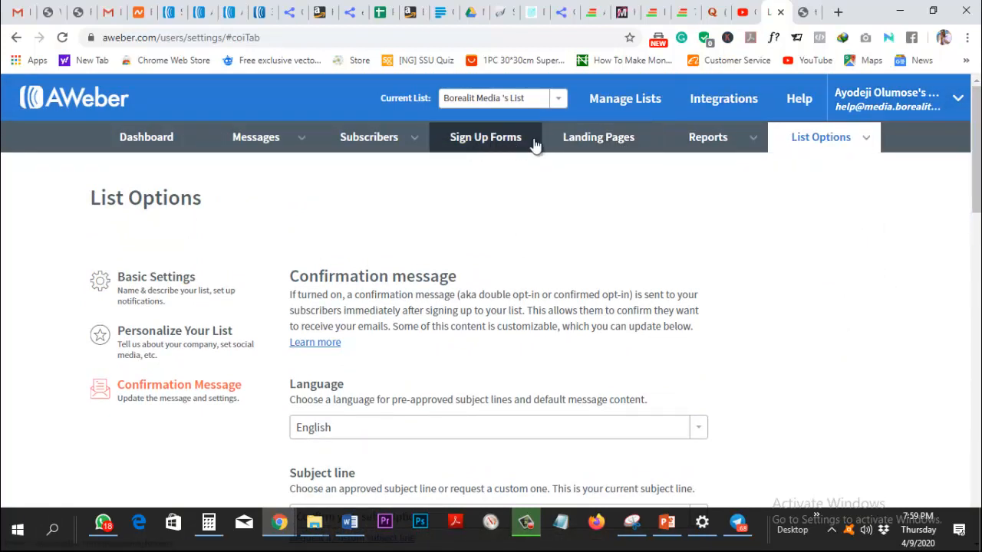
pyautogui.click(607, 139)
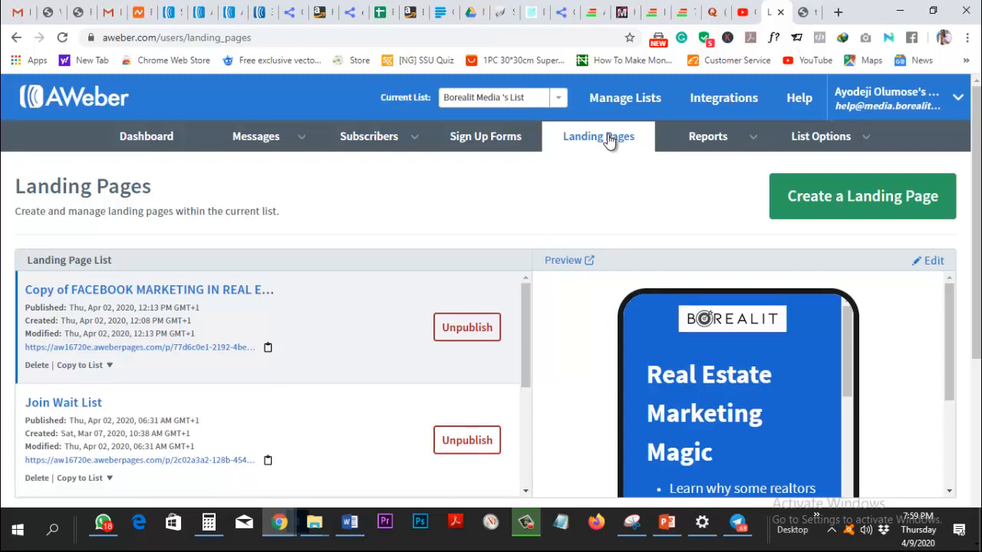
# Review the Landing Page List: published Join Wait List and 30 DAY MENTORSHIP, unpublished Untitled Landing Page.
pyautogui.scroll(-3, 609, 143)
pyautogui.scroll(1, 609, 141)
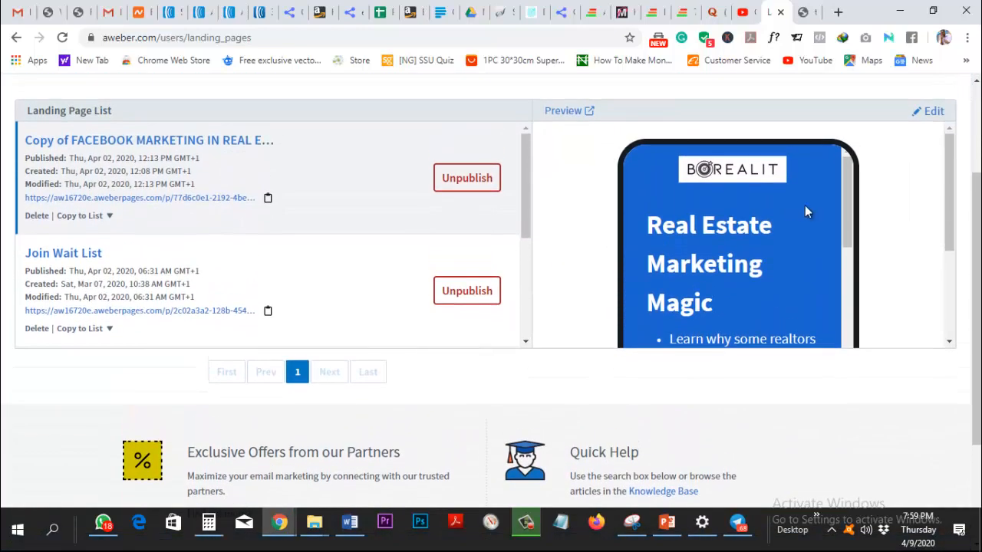
pyautogui.moveTo(845, 209); pyautogui.dragTo(860, 186)
pyautogui.scroll(2, 564, 347)
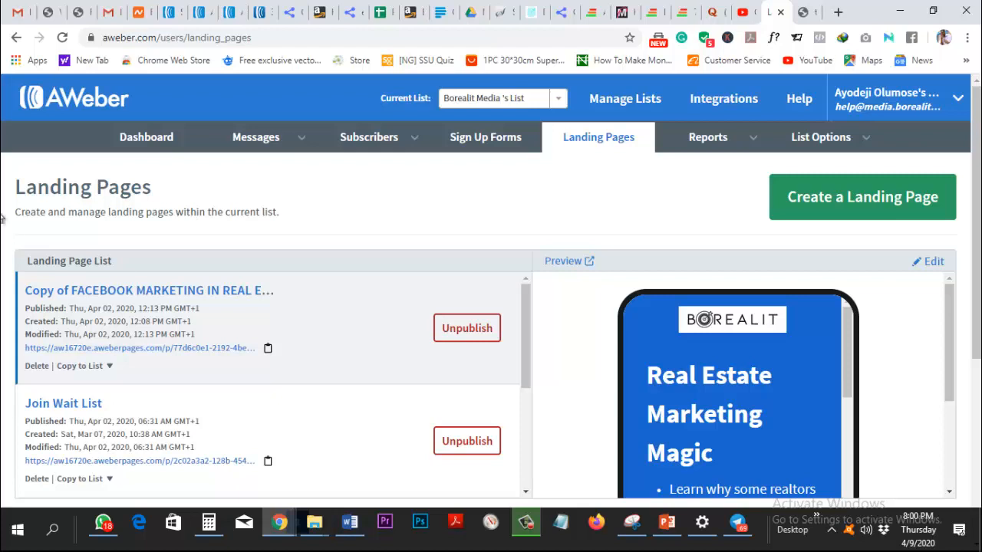
pyautogui.scroll(-3, 258, 348)
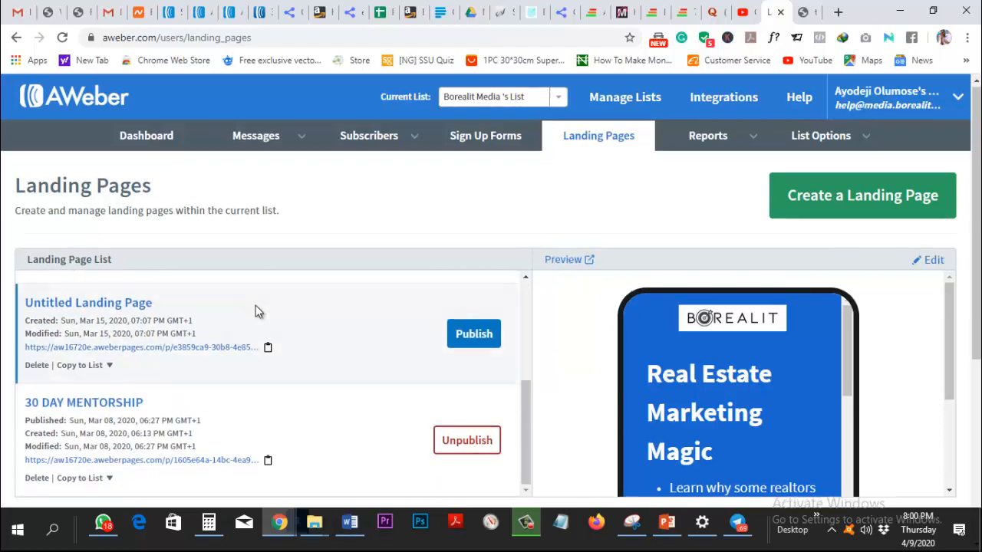
pyautogui.scroll(-1, 258, 311)
pyautogui.scroll(1, 258, 312)
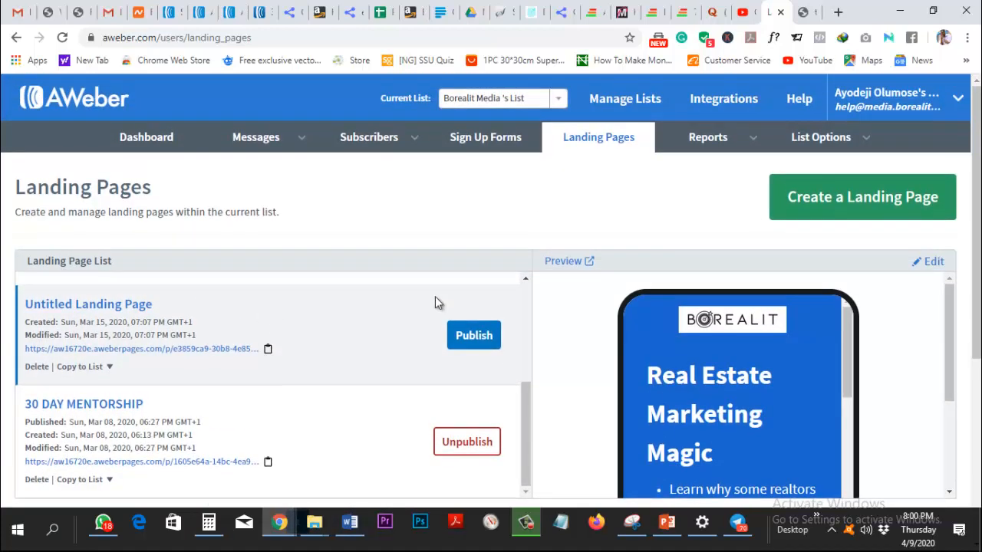
pyautogui.scroll(3, 445, 337)
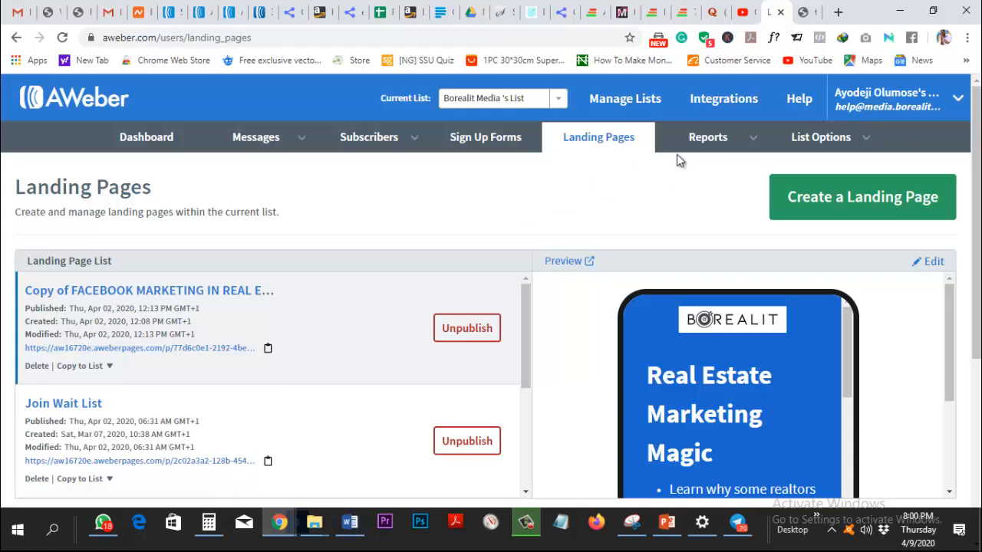
pyautogui.click(708, 145)
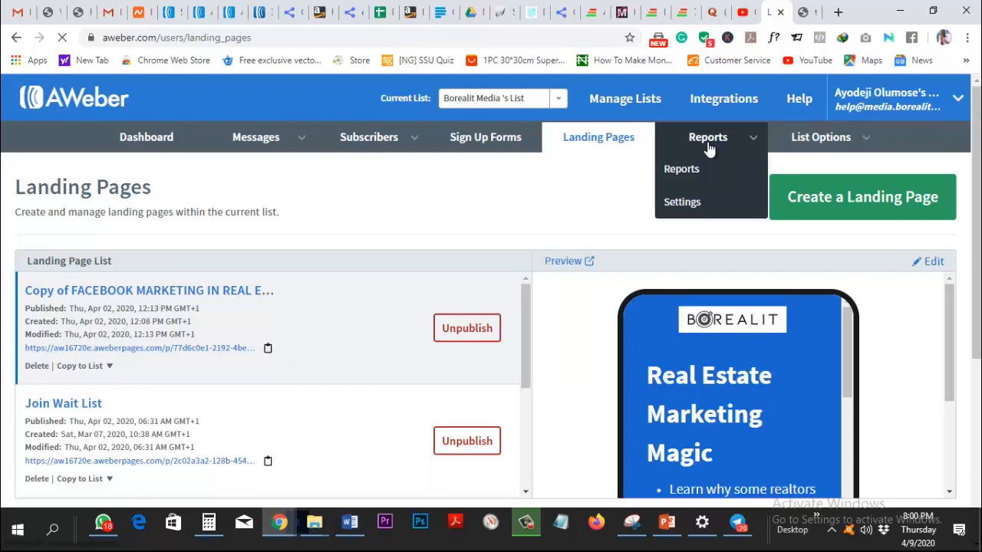
# Open Reports > Opens Over Time and review the 30-day chart and daily opens table.
pyautogui.click(697, 172)
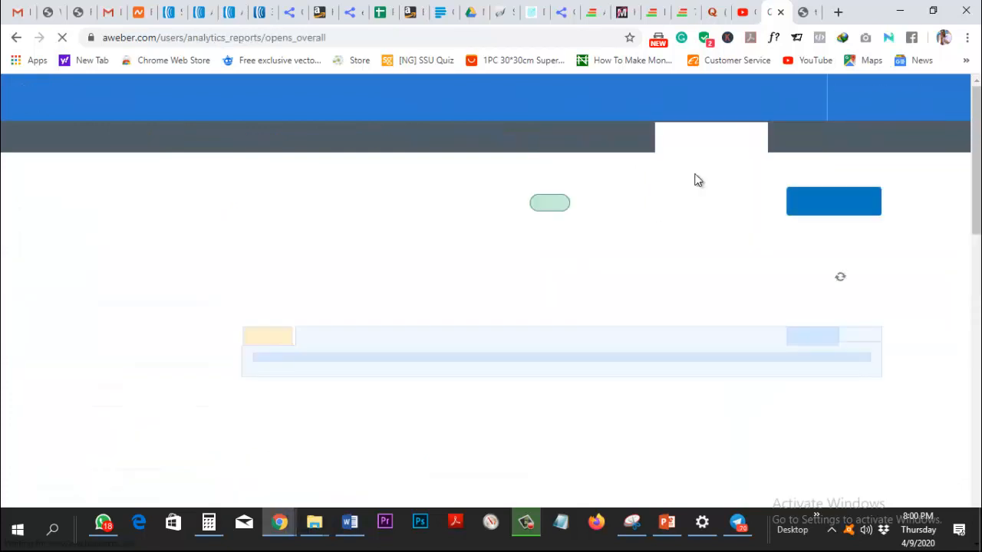
pyautogui.scroll(-3, 708, 267)
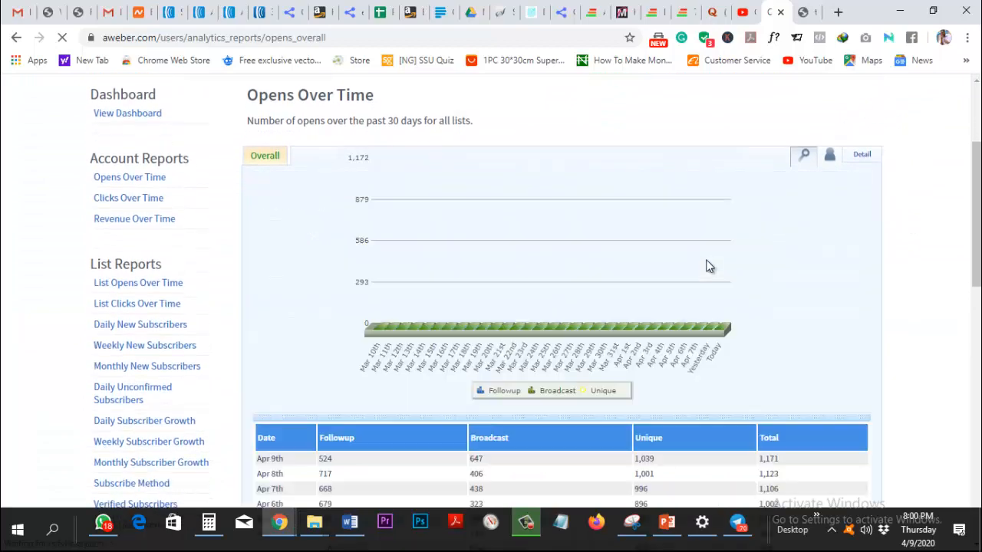
pyautogui.scroll(-3, 708, 267)
pyautogui.scroll(3, 708, 267)
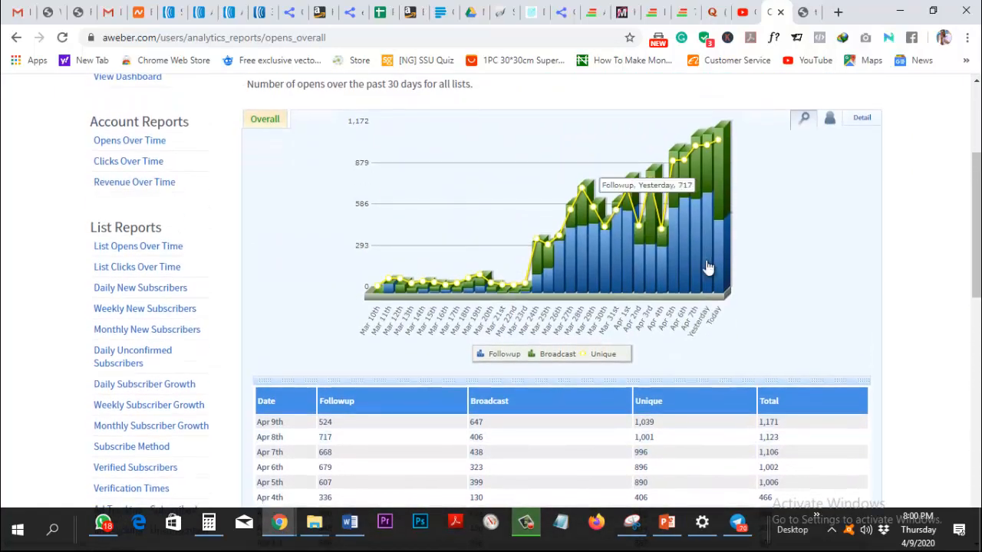
pyautogui.scroll(-12, 708, 268)
pyautogui.scroll(3, 710, 268)
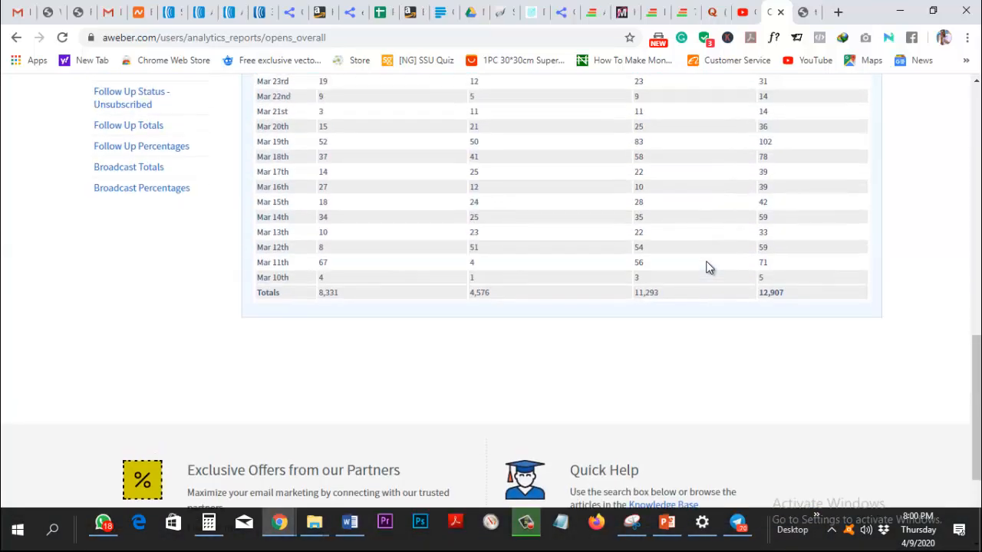
pyautogui.scroll(1, 708, 266)
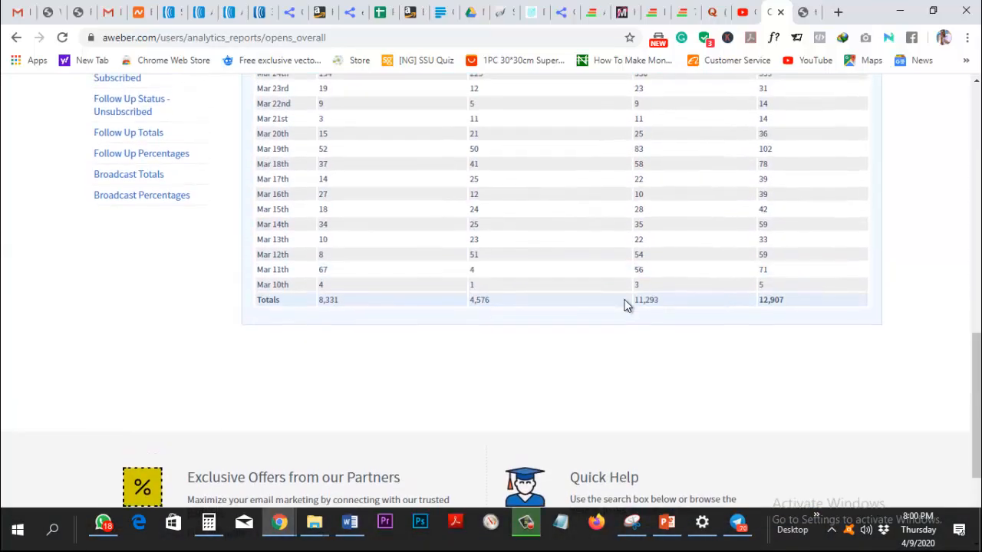
pyautogui.scroll(8, 627, 306)
pyautogui.scroll(-3, 625, 316)
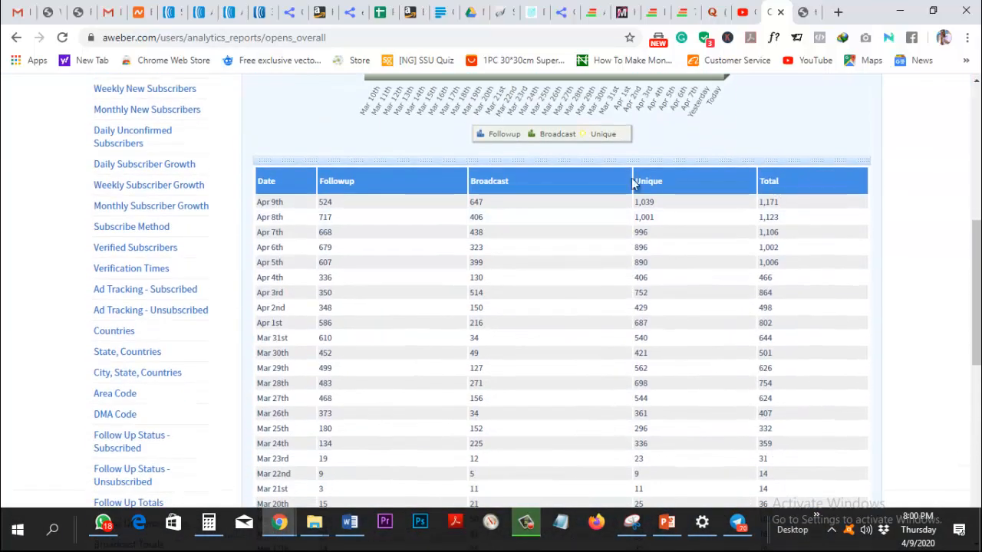
pyautogui.scroll(8, 613, 397)
pyautogui.scroll(-15, 640, 397)
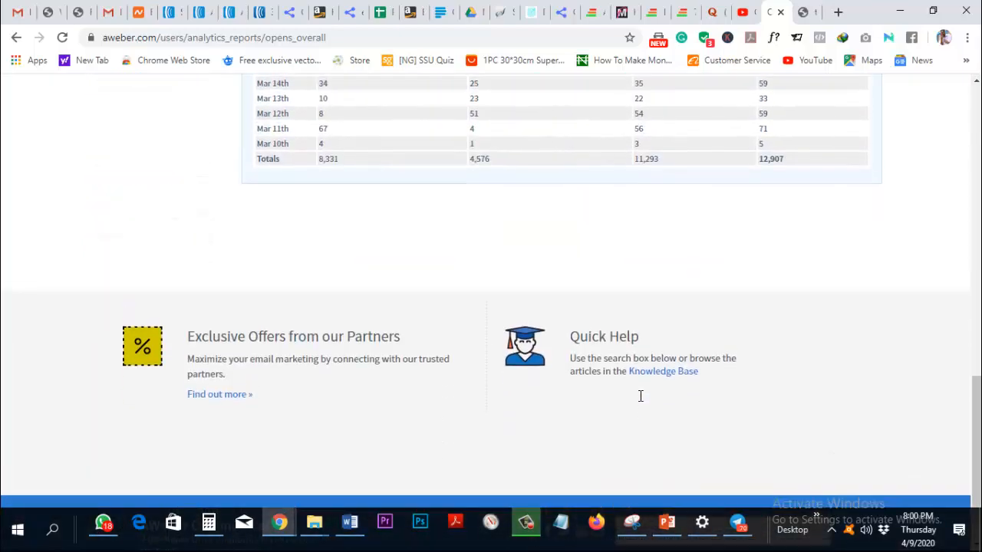
pyautogui.scroll(7, 767, 368)
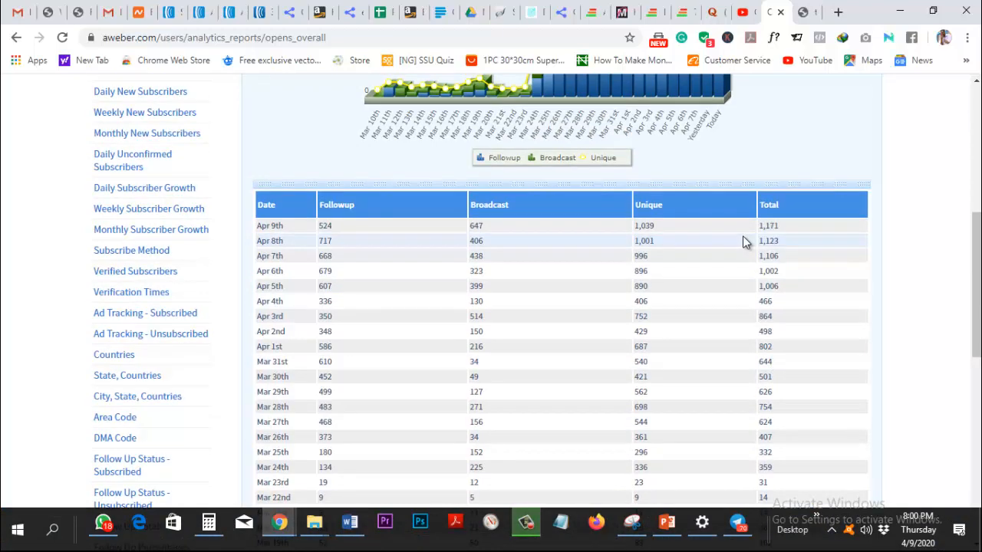
pyautogui.scroll(-1, 743, 242)
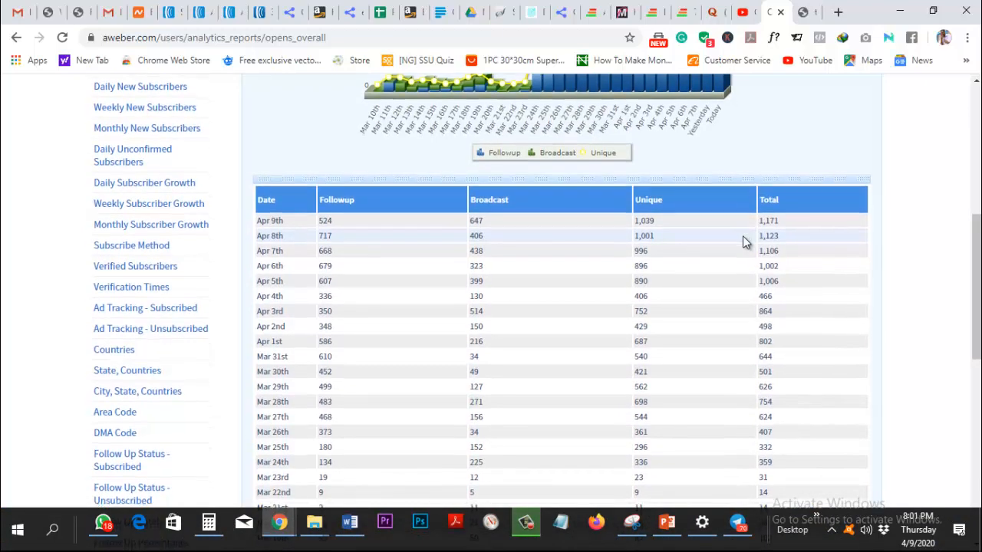
pyautogui.scroll(1, 743, 243)
pyautogui.scroll(-8, 743, 243)
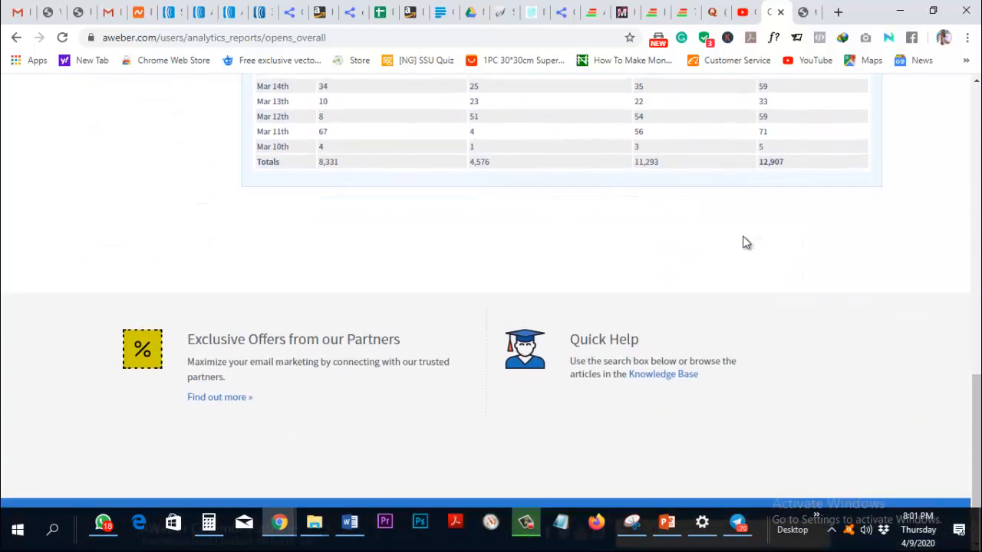
pyautogui.scroll(5, 742, 243)
pyautogui.scroll(6, 743, 239)
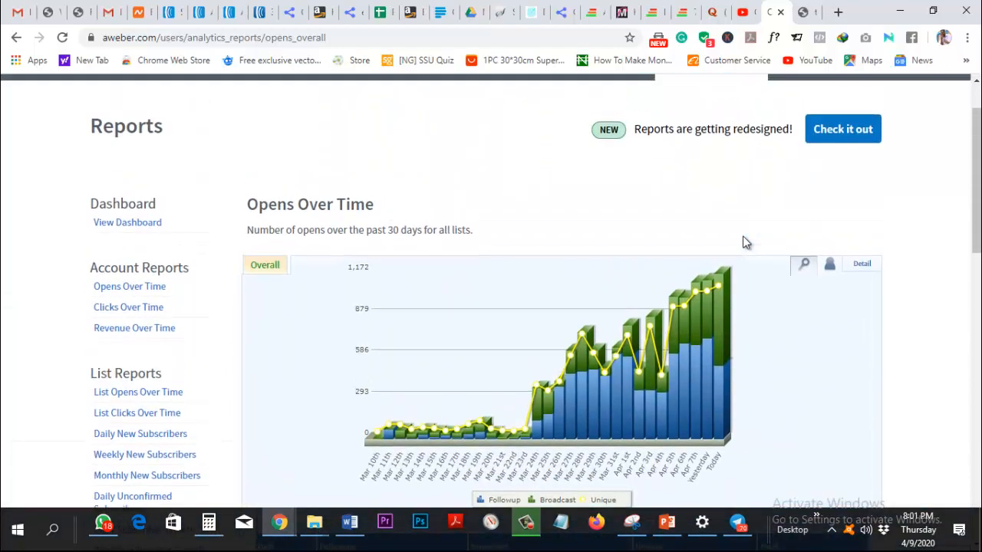
pyautogui.scroll(-1, 743, 242)
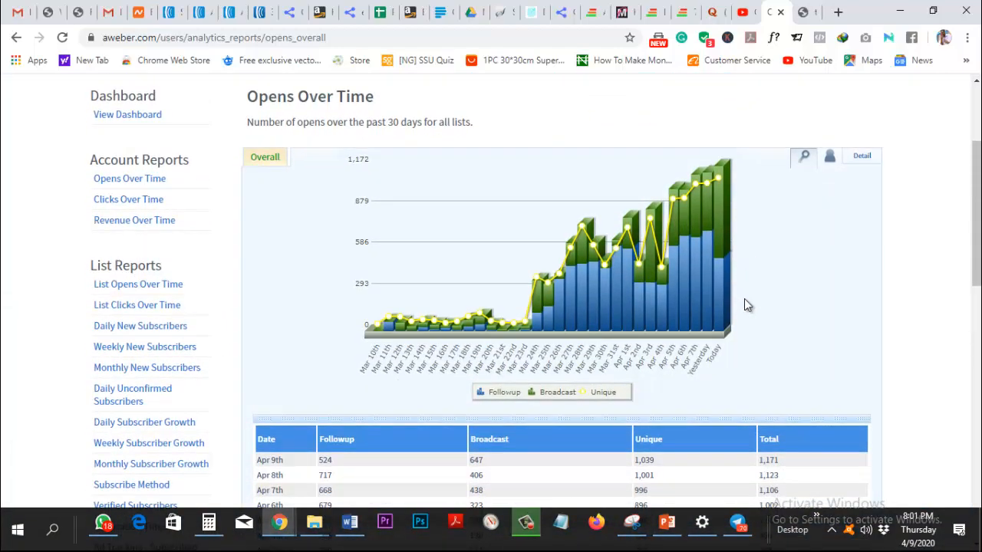
# Reload the report via Overall and the Opens Over Time link, showing 1,171 opens on Apr 9th.
pyautogui.moveTo(719, 178)
pyautogui.click(277, 161)
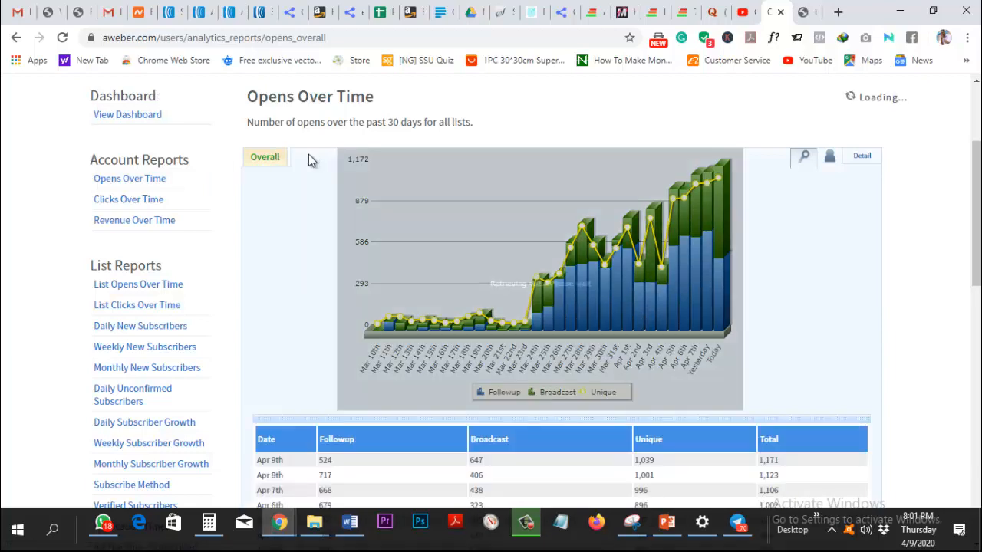
pyautogui.scroll(-1, 415, 398)
pyautogui.scroll(2, 414, 398)
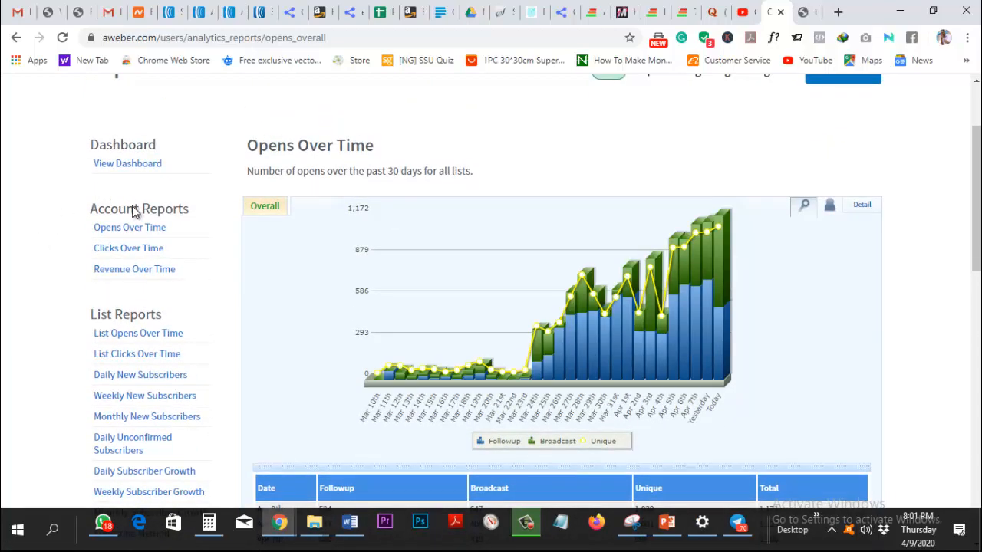
pyautogui.click(143, 228)
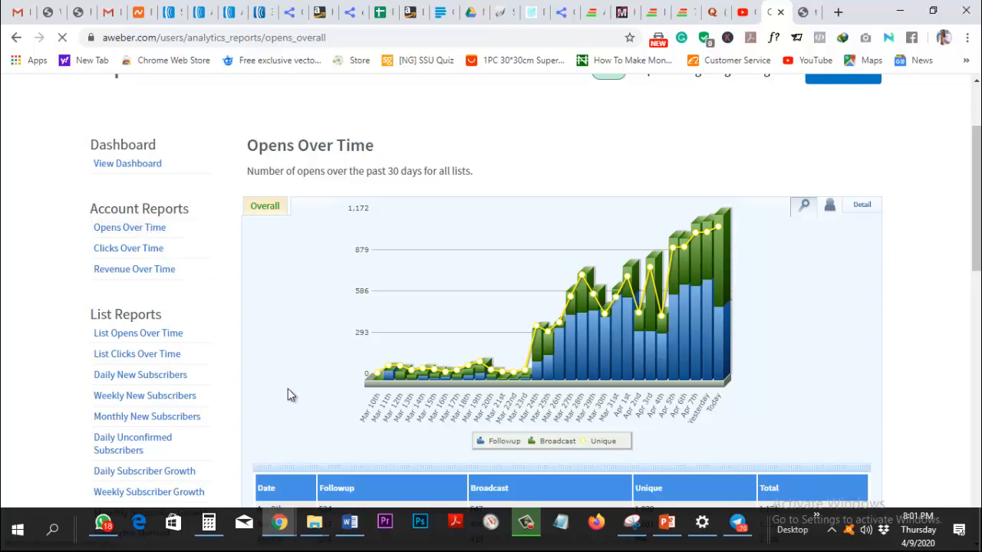
pyautogui.scroll(-3, 288, 388)
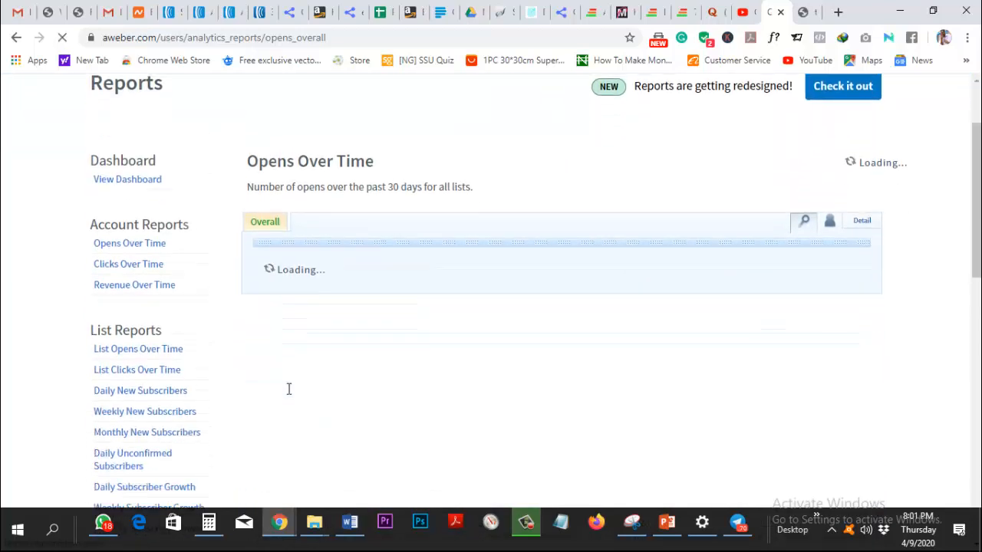
pyautogui.scroll(-2, 164, 295)
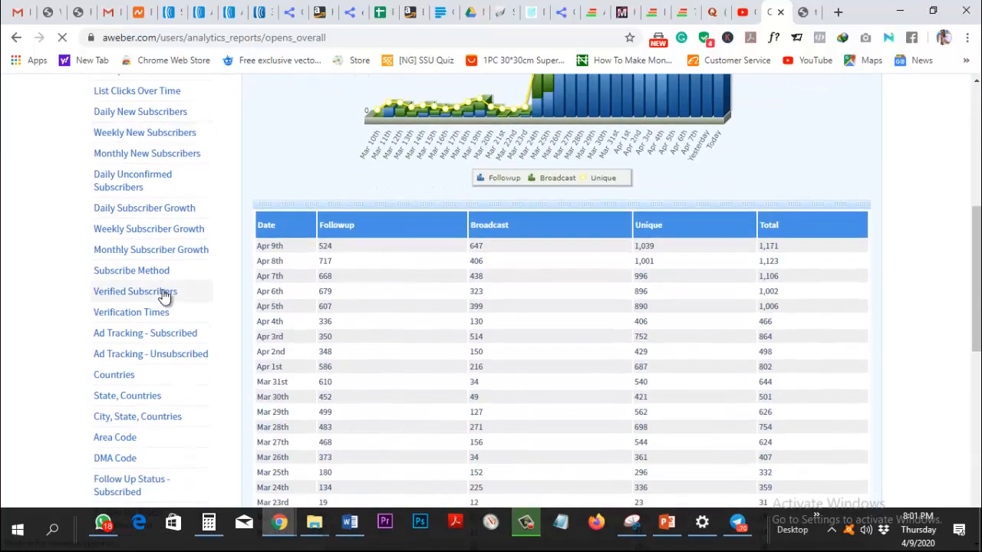
pyautogui.scroll(2, 653, 90)
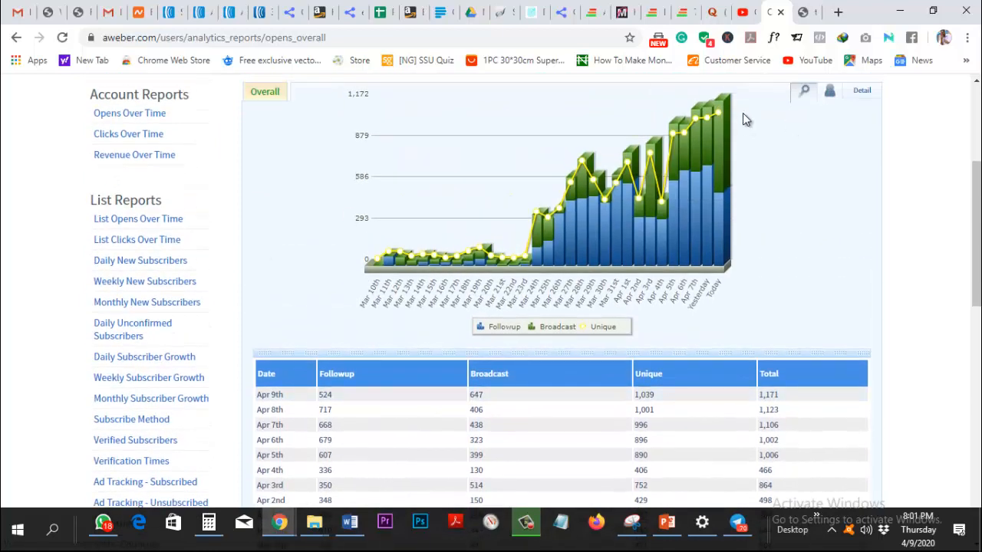
pyautogui.scroll(1, 726, 115)
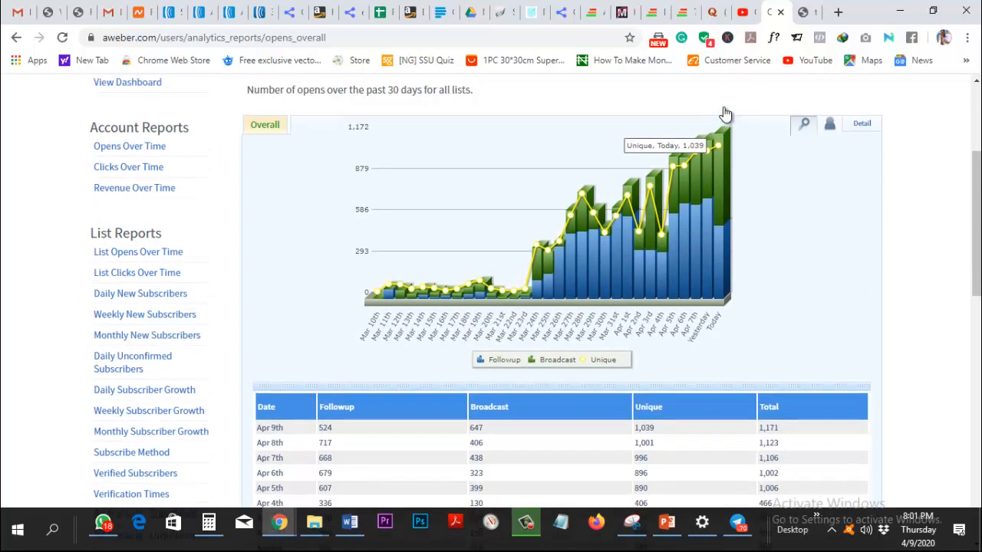
pyautogui.scroll(1, 726, 114)
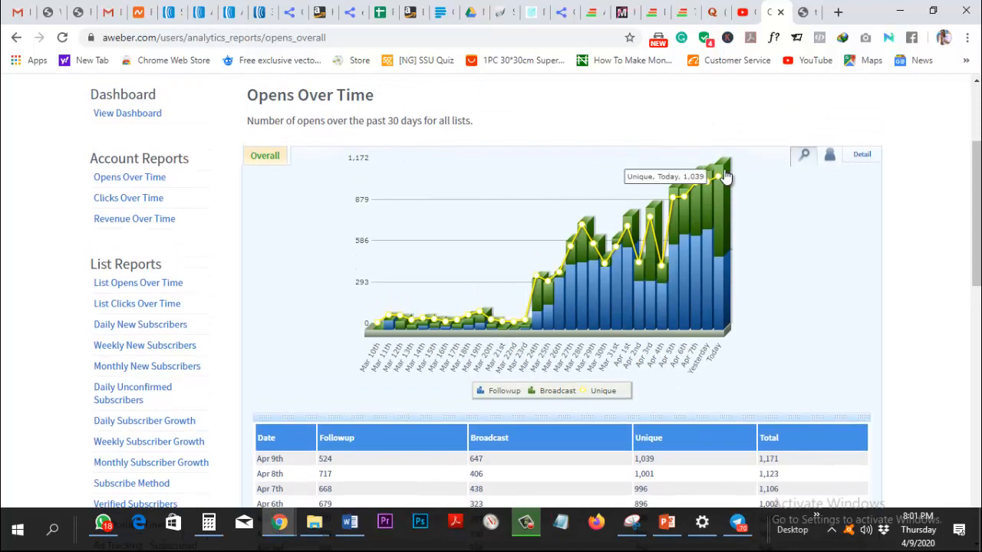
pyautogui.scroll(-1, 748, 245)
pyautogui.scroll(3, 767, 253)
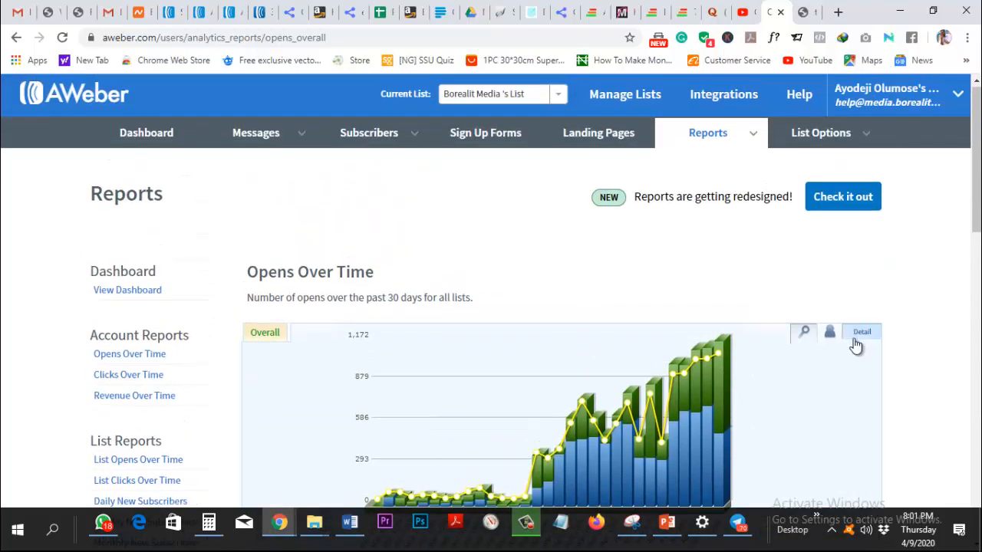
# Show the Opens Over Time detail options (add to dashboard, CSV download, March–April calendars) and review the table.
pyautogui.click(858, 336)
pyautogui.scroll(-1, 858, 336)
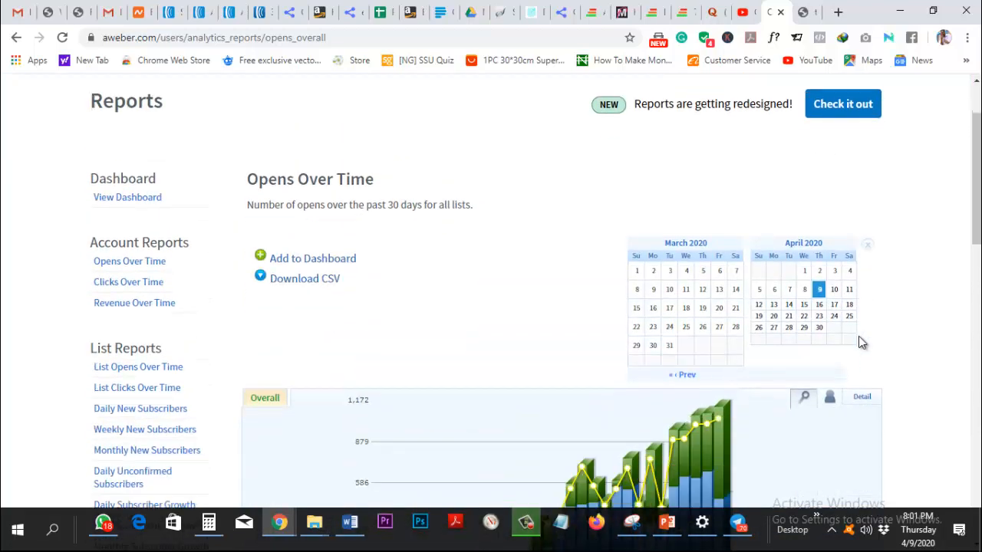
pyautogui.scroll(-14, 859, 336)
pyautogui.scroll(5, 836, 427)
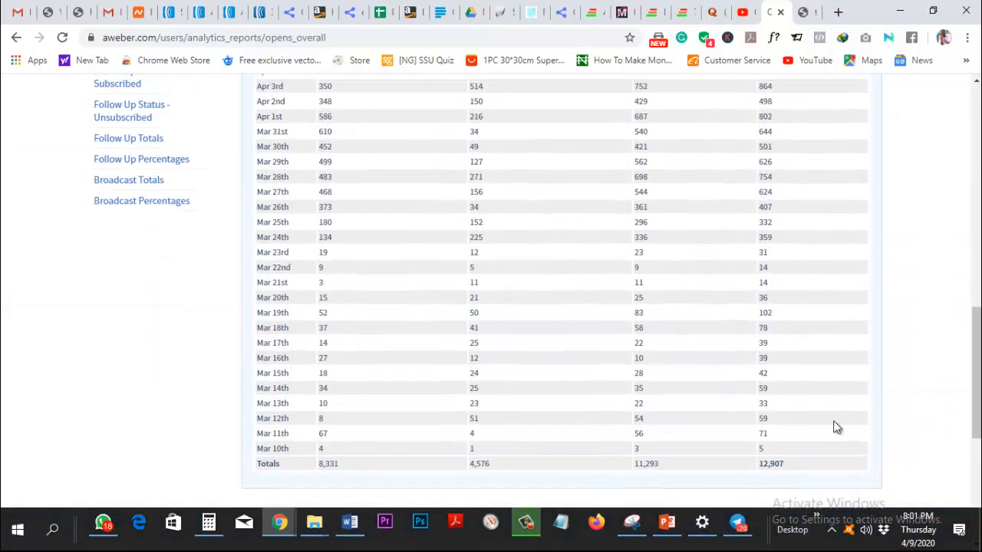
pyautogui.scroll(10, 836, 427)
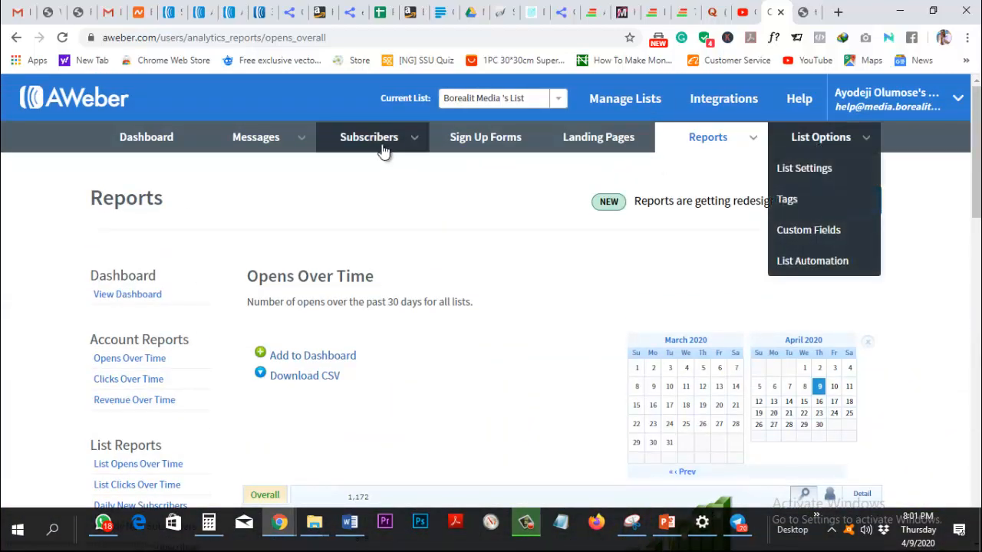
pyautogui.moveTo(366, 144)
pyautogui.moveTo(263, 139)
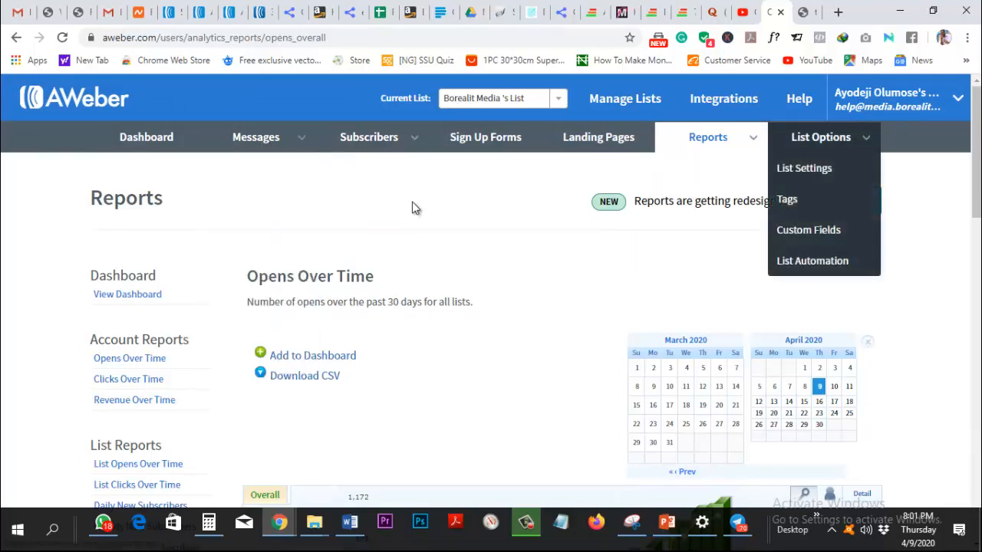
pyautogui.moveTo(300, 132)
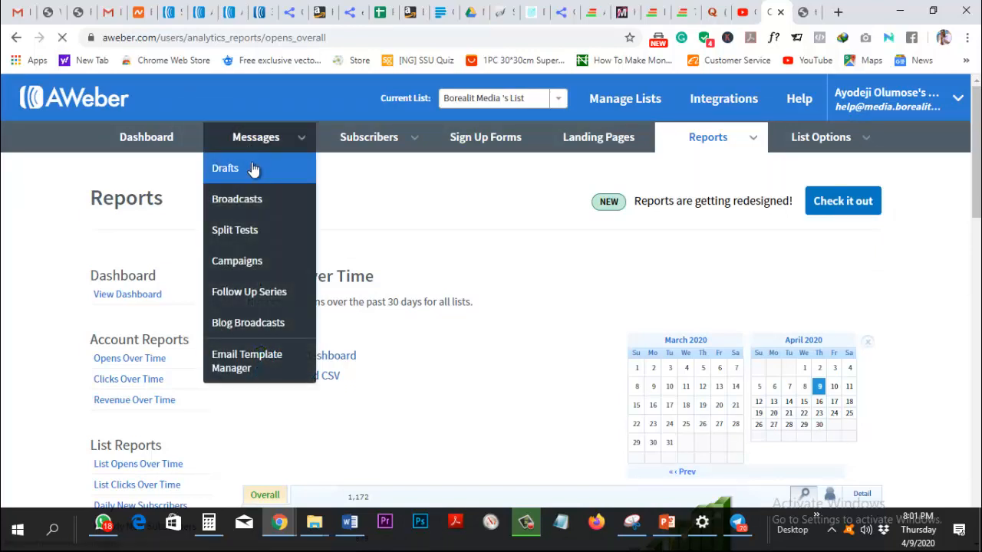
# View the Messages > Drafts list and Create a Message options, then go to Landing Pages.
pyautogui.click(253, 169)
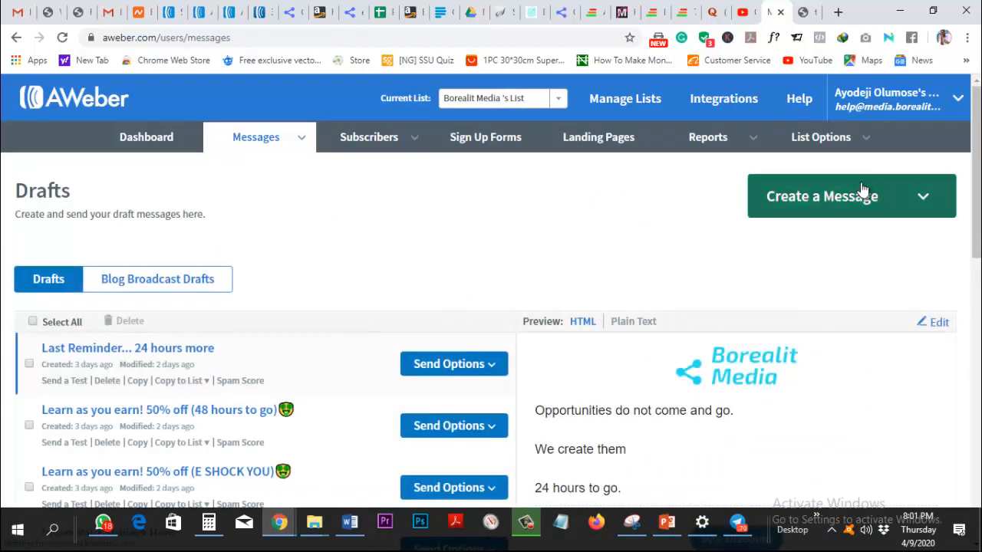
pyautogui.click(862, 190)
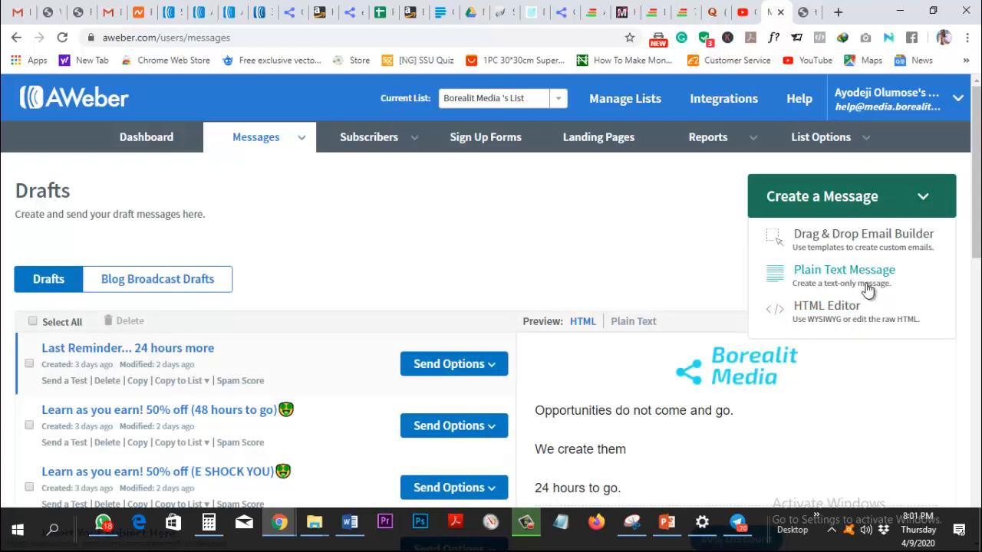
pyautogui.click(598, 139)
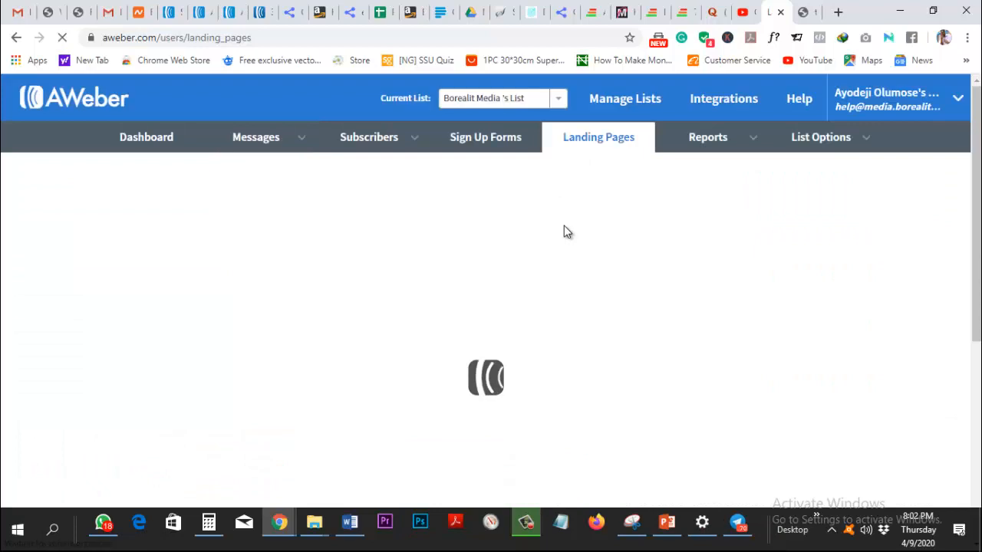